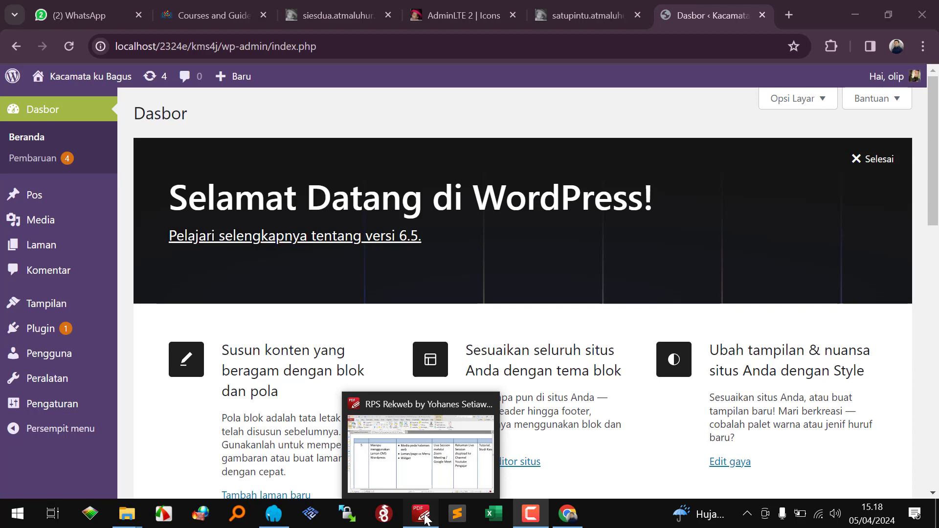
Step: Examine the week 5 topics in the course syllabus PDF and return to the WordPress dashboard in the browser
{"action": "left_click", "coordinate": [424, 515]}
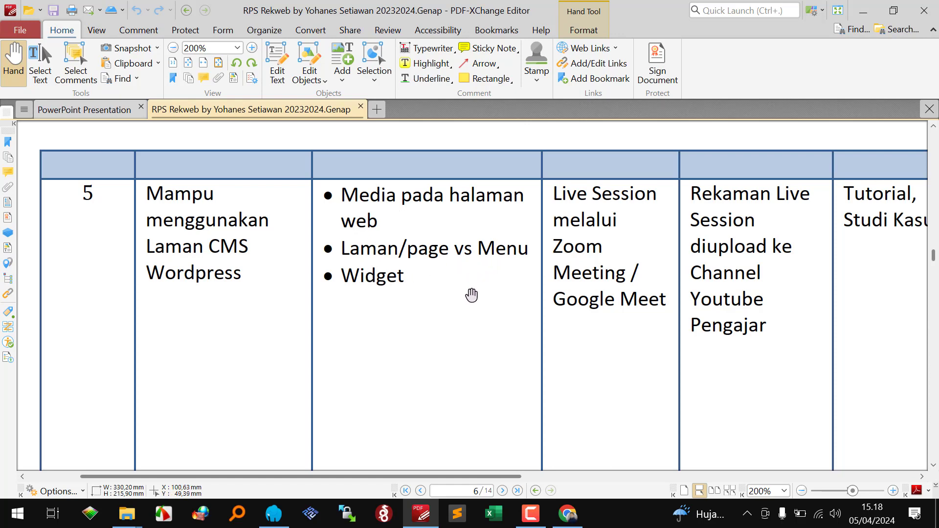
{"action": "left_click", "coordinate": [577, 522]}
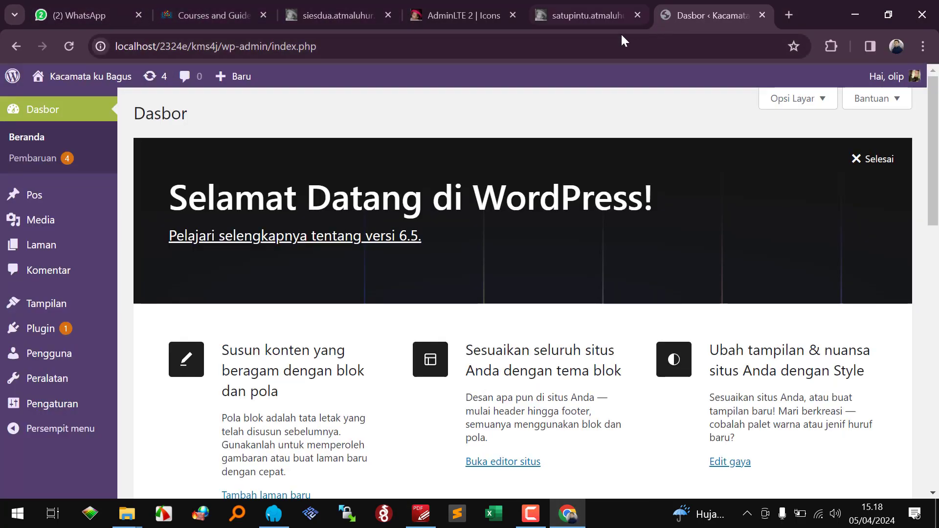
Step: Open the new post editor and the new page editor in separate browser tabs and show the page editor
{"action": "mouse_move", "coordinate": [52, 203]}
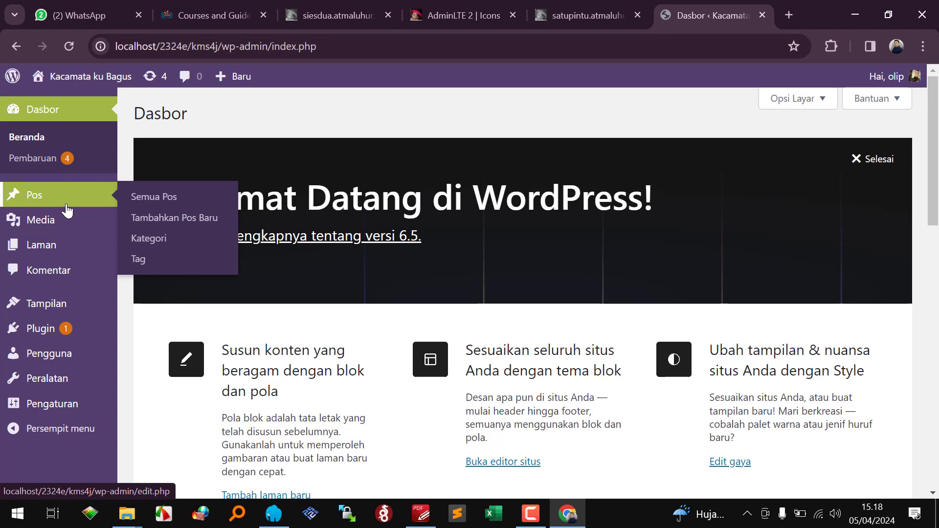
{"action": "middle_click", "coordinate": [158, 226]}
{"action": "mouse_move", "coordinate": [64, 247]}
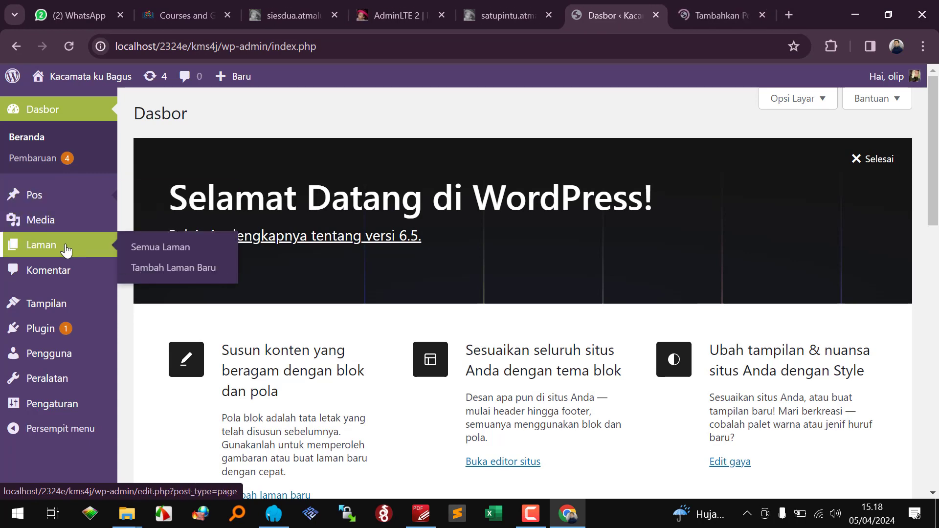
{"action": "middle_click", "coordinate": [172, 276]}
{"action": "left_click", "coordinate": [644, 6]}
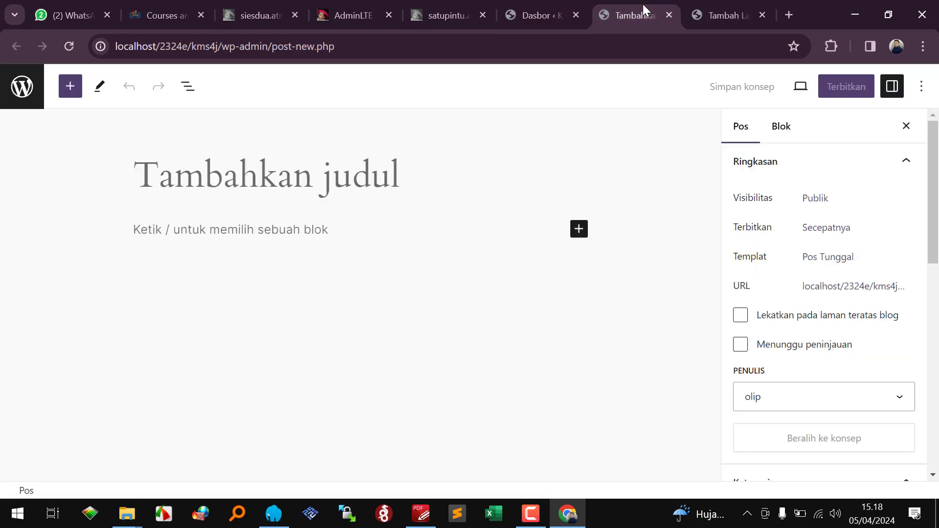
{"action": "left_click", "coordinate": [746, 14]}
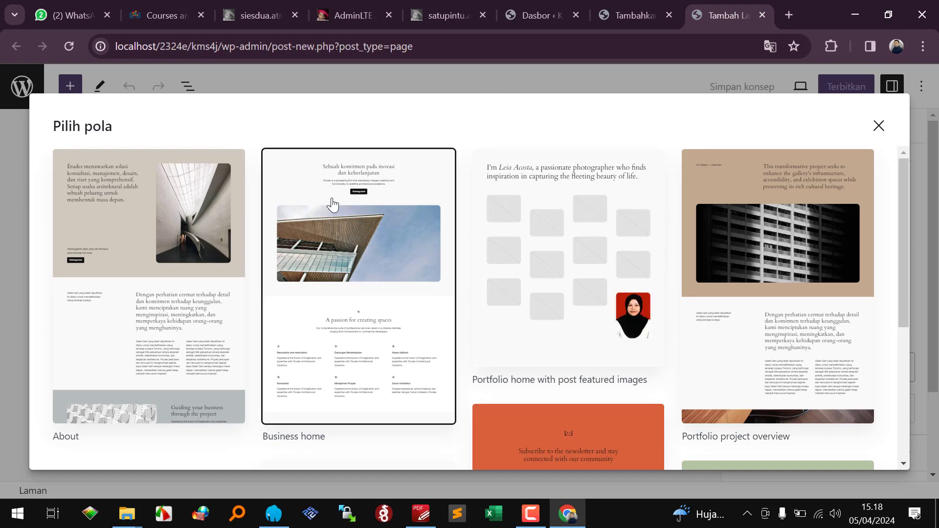
{"action": "scroll", "coordinate": [332, 203], "scroll_direction": "down", "scroll_amount": 5}
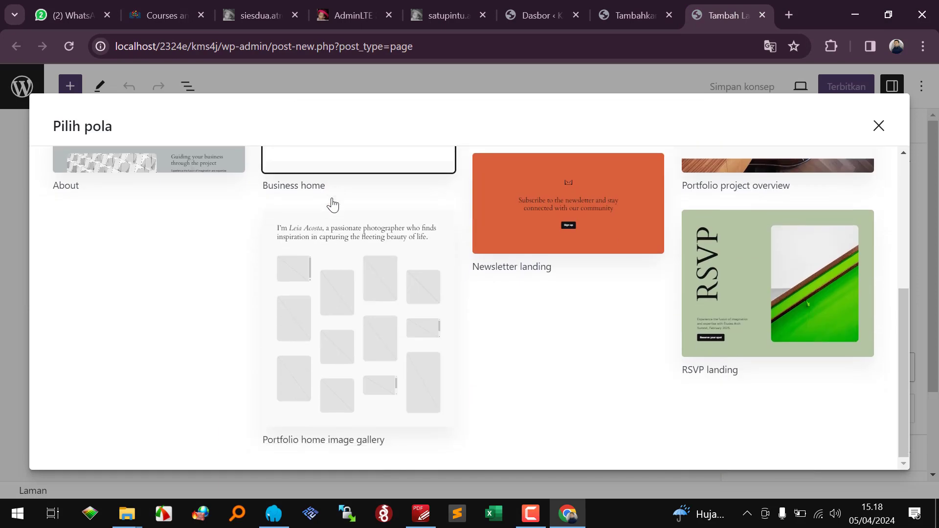
{"action": "scroll", "coordinate": [313, 207], "scroll_direction": "up", "scroll_amount": 5}
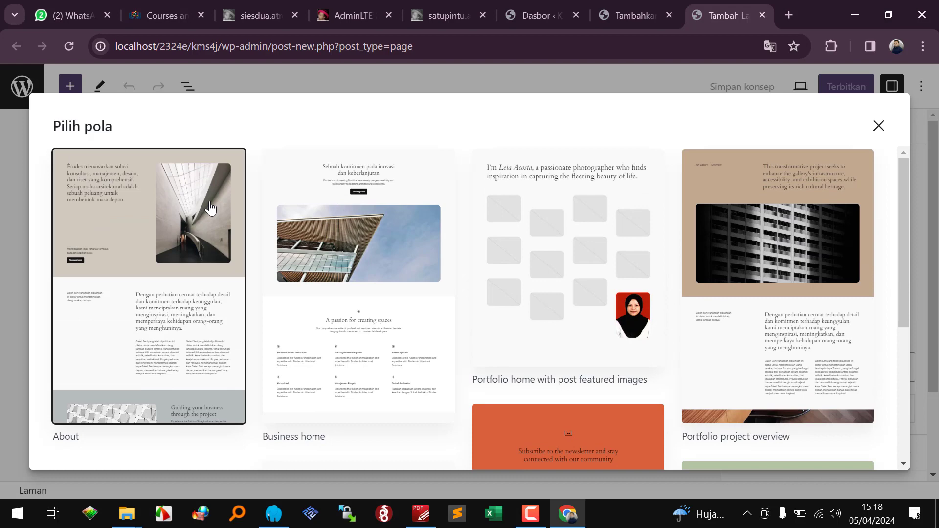
{"action": "scroll", "coordinate": [248, 201], "scroll_direction": "down", "scroll_amount": 3}
{"action": "scroll", "coordinate": [248, 201], "scroll_direction": "up", "scroll_amount": 3}
{"action": "left_click", "coordinate": [166, 230]}
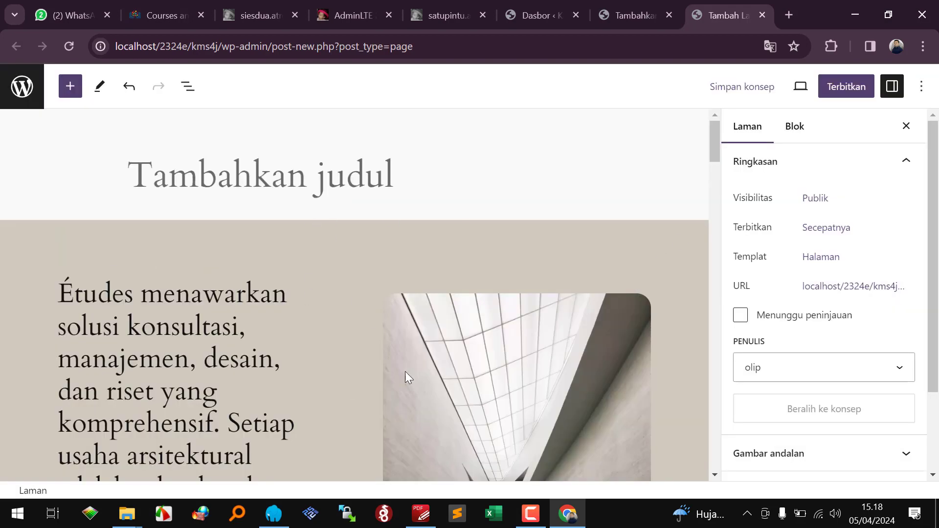
{"action": "left_click", "coordinate": [42, 81]}
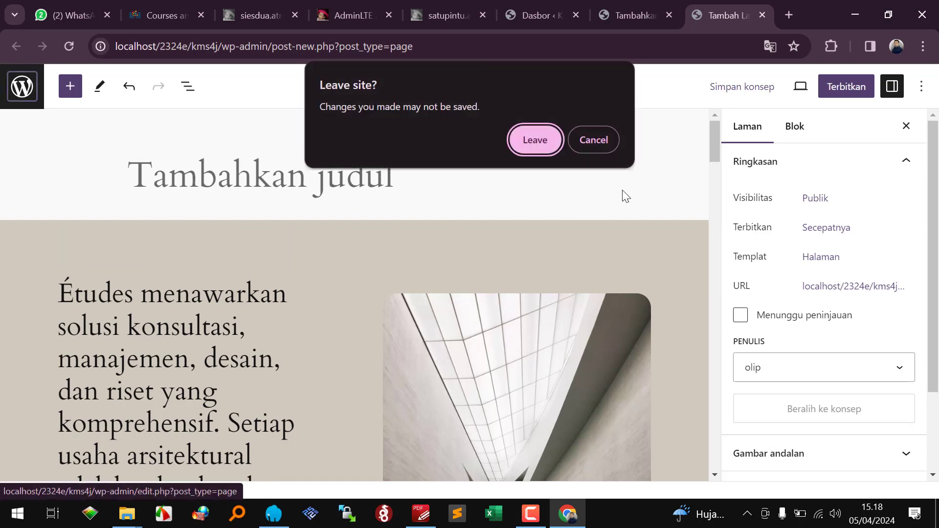
{"action": "left_click", "coordinate": [535, 142]}
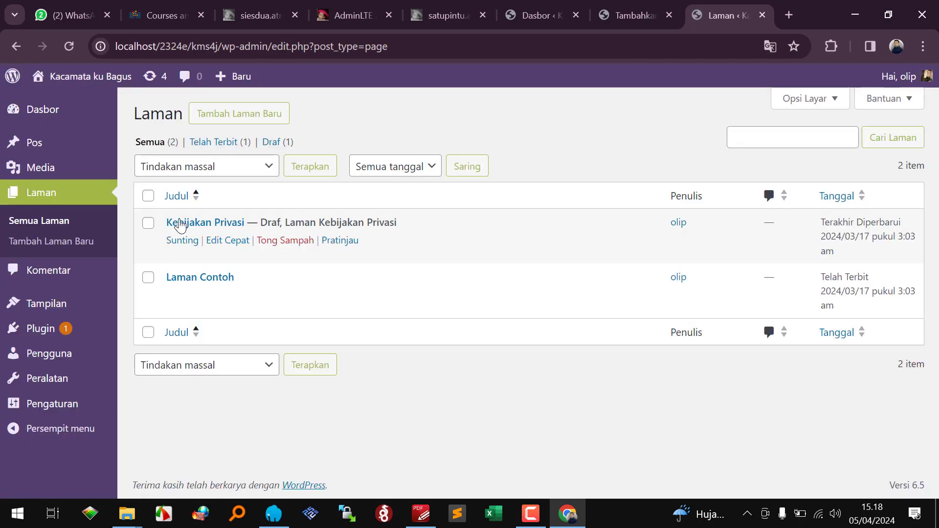
Step: Start a new blank page without a pattern and dismiss the notice offering to restore the browser backup
{"action": "left_click", "coordinate": [239, 122]}
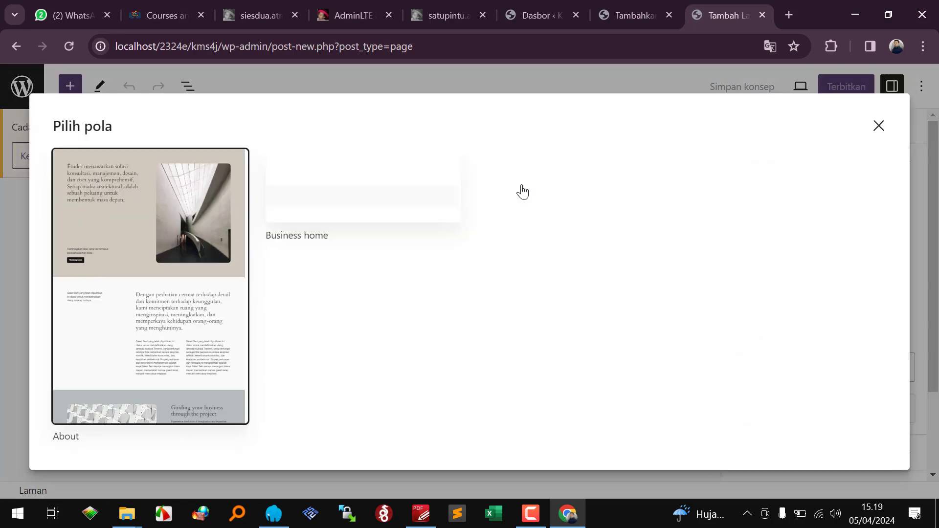
{"action": "left_click", "coordinate": [878, 126]}
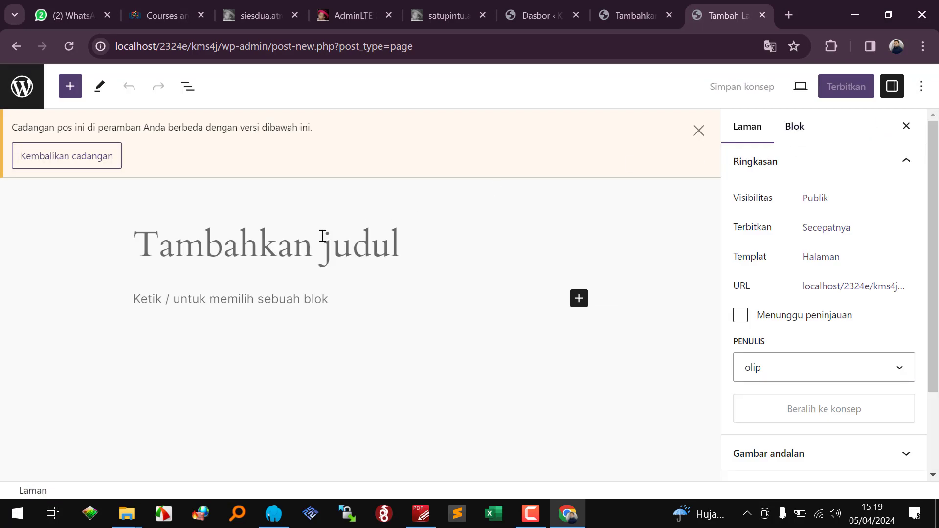
{"action": "left_click", "coordinate": [698, 131]}
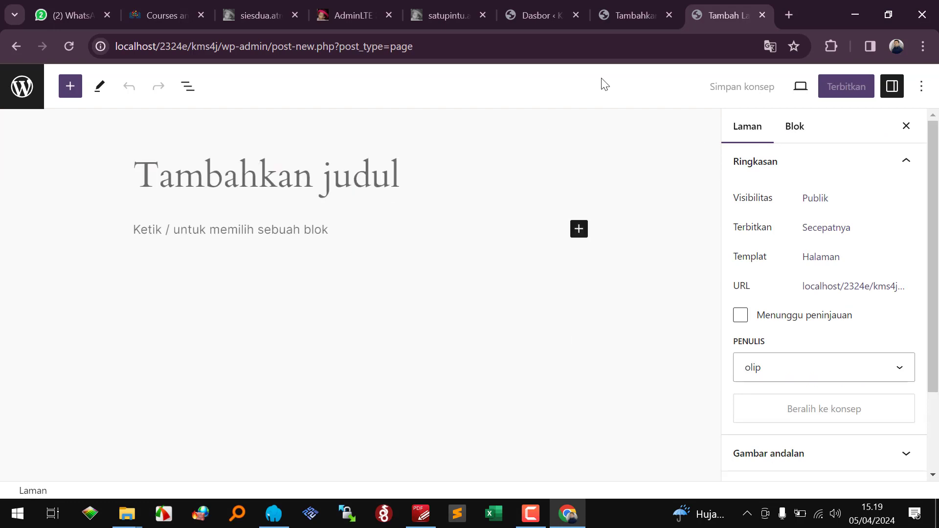
Step: Examine the meeting list in the PowerPoint Presentation document in PDF-XChange Editor and return to the browser
{"action": "left_click", "coordinate": [635, 17]}
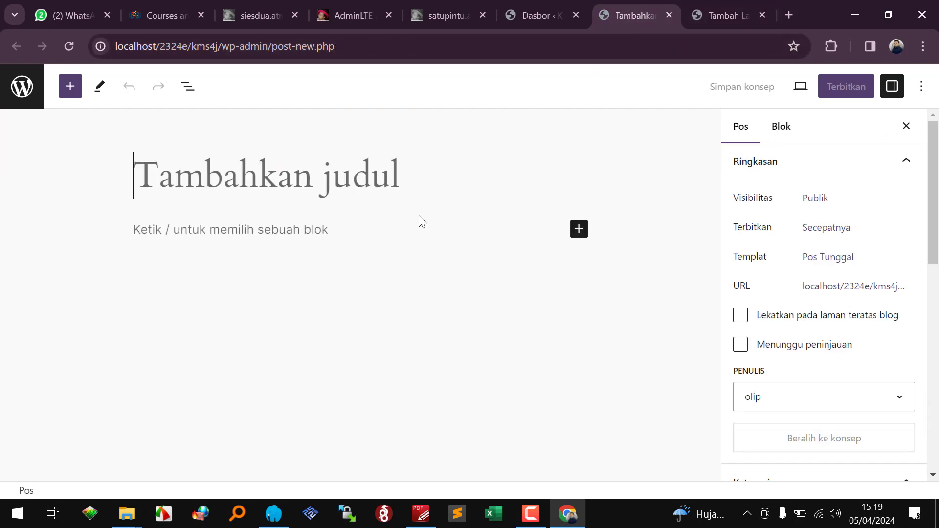
{"action": "left_click", "coordinate": [421, 514]}
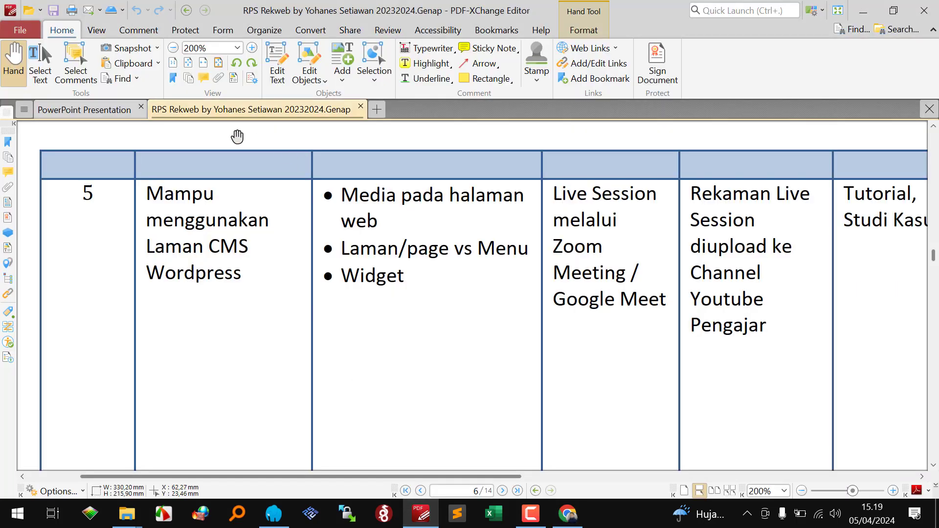
{"action": "left_click", "coordinate": [100, 108]}
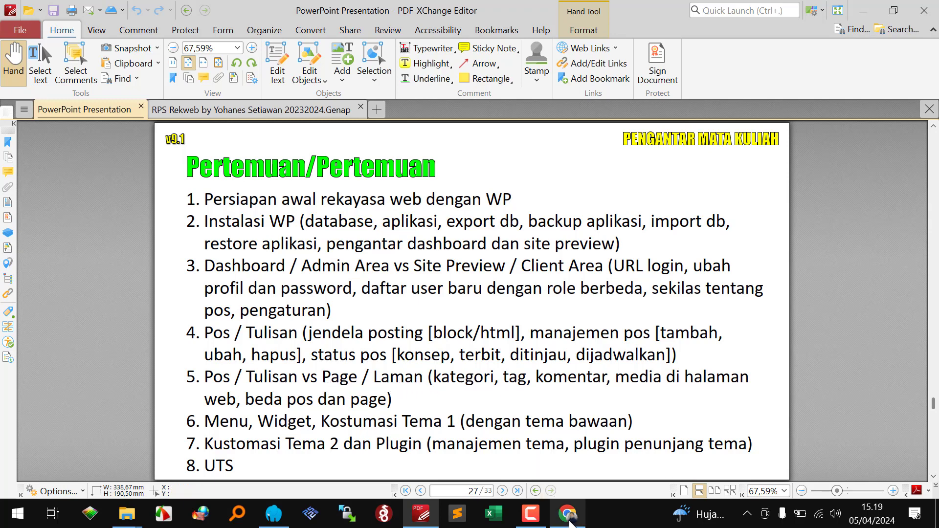
{"action": "left_click", "coordinate": [569, 515]}
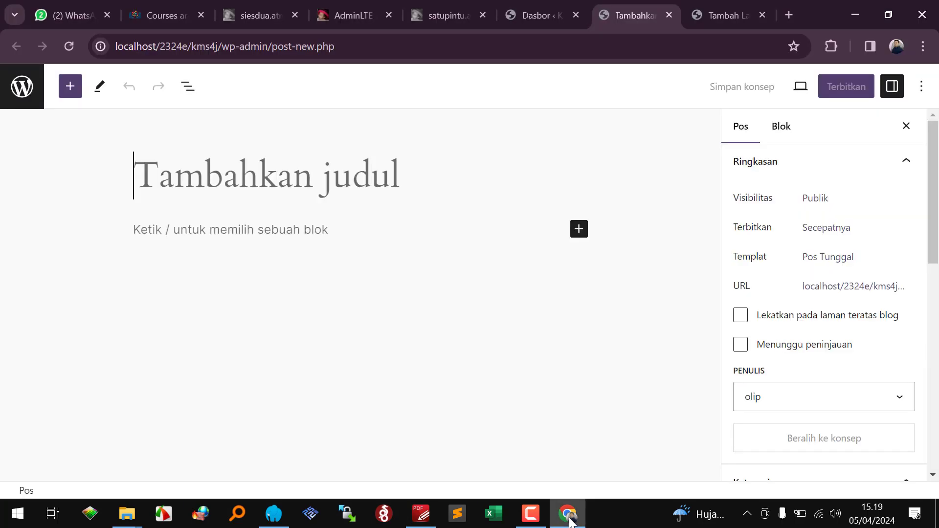
Step: Compare the new post editor with the new page editor, including the settings each one offers
{"action": "left_click", "coordinate": [743, 11]}
{"action": "left_click", "coordinate": [637, 14]}
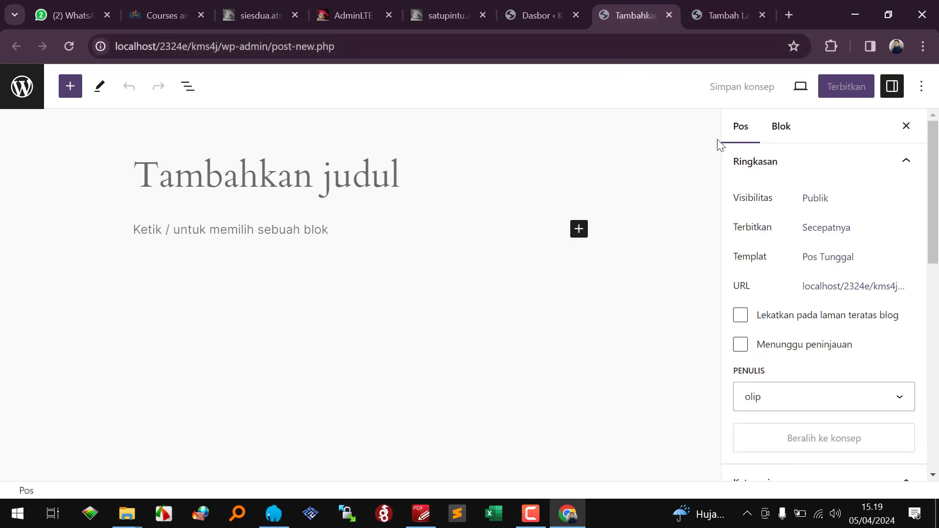
{"action": "left_click", "coordinate": [723, 15]}
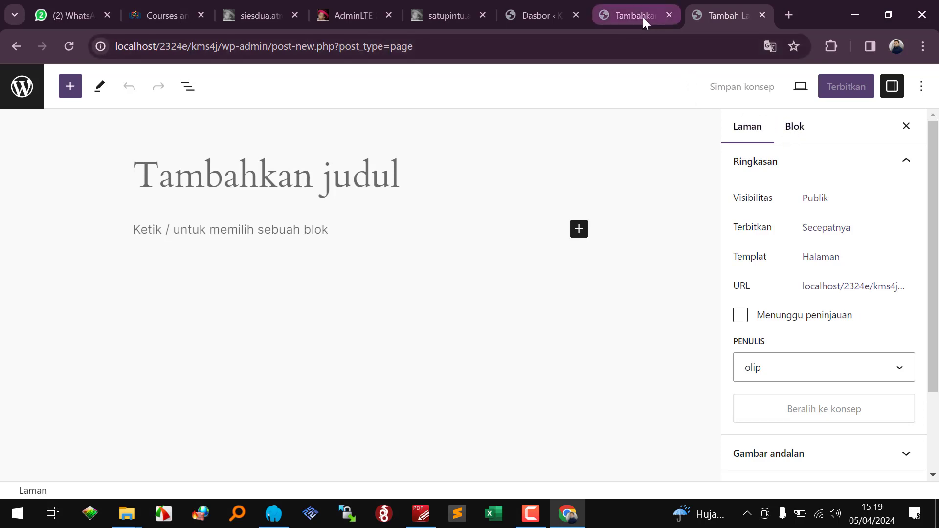
{"action": "mouse_move", "coordinate": [643, 16]}
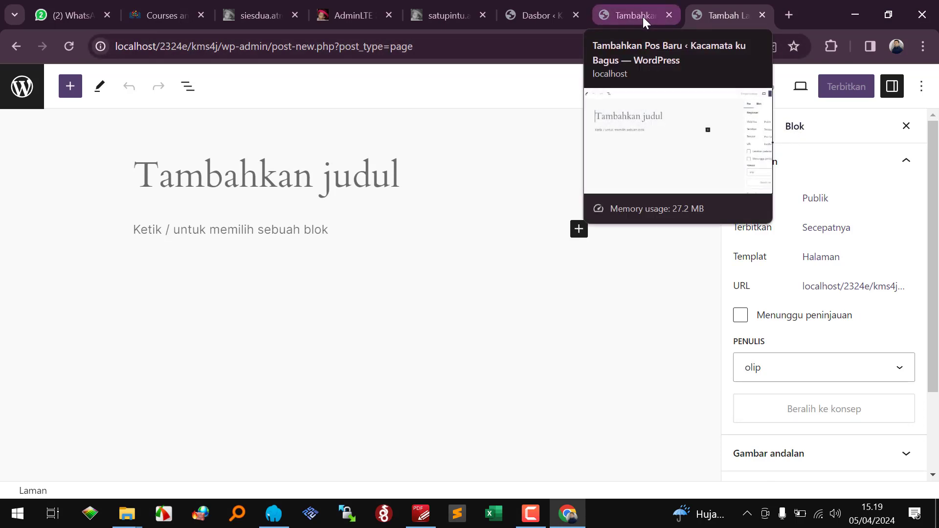
{"action": "left_click", "coordinate": [643, 17]}
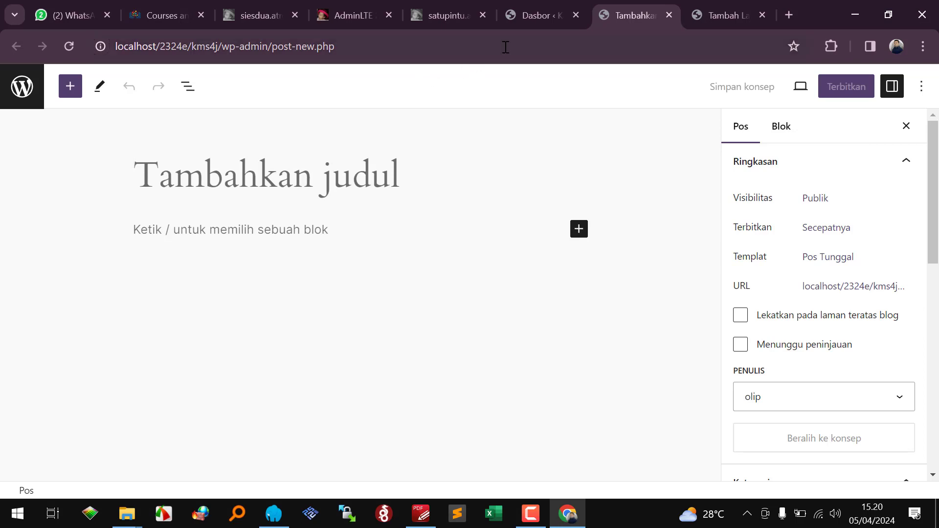
{"action": "left_click", "coordinate": [717, 11]}
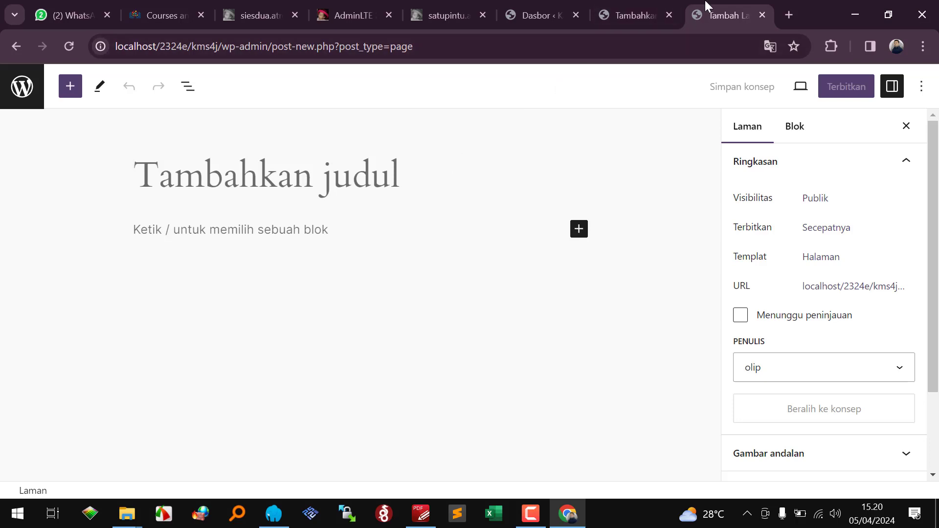
{"action": "left_click", "coordinate": [619, 20]}
{"action": "left_click", "coordinate": [718, 17]}
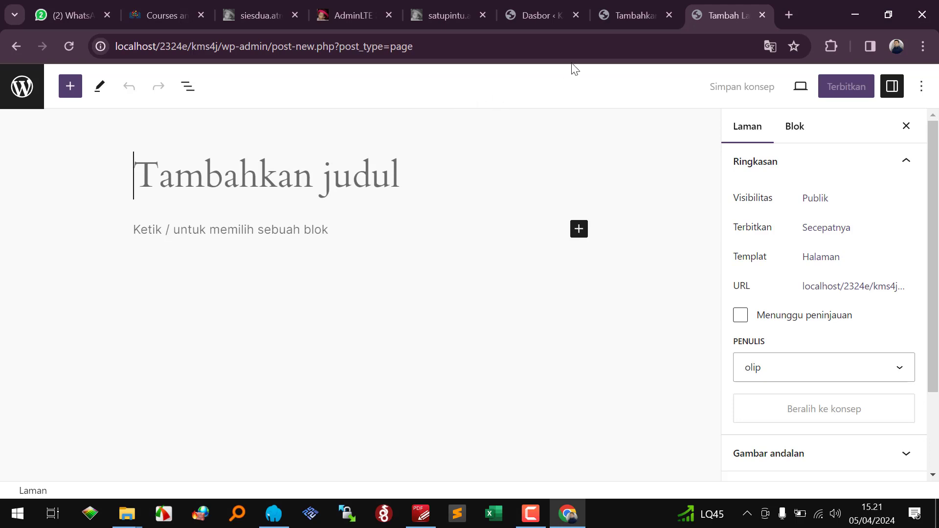
{"action": "left_click", "coordinate": [633, 18]}
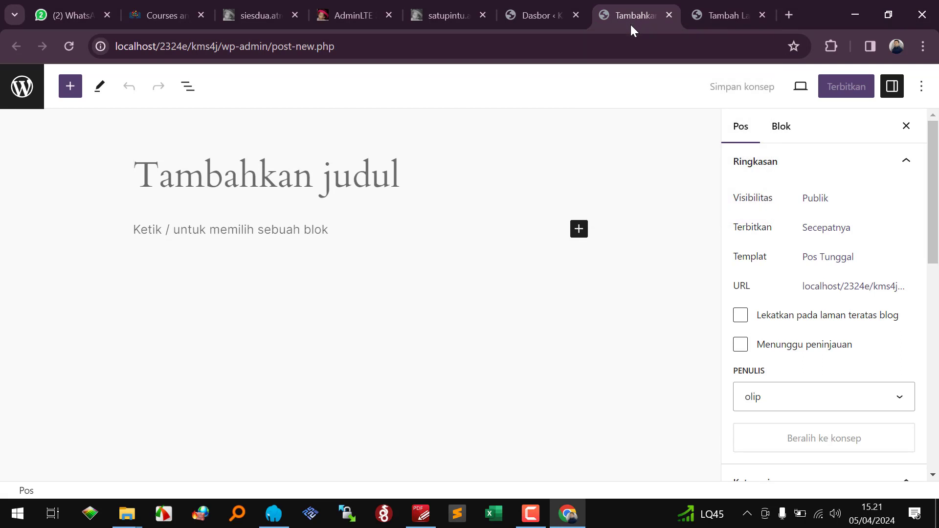
{"action": "mouse_move", "coordinate": [726, 16]}
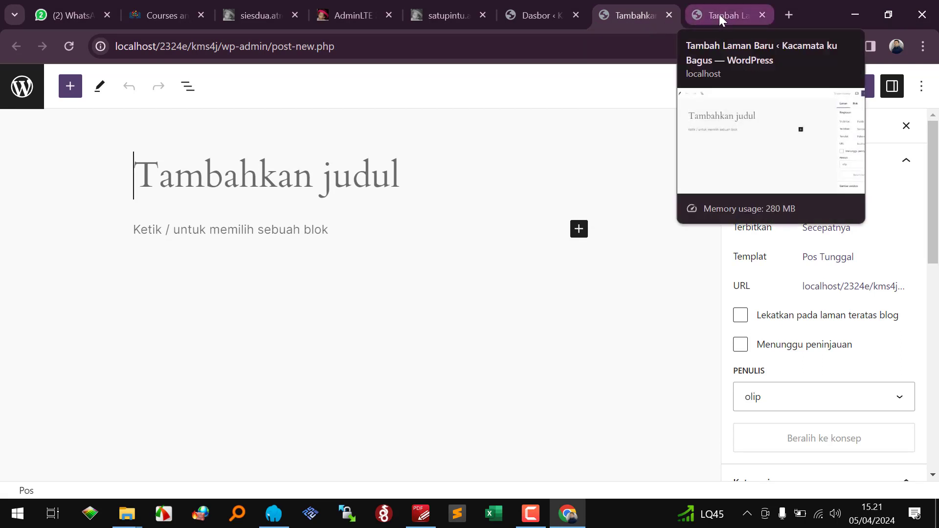
Step: Title the new page "Tentang" and add the paragraph "Saya merupakan seorang sumo yang tinggal di Pulau Bangka"
{"action": "left_click", "coordinate": [719, 14]}
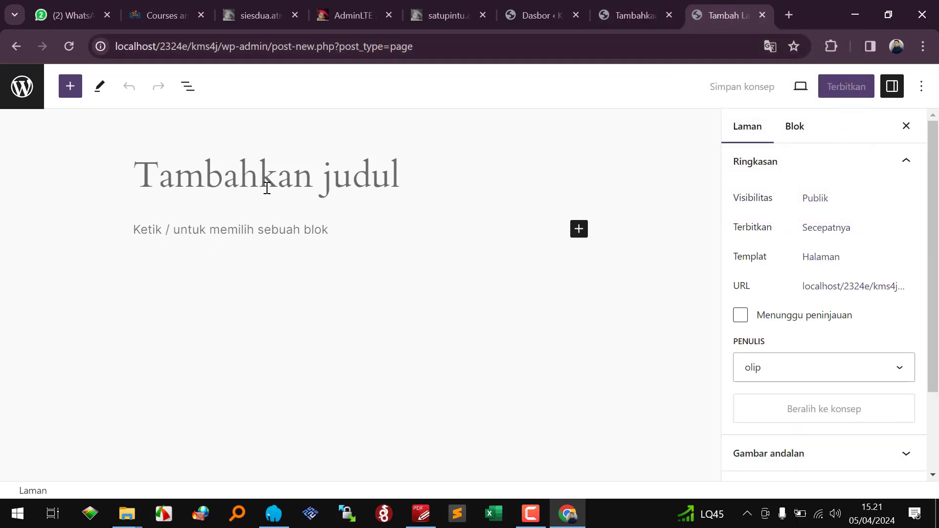
{"action": "type", "text": "Tentang"}
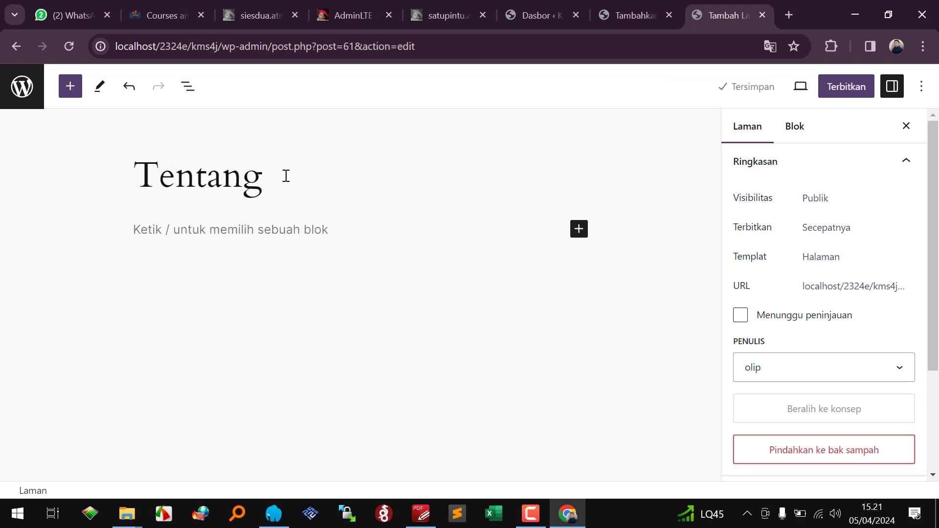
{"action": "left_click", "coordinate": [293, 225]}
{"action": "type", "text": "Saya mer"}
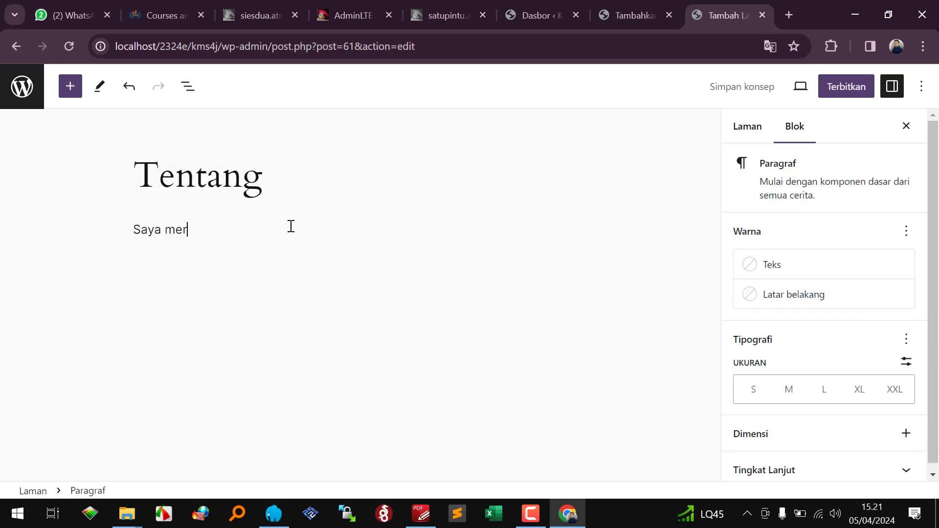
{"action": "type", "text": "upakan seorang "}
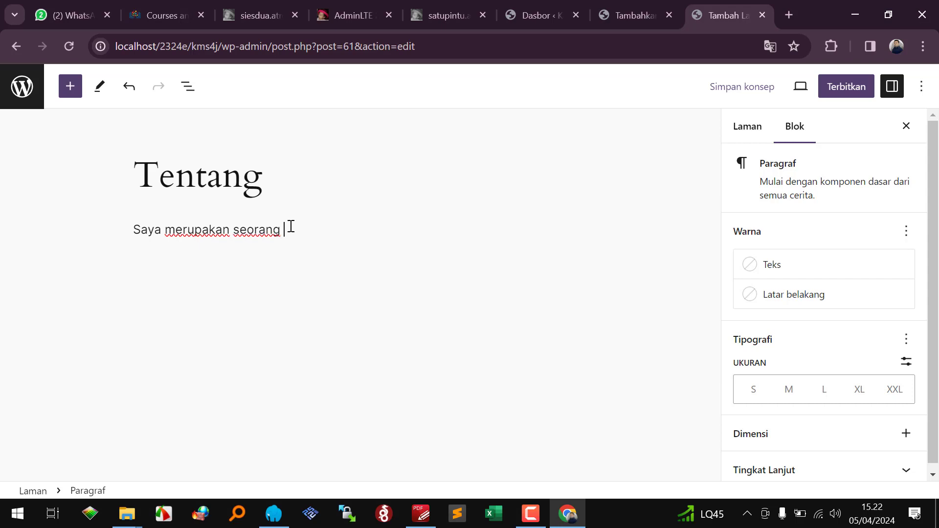
{"action": "type", "text": "sumo yang tinggal di Pu"}
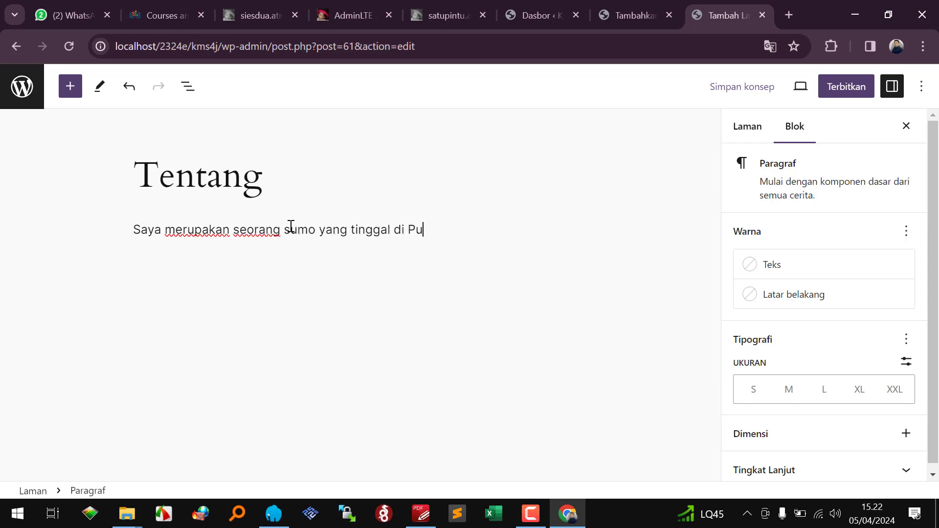
{"action": "type", "text": "lau Bangka"}
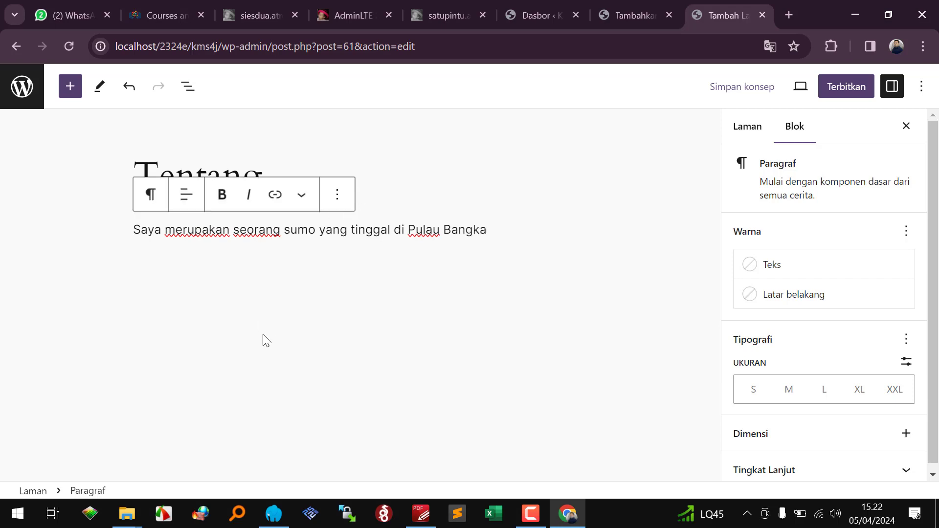
Step: Insert a Gambar (image) block below the paragraph, finding it with the search term "gam"
{"action": "left_click", "coordinate": [265, 274]}
{"action": "left_click", "coordinate": [579, 263]}
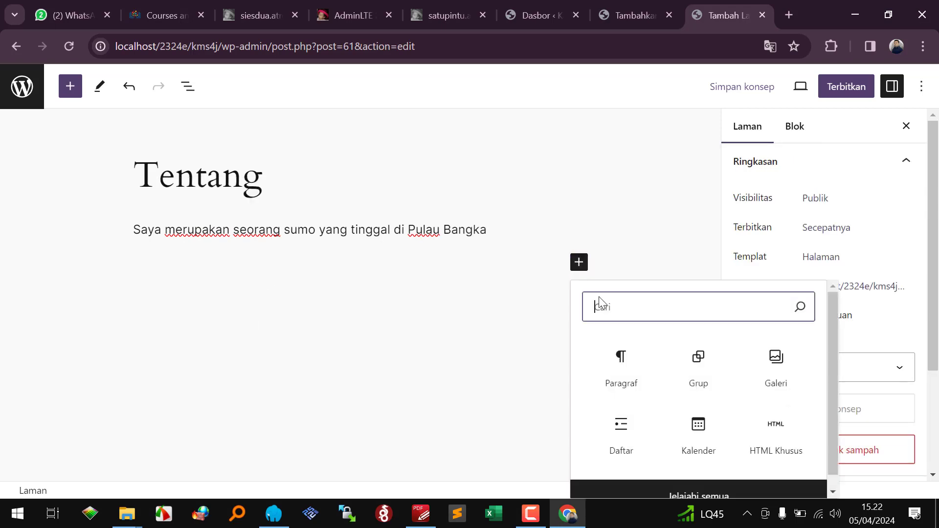
{"action": "type", "text": "gam"}
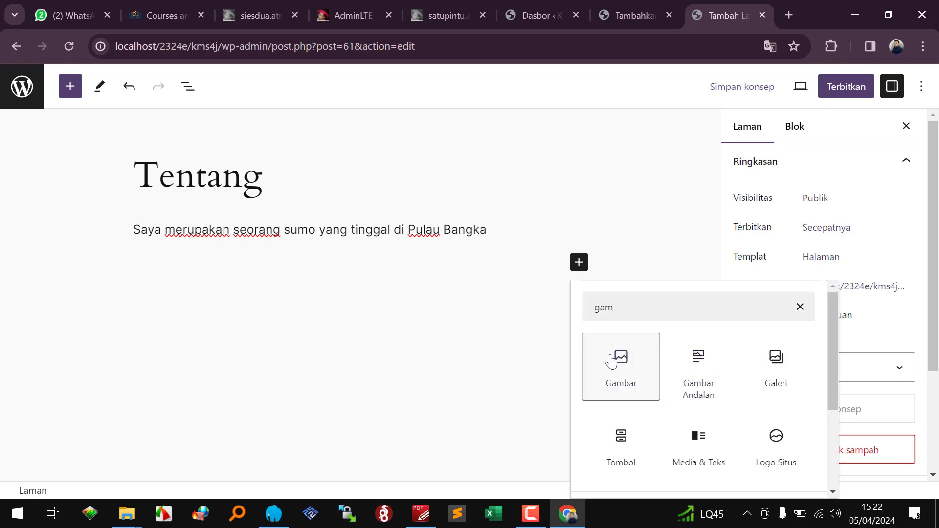
{"action": "left_click", "coordinate": [622, 361]}
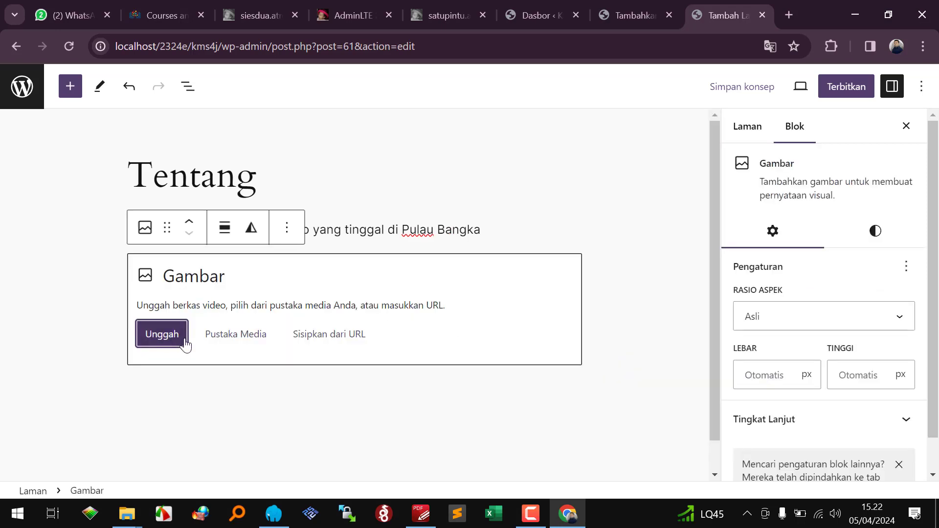
Step: Fill the image block with the portrait of the woman in the black headscarf from the media library
{"action": "left_click", "coordinate": [253, 340]}
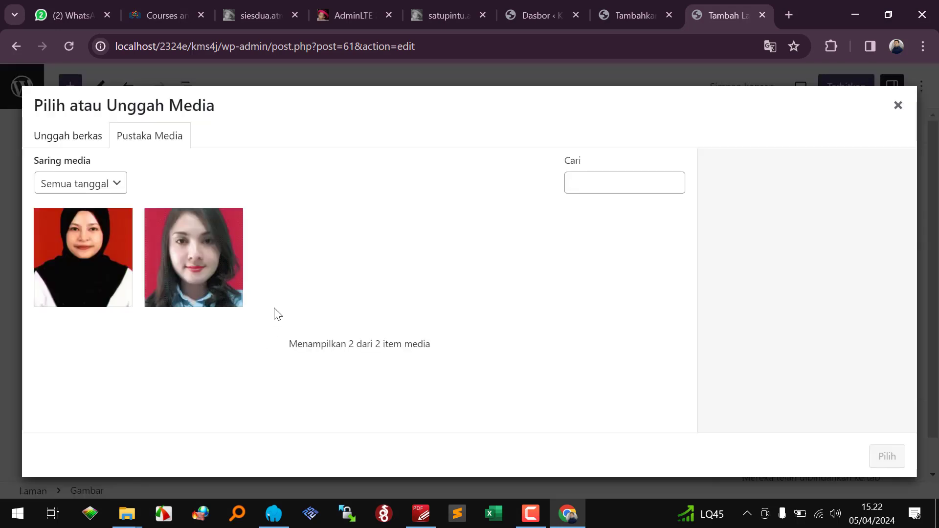
{"action": "left_click", "coordinate": [88, 254]}
{"action": "left_click", "coordinate": [887, 458]}
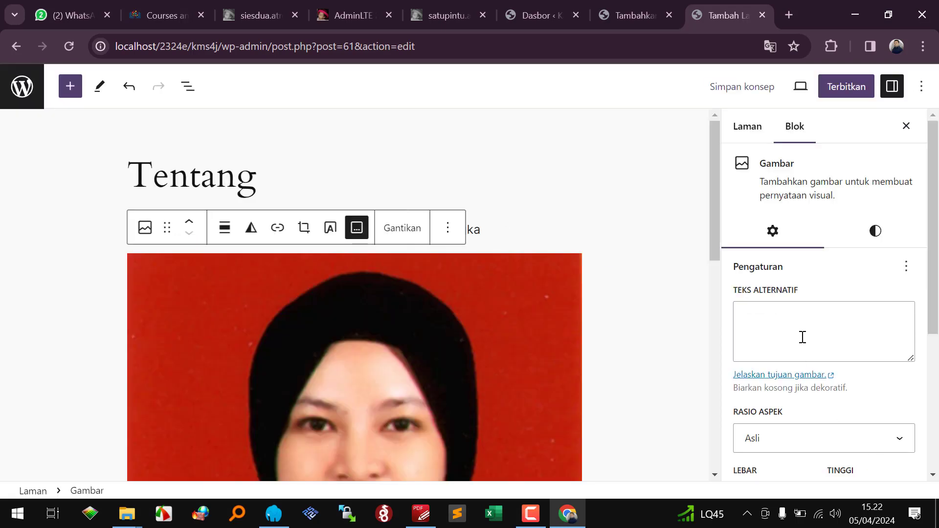
Step: Review the image block's settings and publish the "Tentang" page
{"action": "scroll", "coordinate": [803, 335], "scroll_direction": "down", "scroll_amount": 4}
{"action": "scroll", "coordinate": [804, 347], "scroll_direction": "down", "scroll_amount": 1}
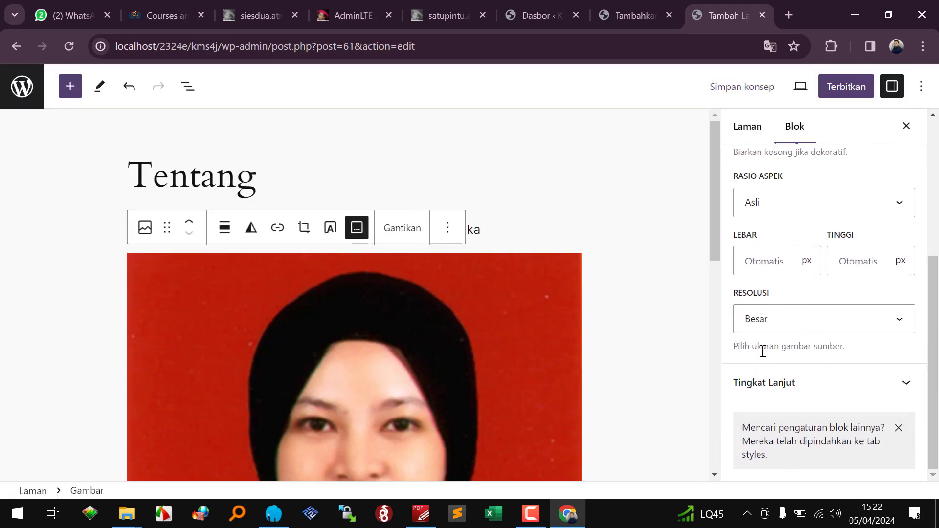
{"action": "scroll", "coordinate": [786, 314], "scroll_direction": "up", "scroll_amount": 5}
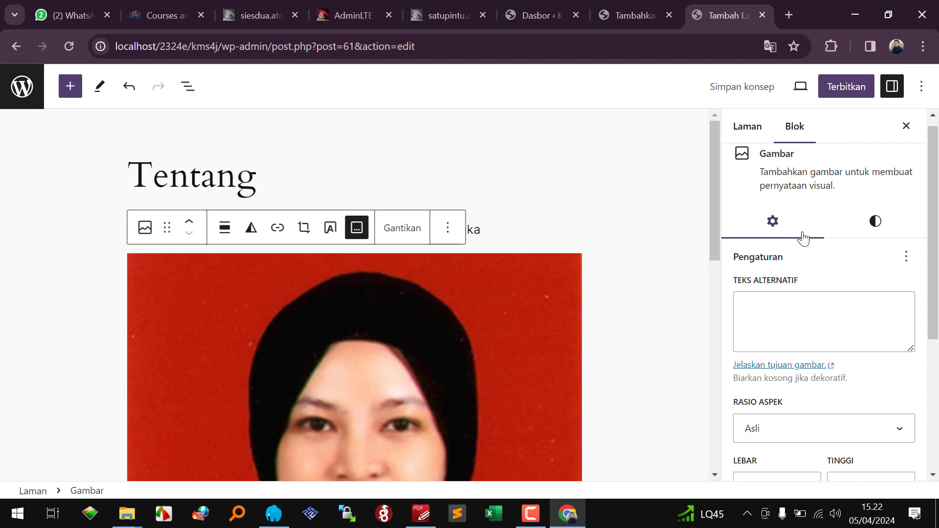
{"action": "left_click", "coordinate": [841, 90]}
{"action": "left_click", "coordinate": [805, 90]}
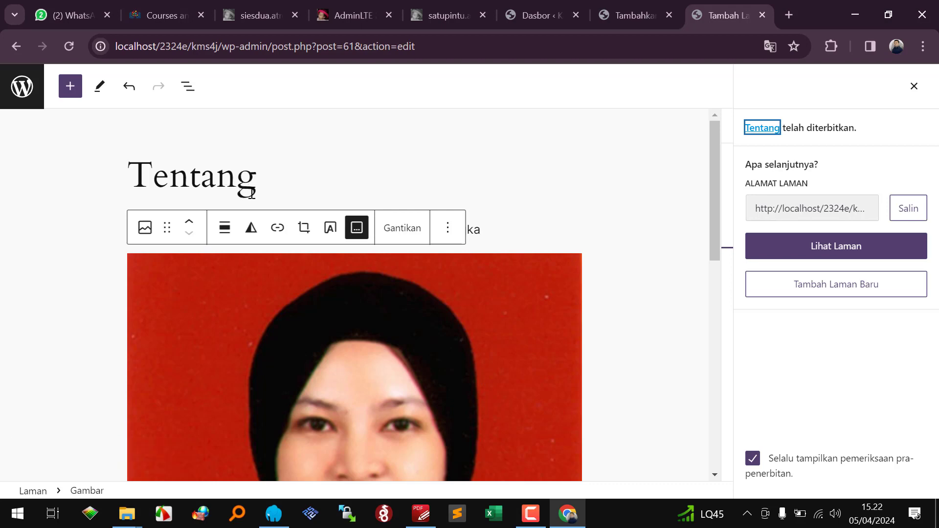
Step: Return to the page list and open the site's front page to examine its navigation links and content
{"action": "left_click", "coordinate": [31, 91]}
{"action": "mouse_move", "coordinate": [49, 108]}
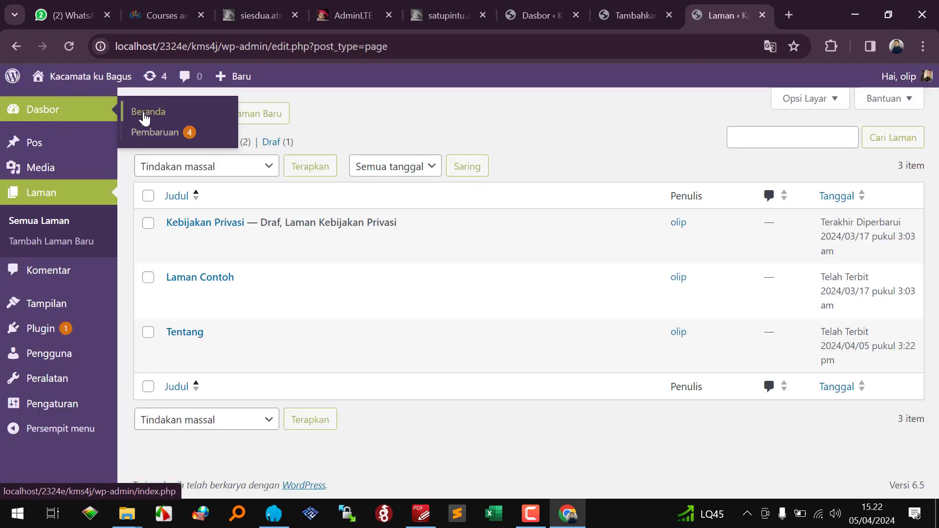
{"action": "left_click", "coordinate": [109, 105]}
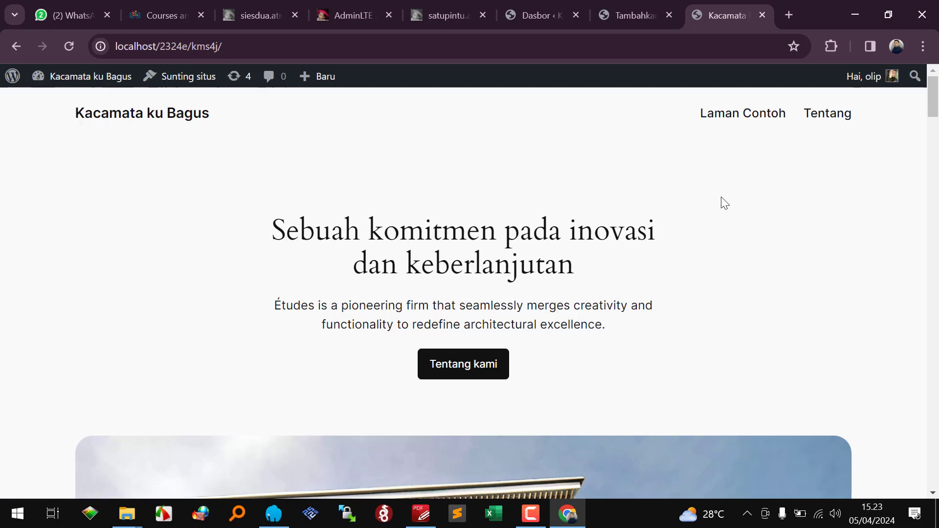
{"action": "scroll", "coordinate": [725, 201], "scroll_direction": "down", "scroll_amount": 15}
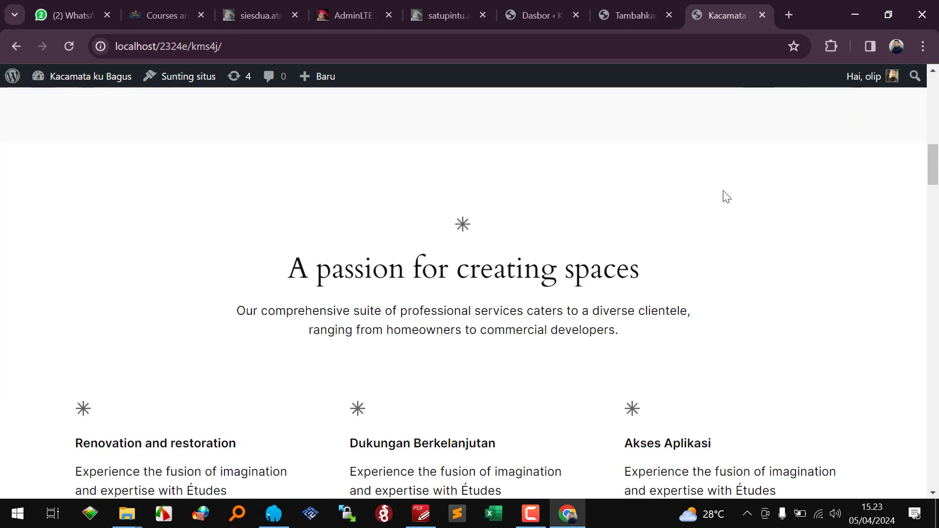
{"action": "scroll", "coordinate": [727, 196], "scroll_direction": "up", "scroll_amount": 2}
{"action": "scroll", "coordinate": [727, 196], "scroll_direction": "up", "scroll_amount": 12}
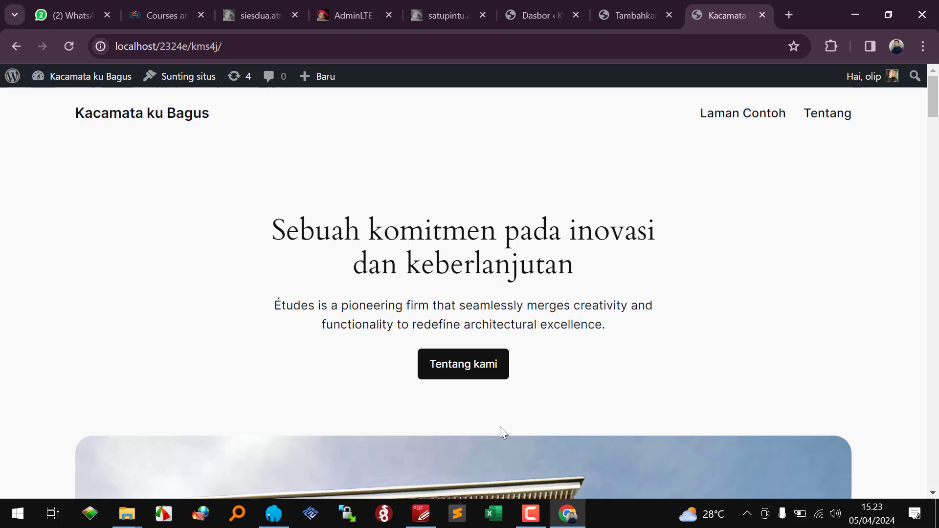
Step: Check the meeting list in PDF-XChange Editor and close the leftover new-post editor tab in the browser
{"action": "left_click", "coordinate": [422, 514]}
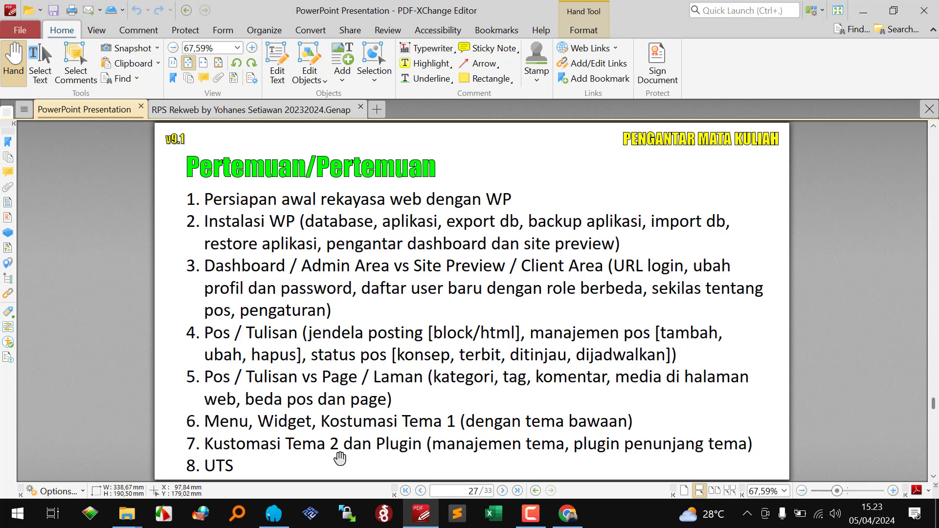
{"action": "left_click", "coordinate": [863, 10]}
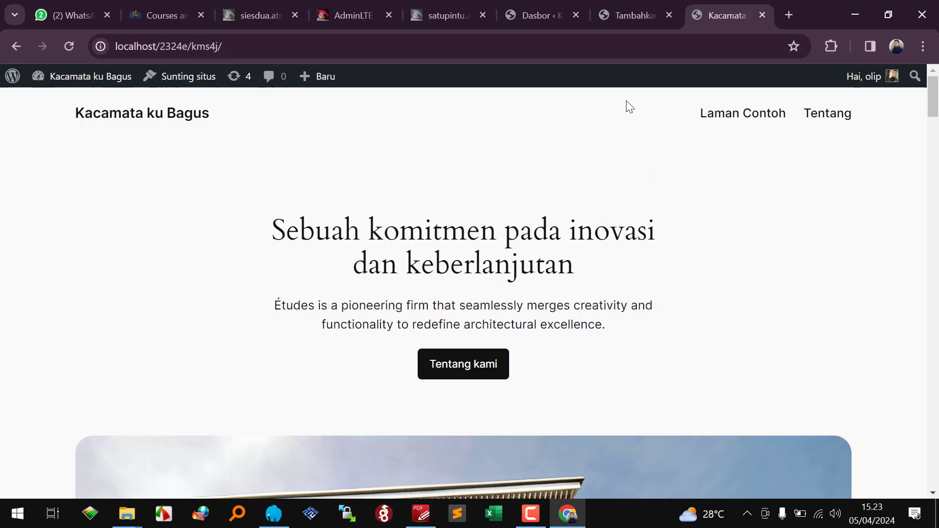
{"action": "left_click", "coordinate": [626, 12]}
{"action": "left_click", "coordinate": [670, 15]}
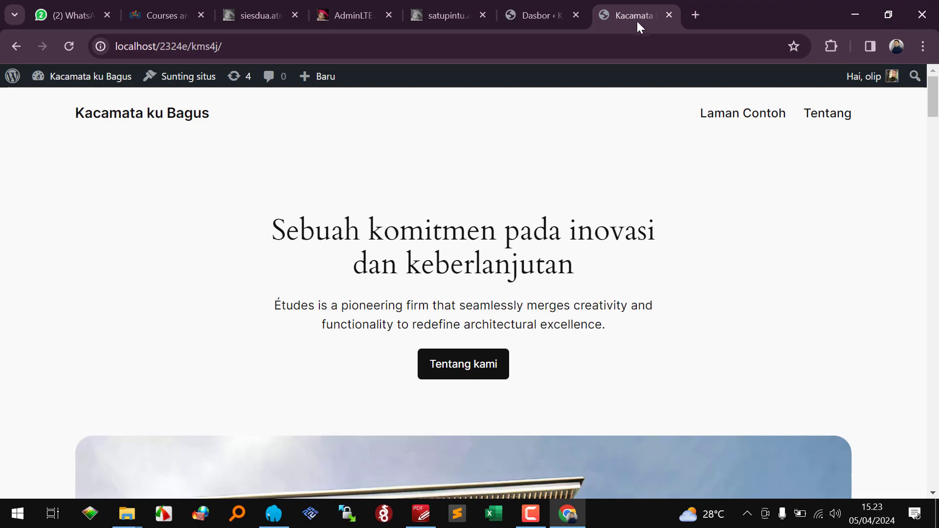
Step: Check the meeting list and the week 5 topics of the RPS Rekweb document in PDF-XChange Editor and return to the browser
{"action": "left_click", "coordinate": [421, 514]}
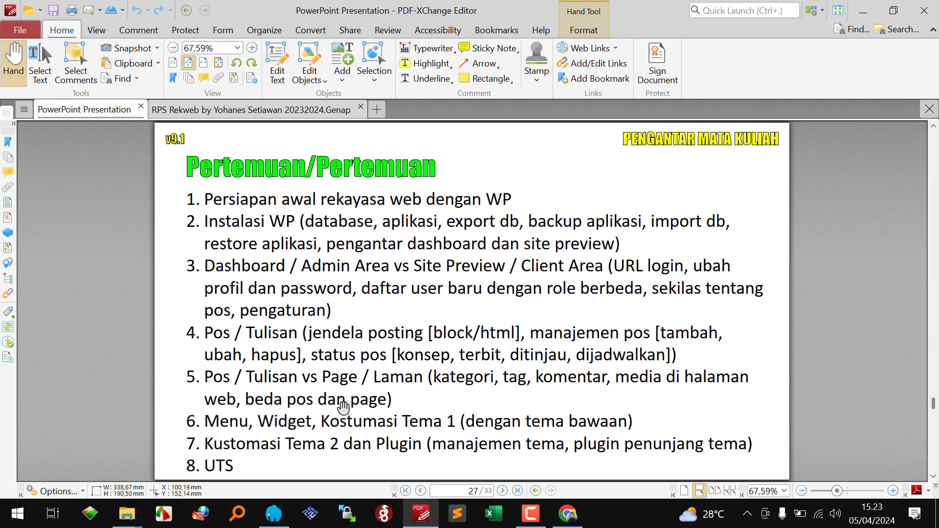
{"action": "left_click", "coordinate": [294, 116]}
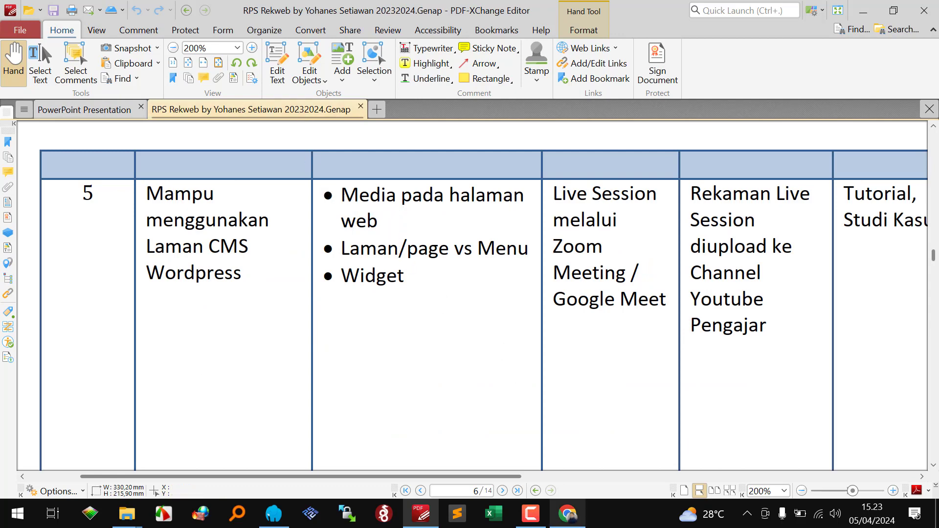
{"action": "left_click", "coordinate": [567, 514]}
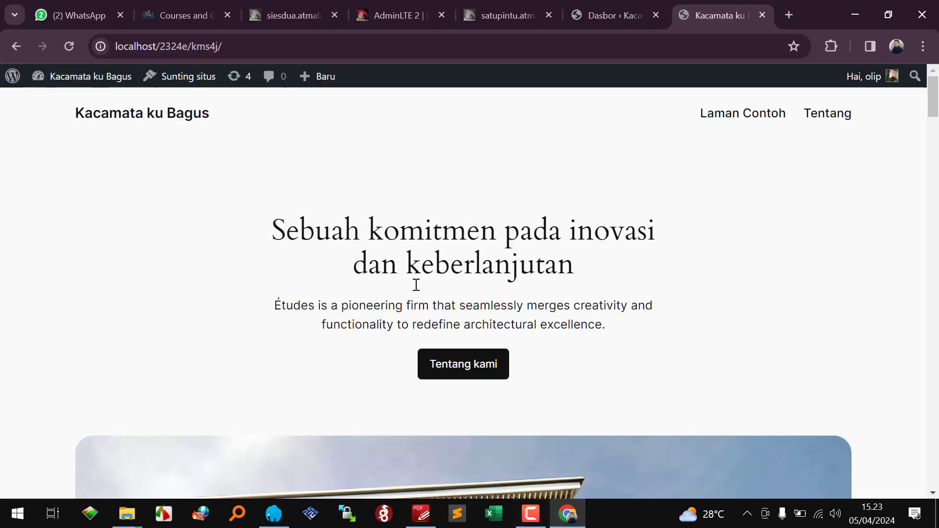
Step: Open the page for uploading new media files from the WordPress dashboard
{"action": "left_click", "coordinate": [608, 19]}
{"action": "mouse_move", "coordinate": [88, 233]}
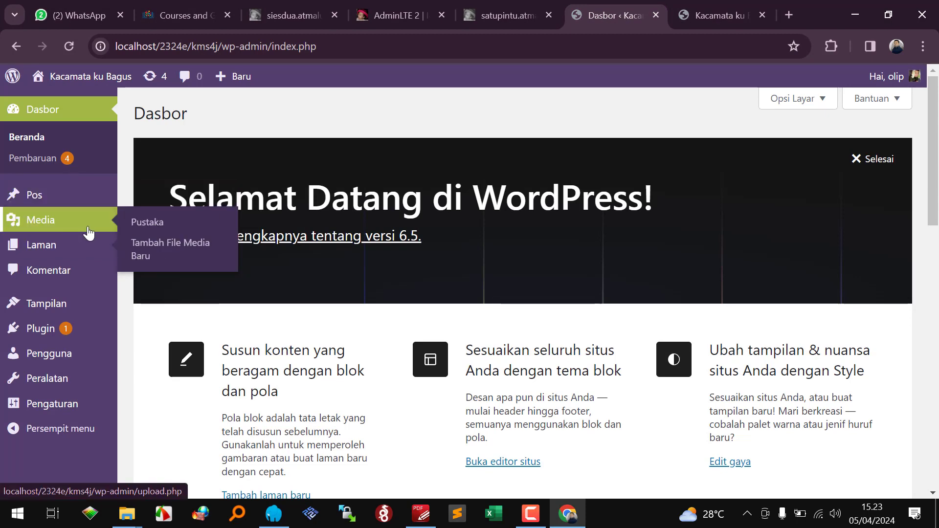
{"action": "left_click", "coordinate": [174, 250]}
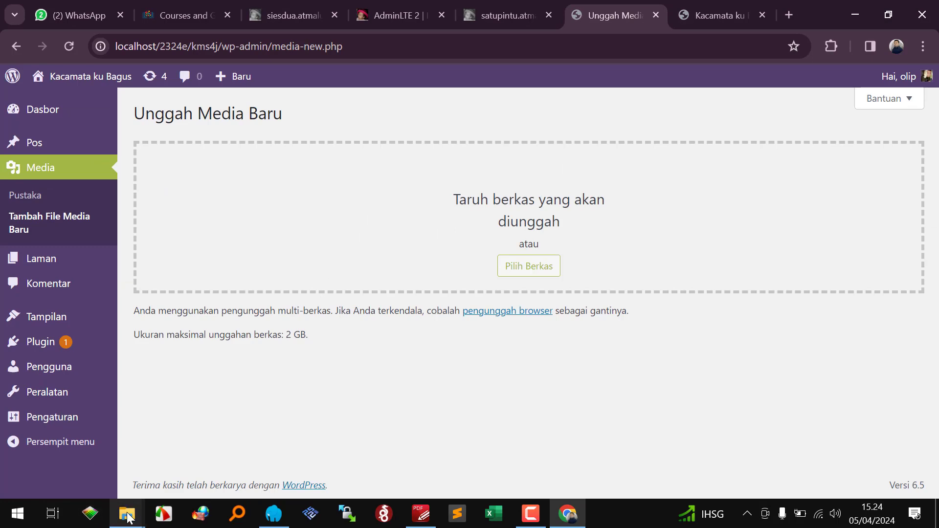
Step: Look for a file to upload in the Documents folder in File Explorer and search for ".pdf" in Everything
{"action": "mouse_move", "coordinate": [129, 517]}
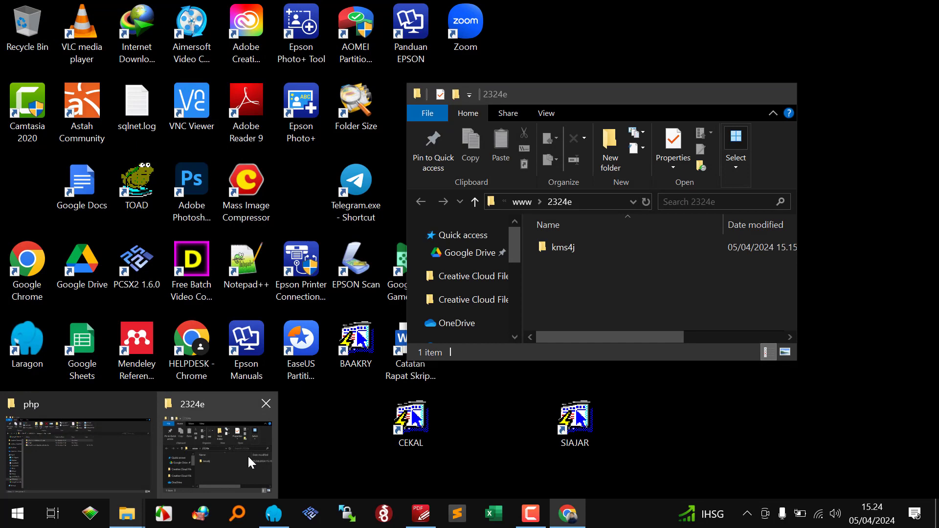
{"action": "left_click", "coordinate": [247, 455]}
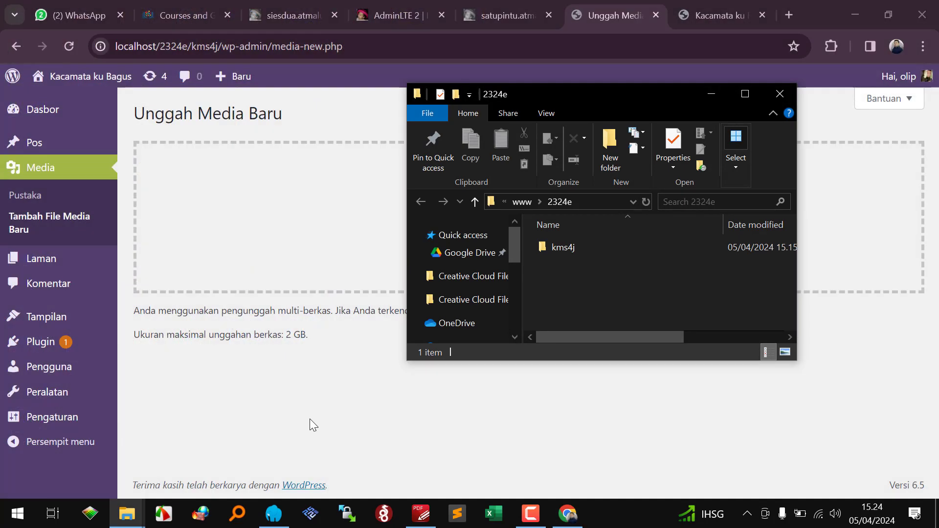
{"action": "key", "text": "super+e"}
{"action": "scroll", "coordinate": [609, 309], "scroll_direction": "down", "scroll_amount": 1}
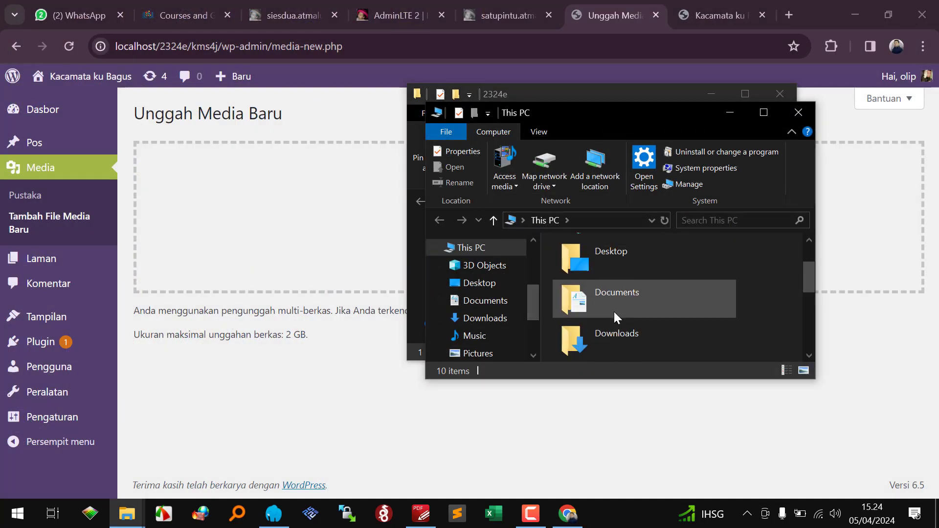
{"action": "left_click", "coordinate": [627, 307]}
{"action": "double_click", "coordinate": [627, 307]}
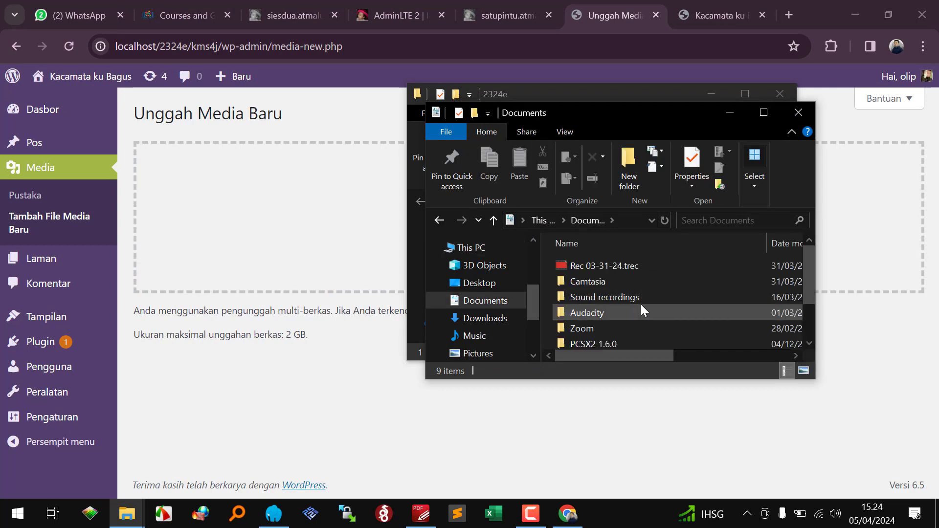
{"action": "scroll", "coordinate": [606, 315], "scroll_direction": "down", "scroll_amount": 1}
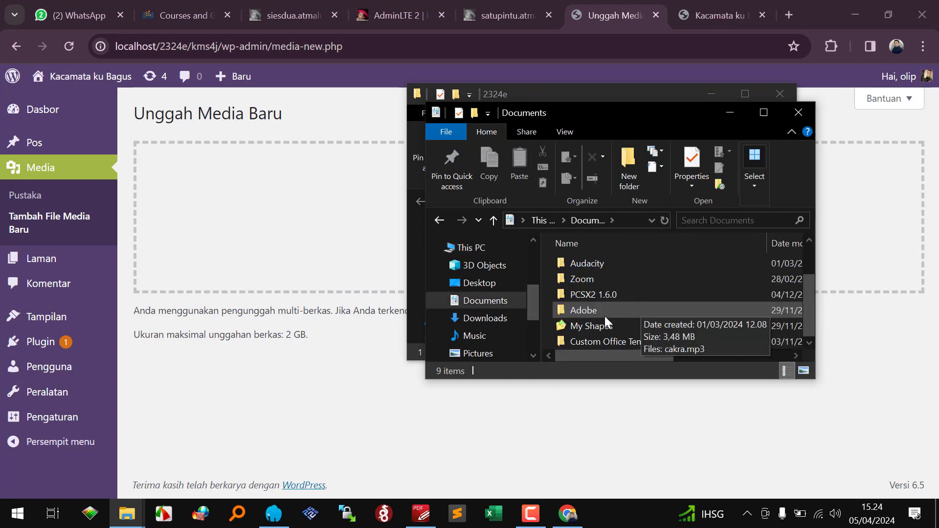
{"action": "left_click", "coordinate": [236, 520]}
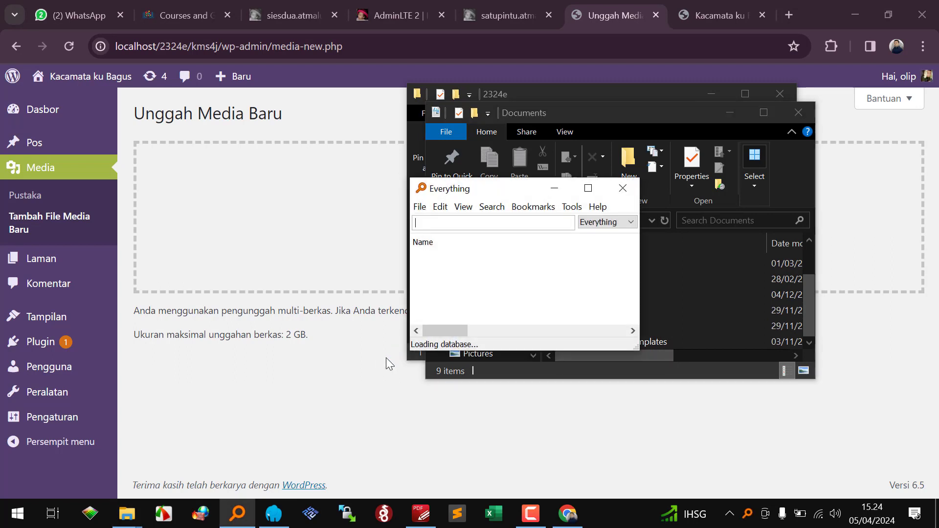
{"action": "type", "text": ".pdf"}
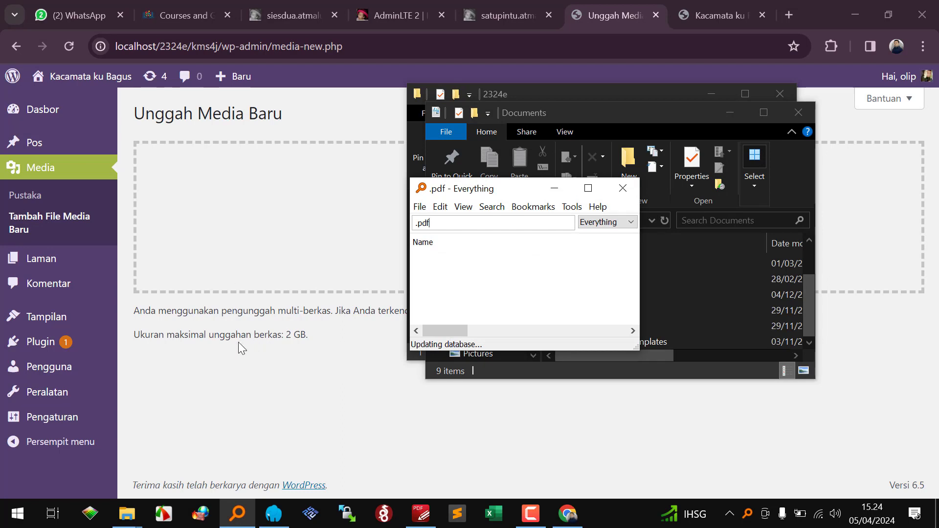
Step: Return to the browser and highlight the maximum upload file size and the localhost part of the address
{"action": "left_click", "coordinate": [132, 338]}
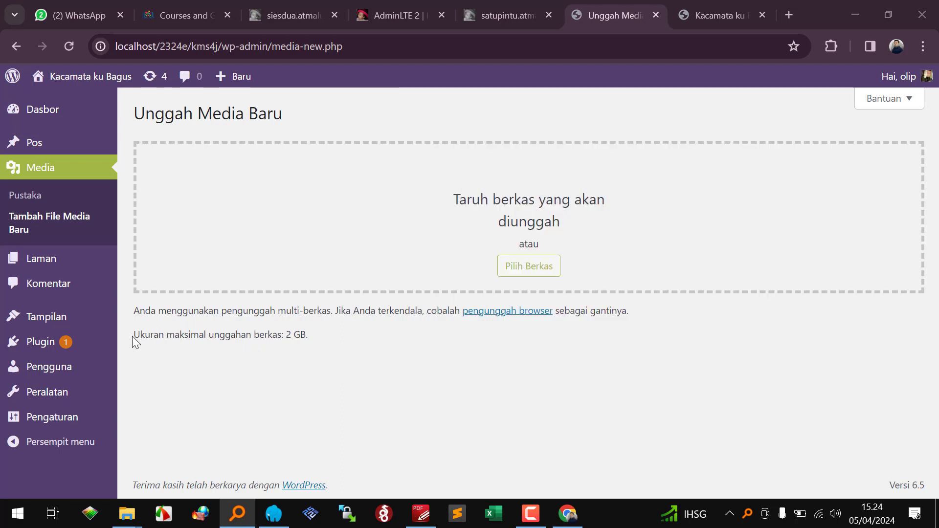
{"action": "left_click_drag", "start_coordinate": [132, 336], "coordinate": [292, 347]}
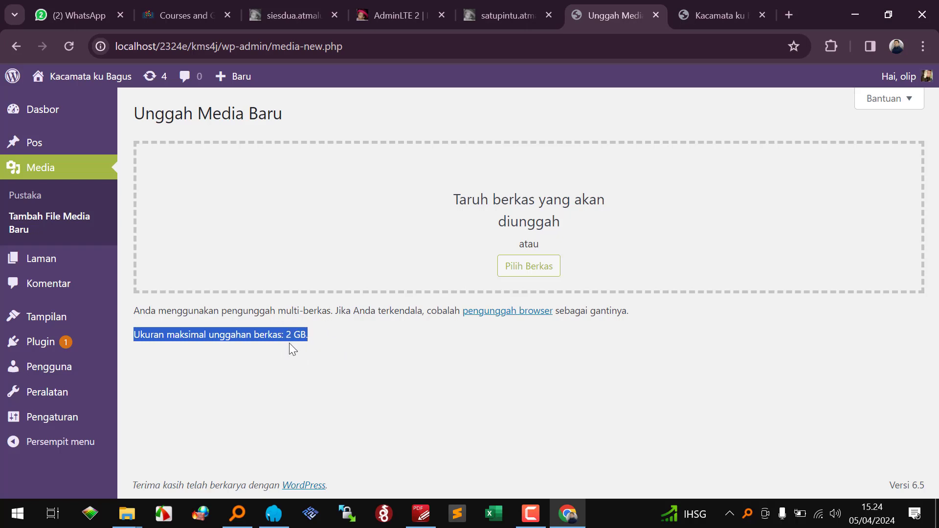
{"action": "left_click", "coordinate": [286, 336]}
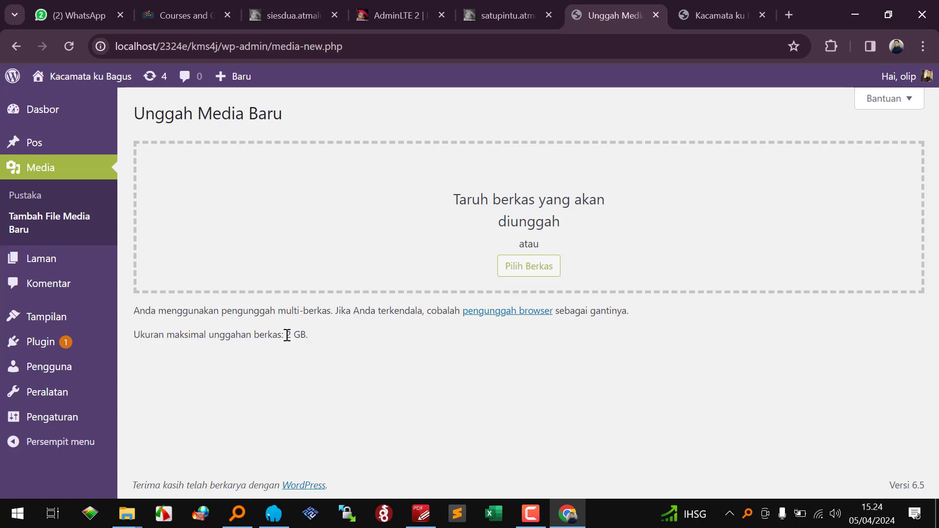
{"action": "left_click_drag", "start_coordinate": [286, 335], "coordinate": [307, 337]}
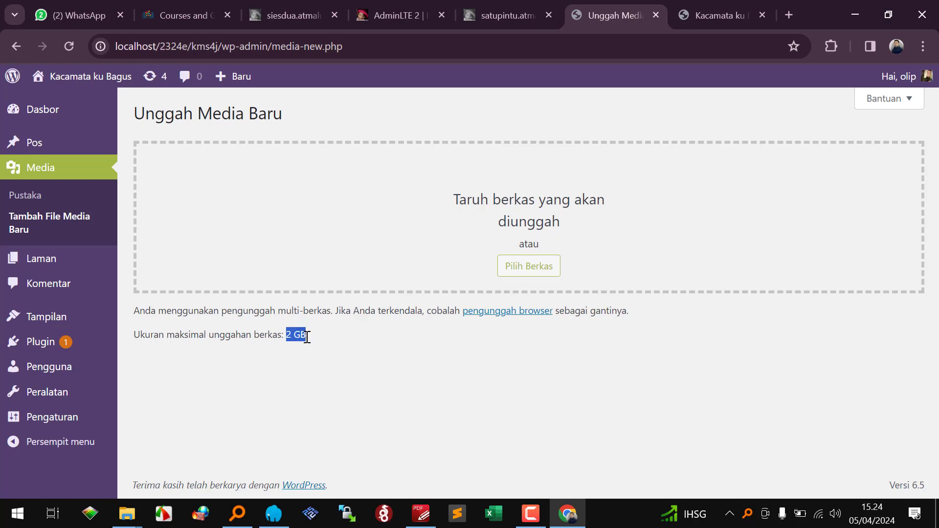
{"action": "double_click", "coordinate": [142, 47]}
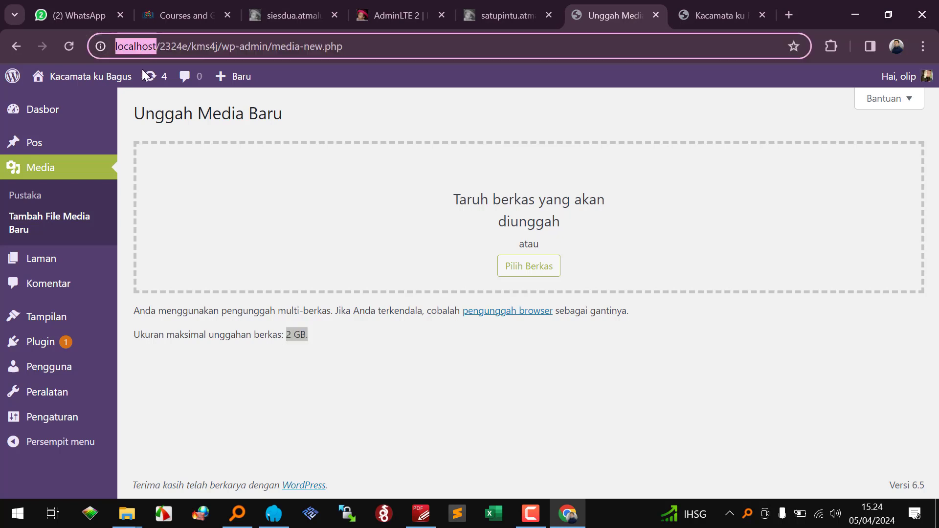
{"action": "left_click", "coordinate": [289, 341]}
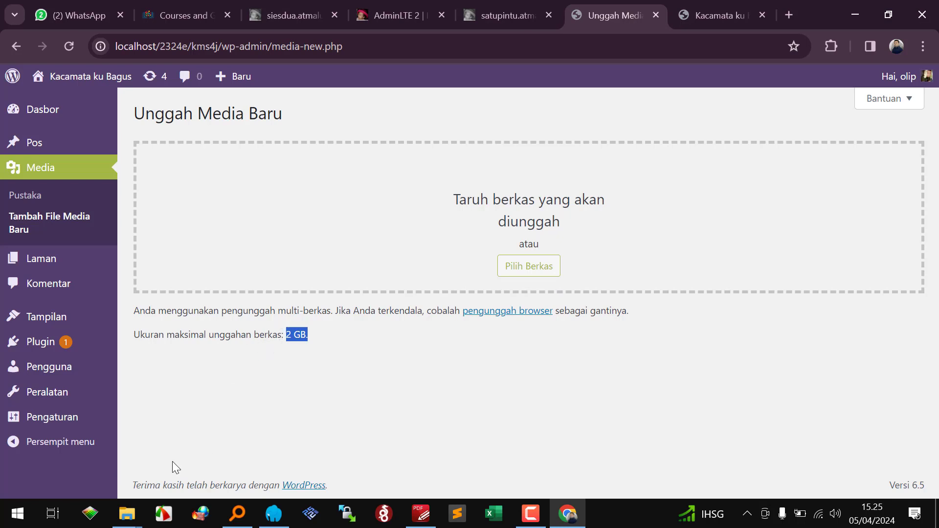
Step: Open php.ini from D:\laragon\bin\php\php-7.4.19-Win32-vc15-x64 in Sublime Text
{"action": "mouse_move", "coordinate": [127, 514]}
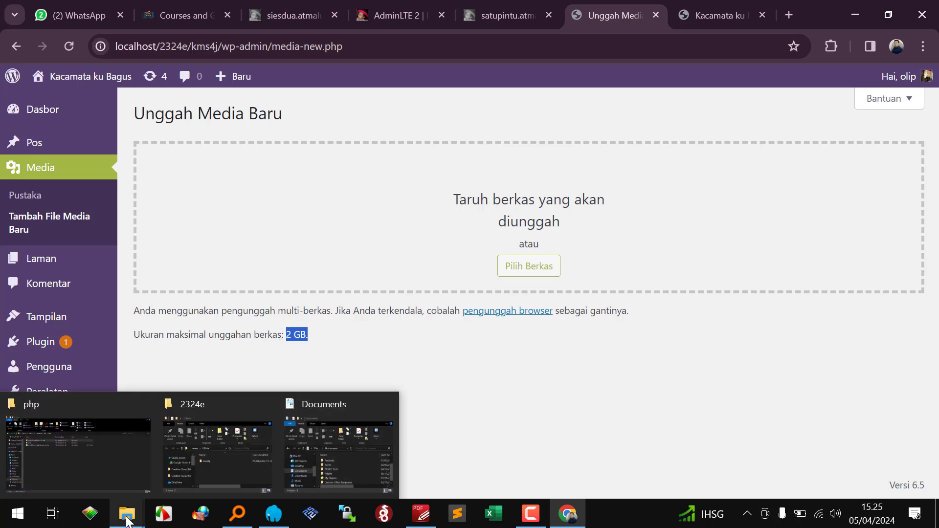
{"action": "left_click", "coordinate": [122, 469]}
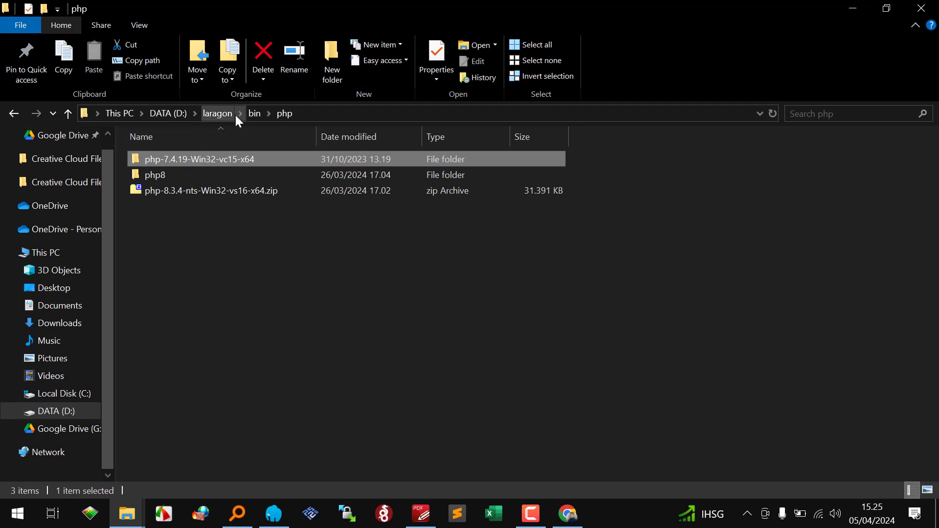
{"action": "double_click", "coordinate": [180, 159]}
{"action": "scroll", "coordinate": [189, 428], "scroll_direction": "down", "scroll_amount": 3}
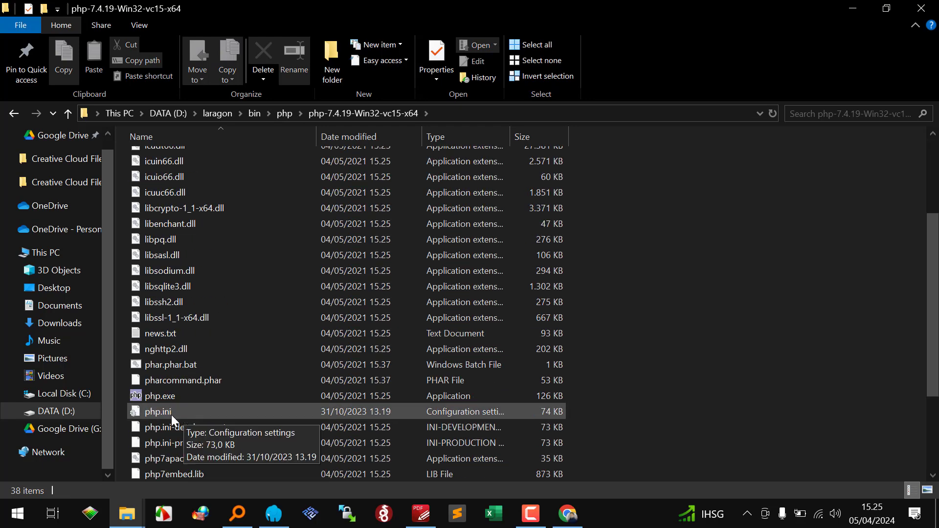
{"action": "right_click", "coordinate": [172, 414]}
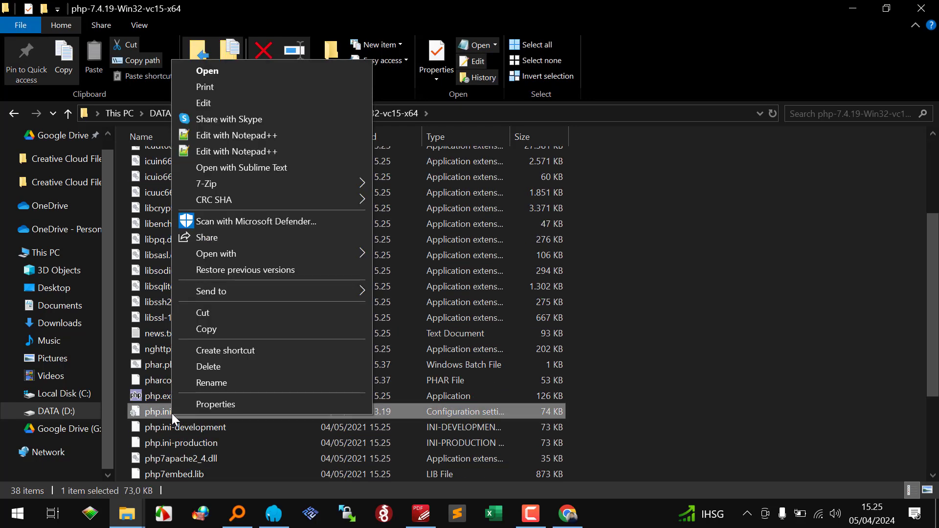
{"action": "left_click", "coordinate": [274, 169]}
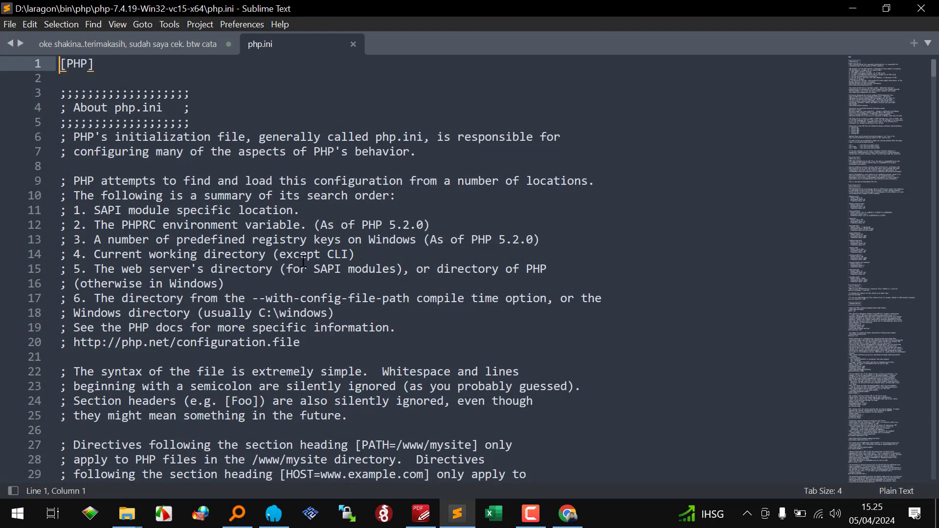
Step: Switch to Everything, maximize its window and sort the .pdf results by size
{"action": "left_click", "coordinate": [237, 514]}
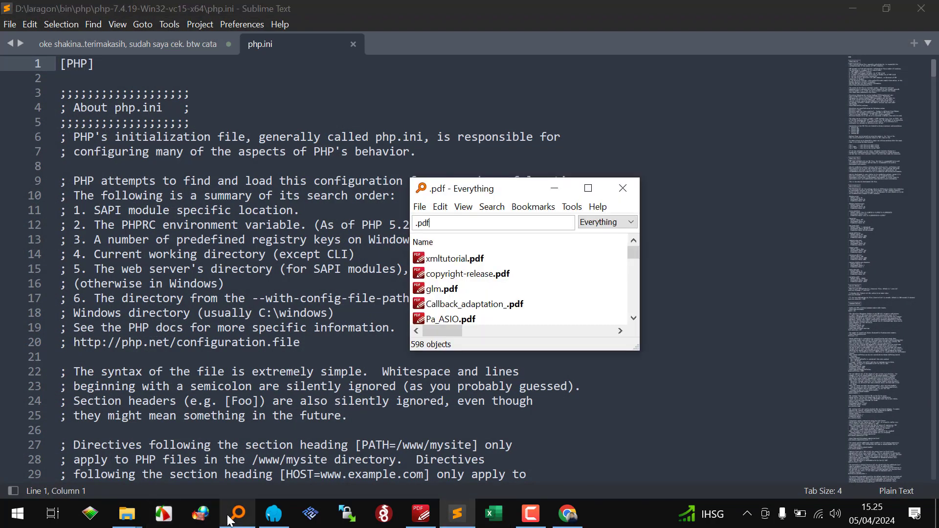
{"action": "left_click", "coordinate": [588, 189]}
{"action": "left_click", "coordinate": [330, 60]}
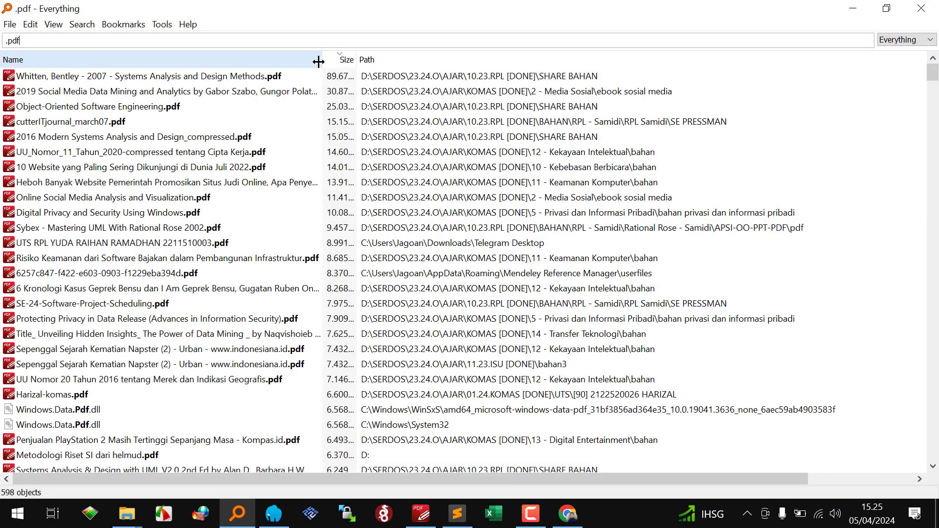
Step: Pick the 6,44 MB komas PDF from the Everything results and upload it on the WordPress new media page in the browser
{"action": "left_click", "coordinate": [259, 81]}
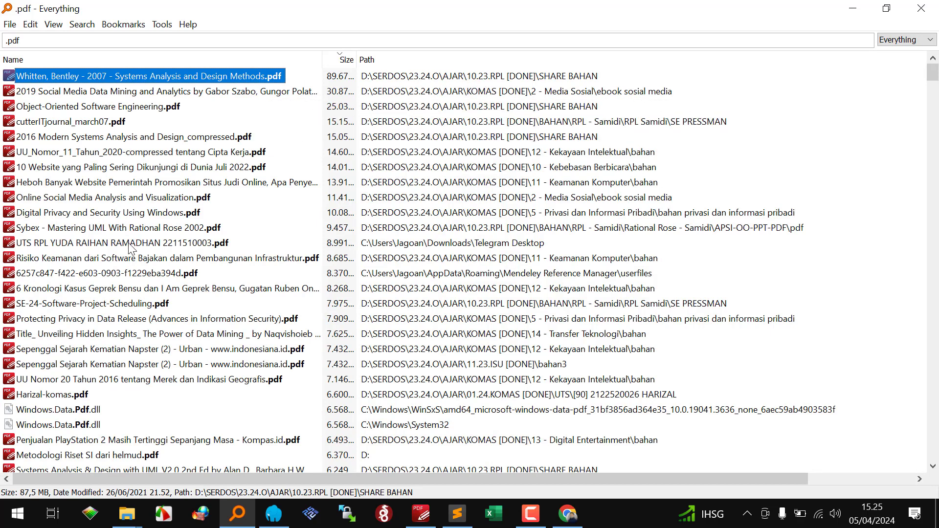
{"action": "left_click", "coordinate": [128, 325]}
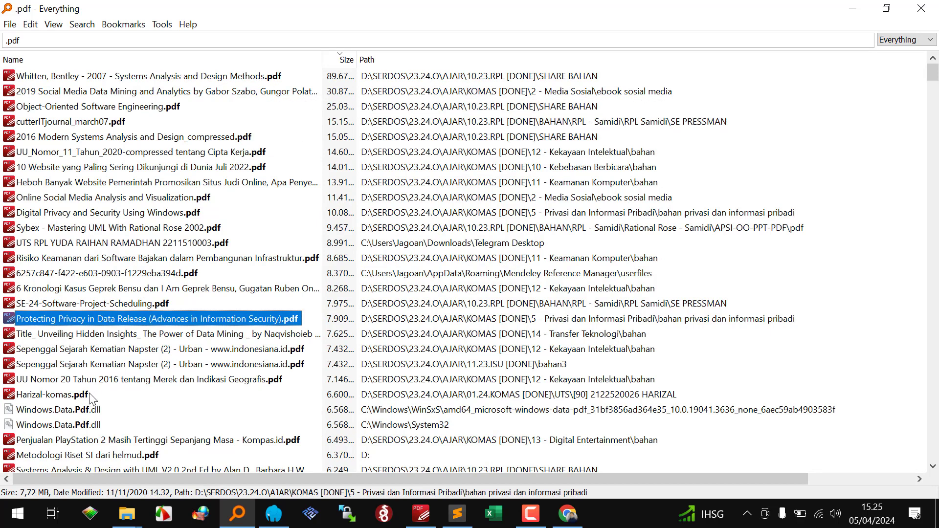
{"action": "left_click", "coordinate": [72, 397]}
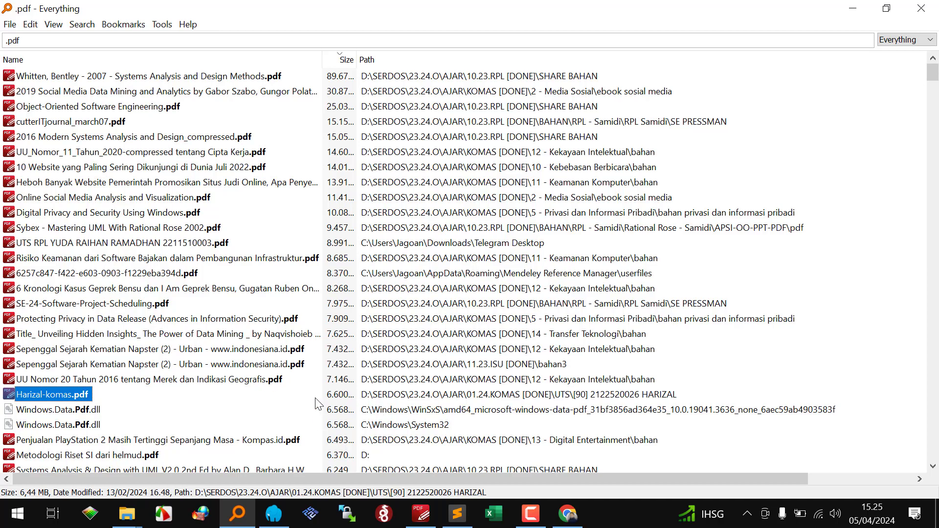
{"action": "scroll", "coordinate": [255, 379], "scroll_direction": "down", "scroll_amount": 6}
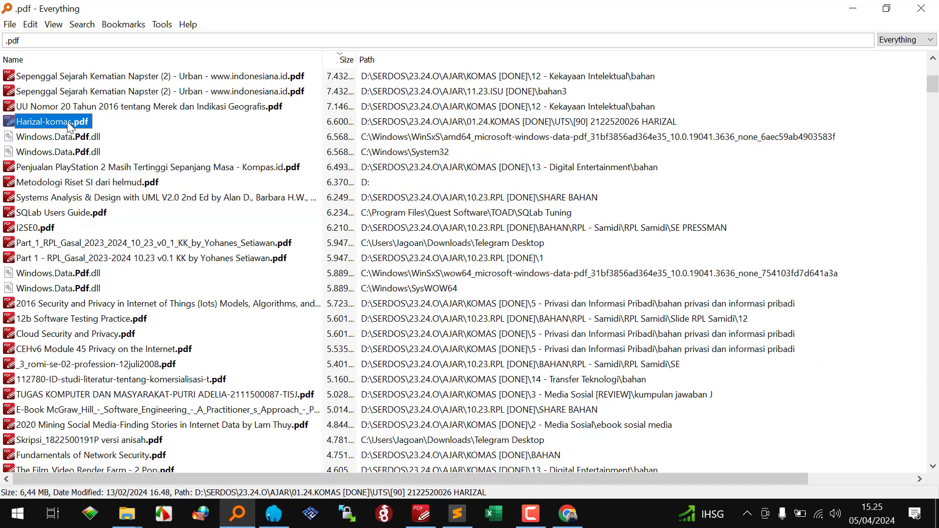
{"action": "mouse_move", "coordinate": [69, 125]}
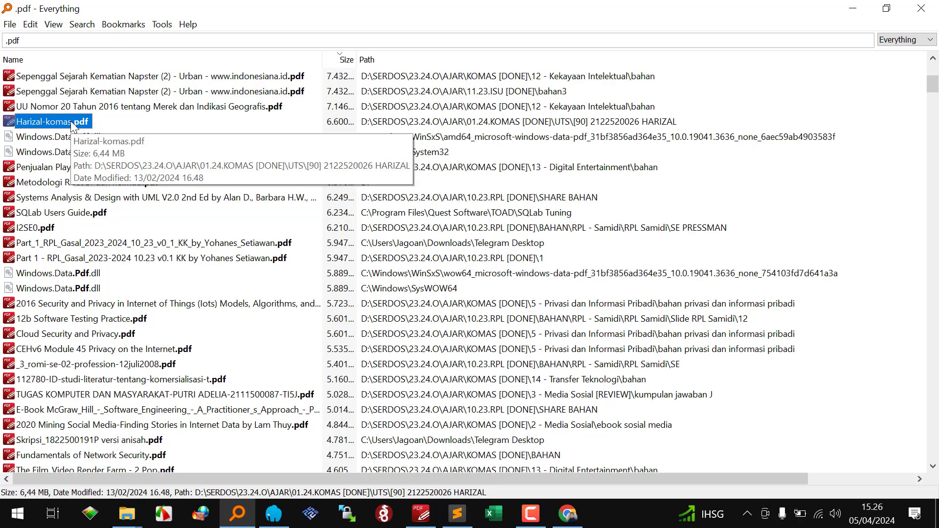
{"action": "left_click_drag", "start_coordinate": [71, 121], "coordinate": [388, 208]}
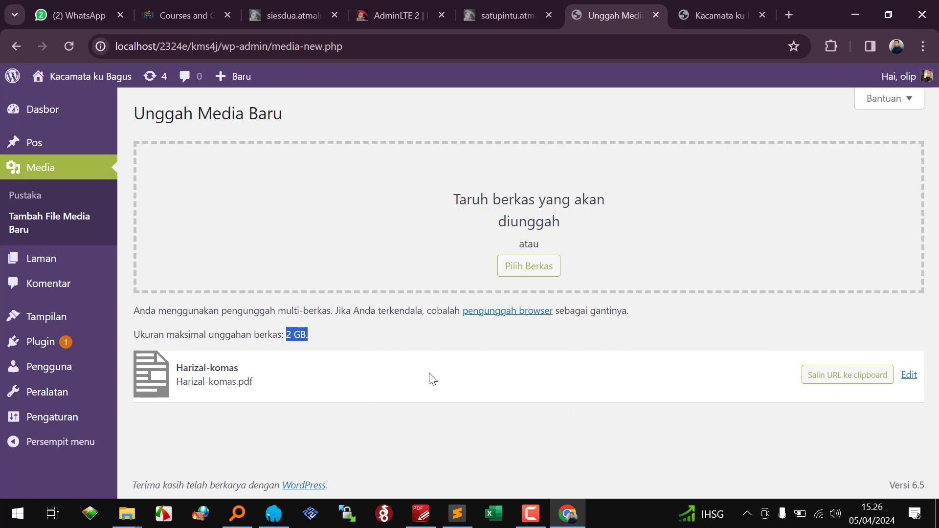
Step: Check the media library for the uploaded PDF, then highlight the maximum upload file size on the new media page
{"action": "left_click", "coordinate": [42, 200]}
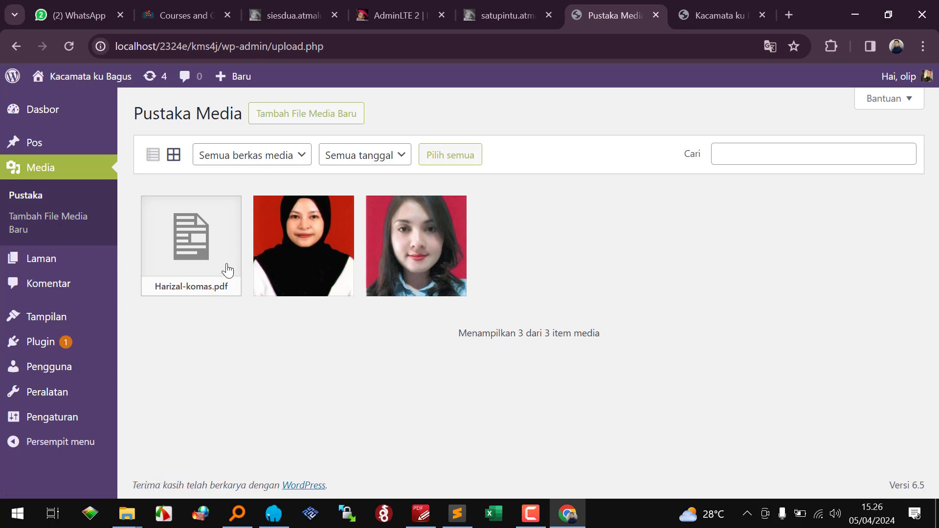
{"action": "left_click", "coordinate": [48, 217]}
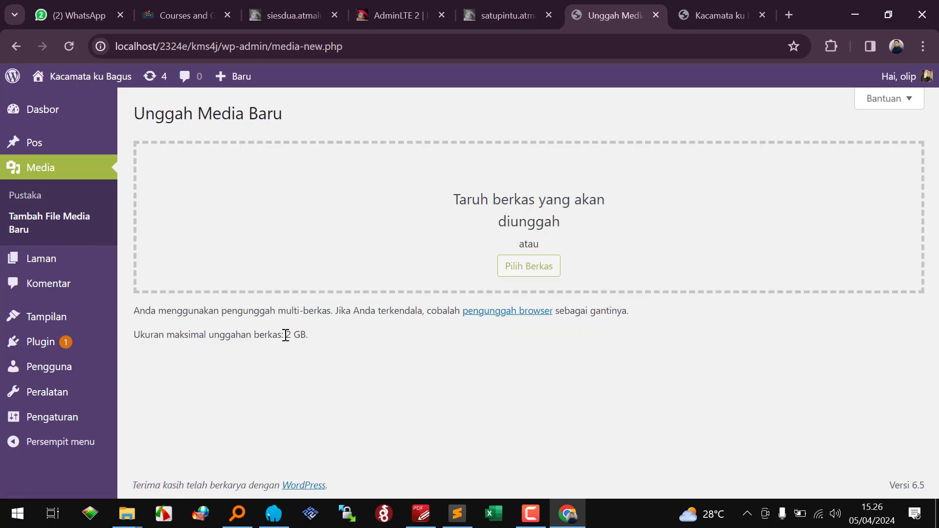
{"action": "left_click_drag", "start_coordinate": [283, 335], "coordinate": [310, 335]}
Step: Go back to php.ini in the php-7.4.19-Win32-vc15-x64 folder and show it in Sublime Text
{"action": "mouse_move", "coordinate": [126, 521]}
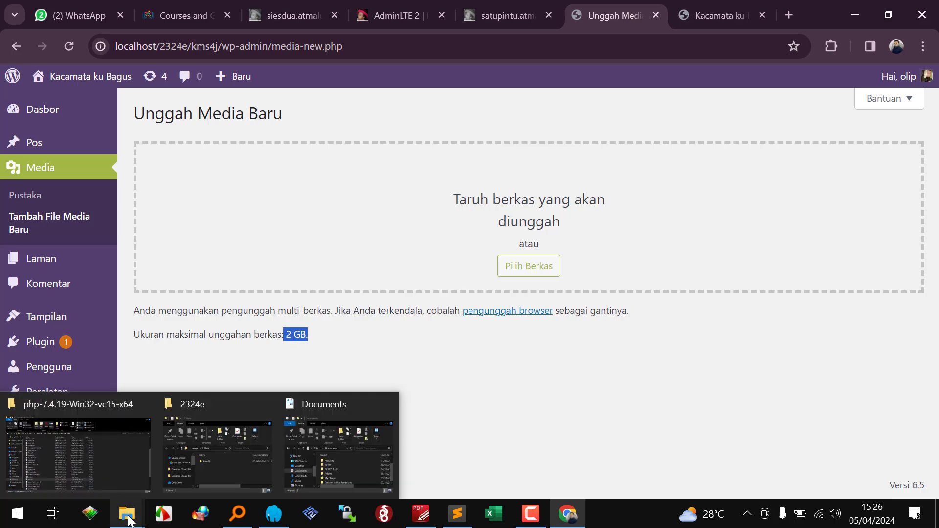
{"action": "left_click", "coordinate": [123, 476]}
{"action": "double_click", "coordinate": [191, 416]}
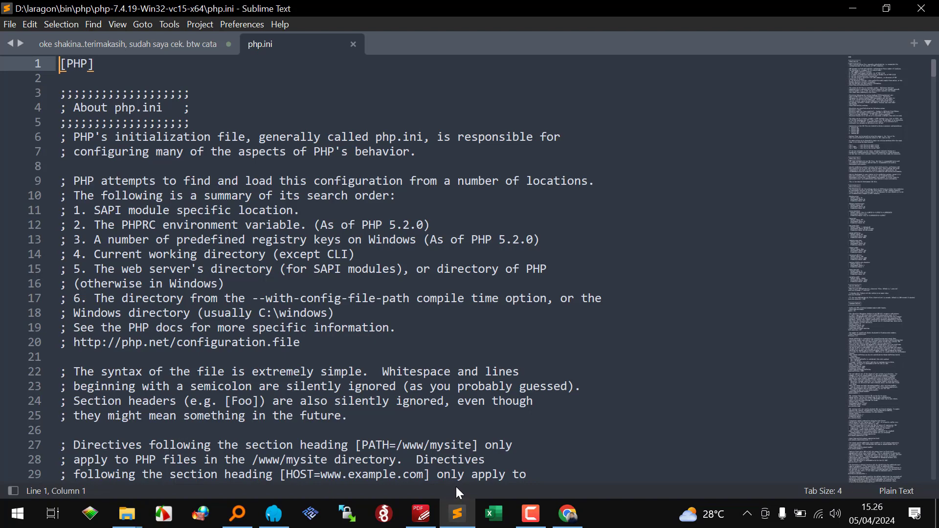
Step: Find the upload size directive in php.ini by searching for "upload_max"
{"action": "key", "text": "ctrl+f"}
{"action": "type", "text": "max_upl"}
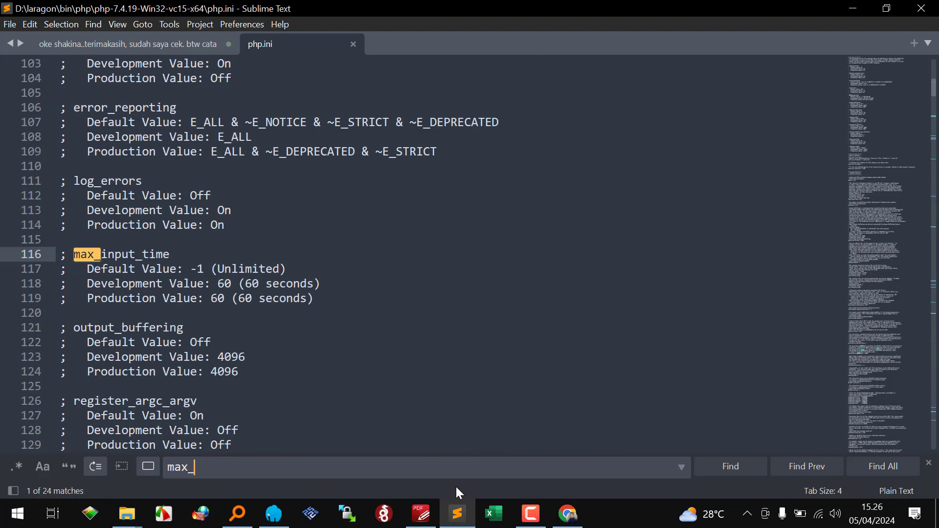
{"action": "key", "text": "BackSpace"}
{"action": "key", "text": "BackSpace"}
{"action": "key", "text": "BackSpace"}
{"action": "key", "text": "BackSpace"}
{"action": "key", "text": "BackSpace"}
{"action": "key", "text": "BackSpace"}
{"action": "key", "text": "BackSpace"}
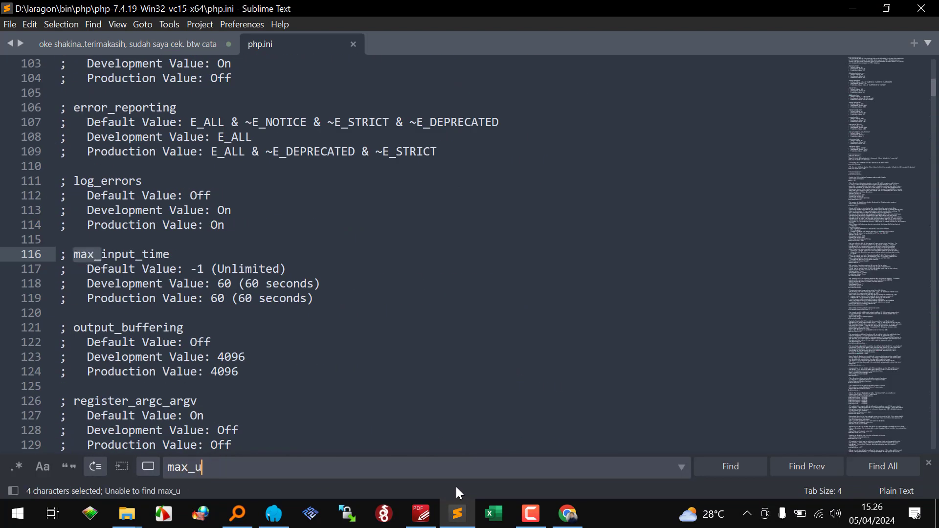
{"action": "type", "text": "upload"}
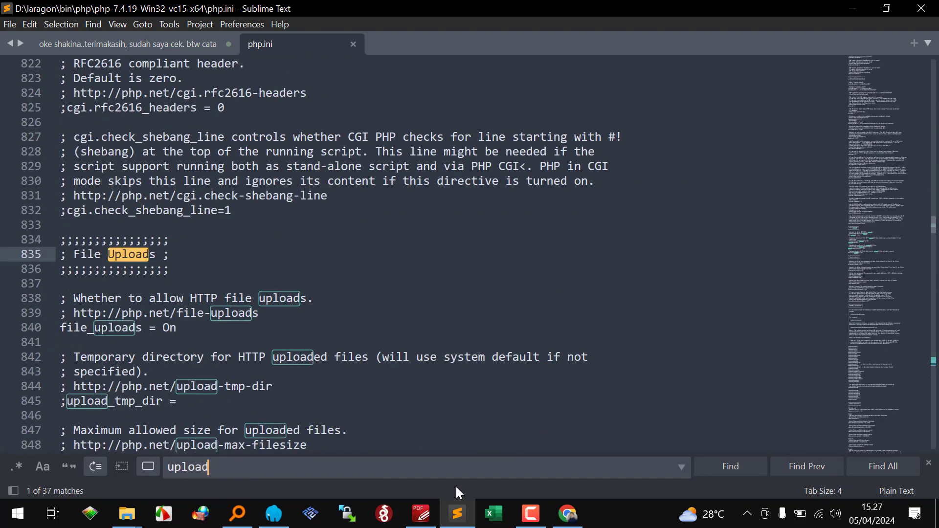
{"action": "key", "text": "Return"}
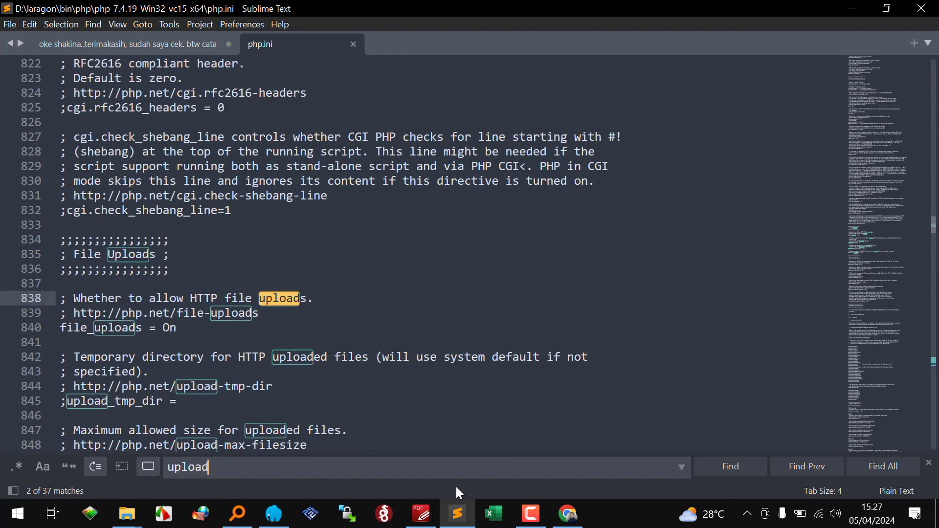
{"action": "type", "text": "_max"}
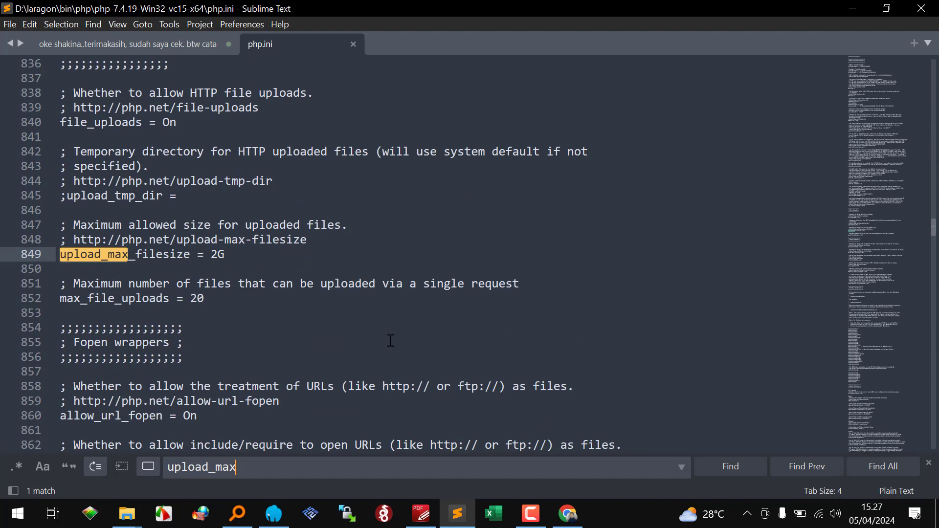
Step: Set upload_max_filesize to 2M in php.ini
{"action": "double_click", "coordinate": [228, 256]}
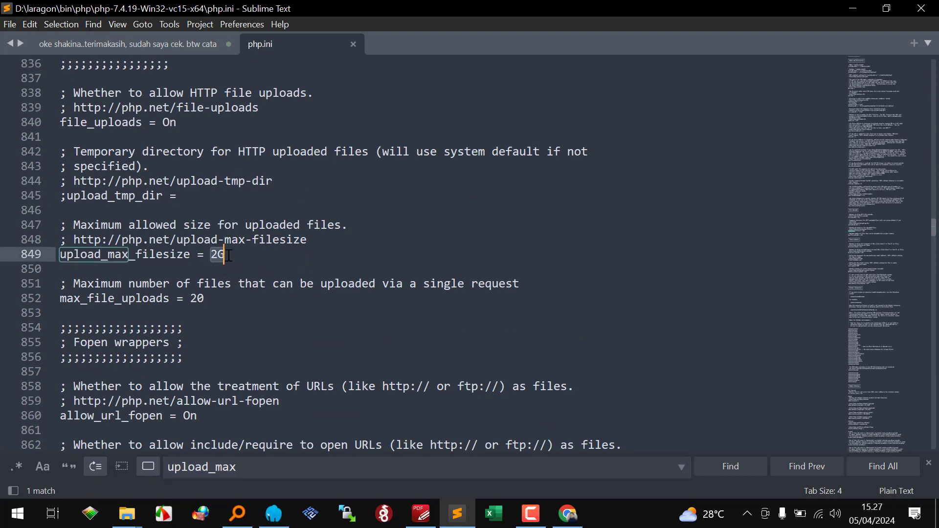
{"action": "left_click", "coordinate": [218, 256]}
{"action": "left_click_drag", "start_coordinate": [226, 257], "coordinate": [216, 256]}
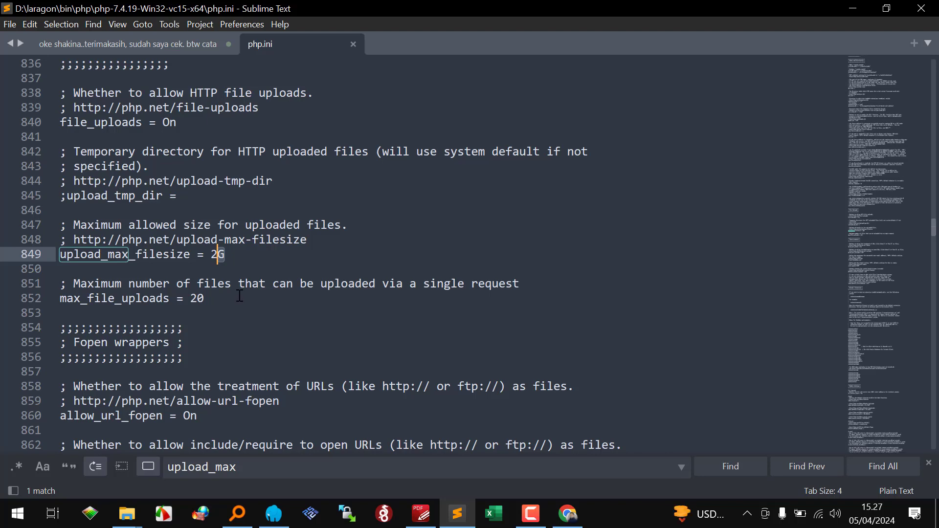
{"action": "type", "text": "M"}
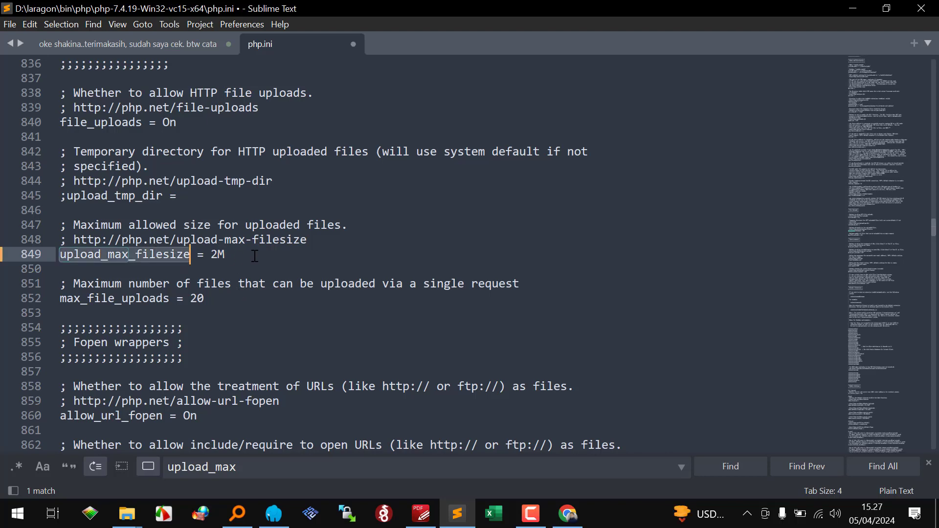
Step: Search php.ini for "2G" and set post_max_size to 2M
{"action": "key", "text": "ctrl+f"}
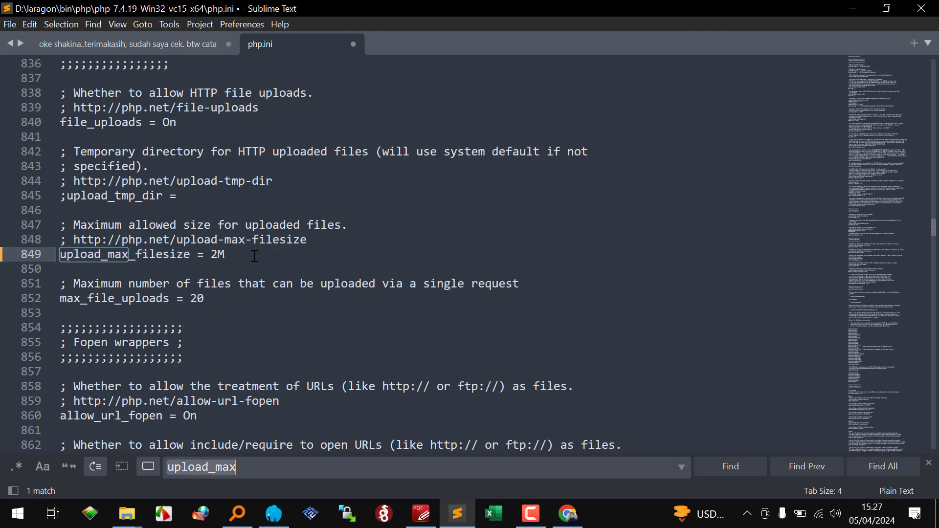
{"action": "type", "text": "2G"}
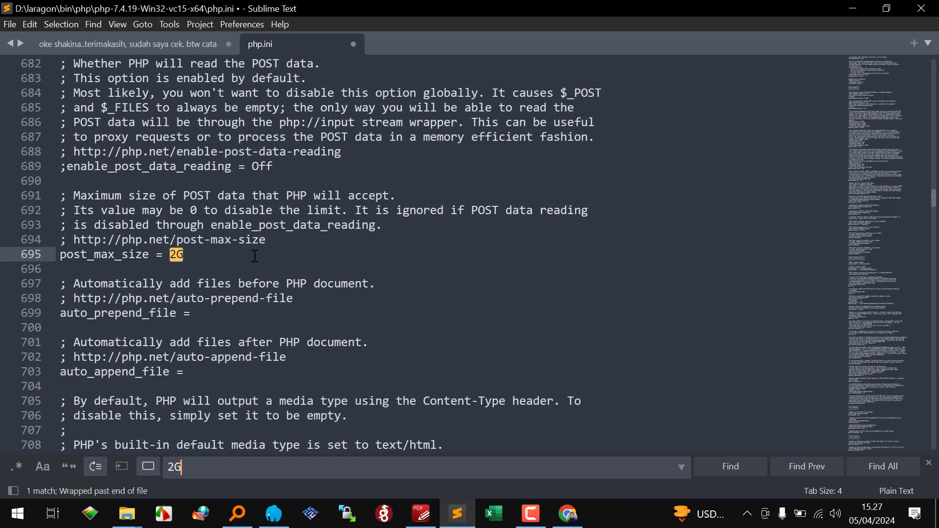
{"action": "left_click", "coordinate": [176, 255]}
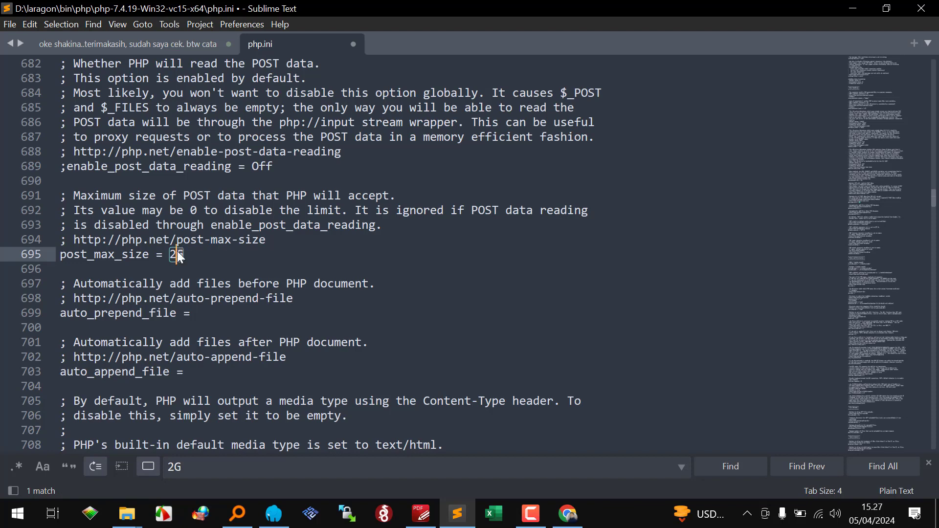
{"action": "key", "text": "Delete"}
{"action": "type", "text": "M"}
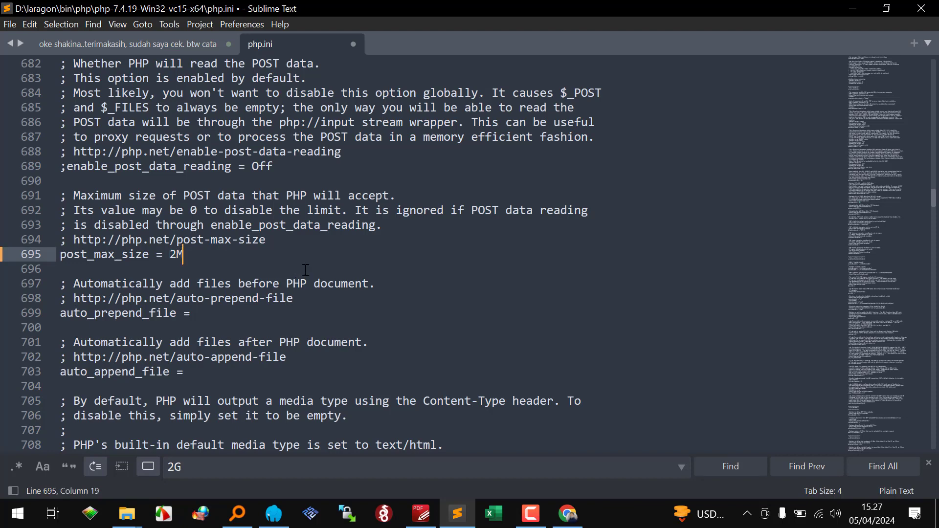
Step: Check php.ini for any further "2G" values and save the file
{"action": "key", "text": "ctrl+f"}
{"action": "key", "text": "Return"}
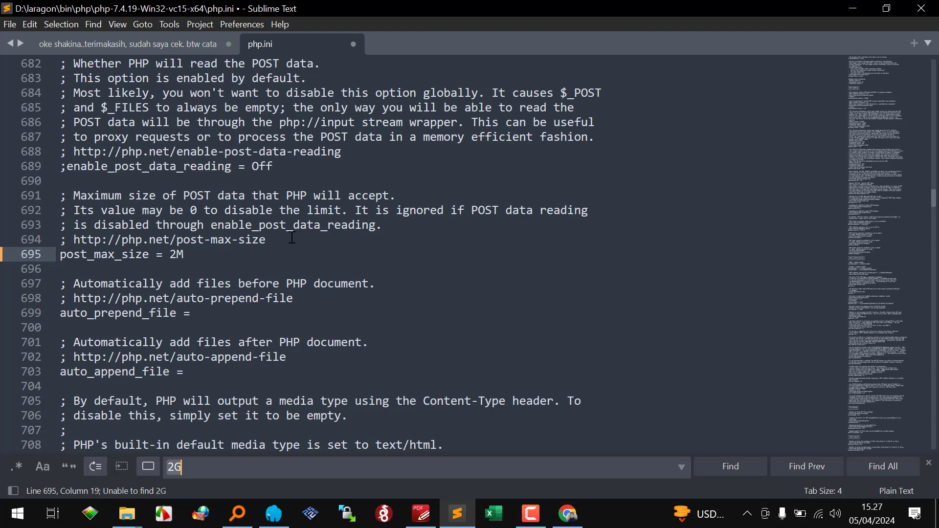
{"action": "left_click", "coordinate": [280, 247]}
{"action": "key", "text": "ctrl+s"}
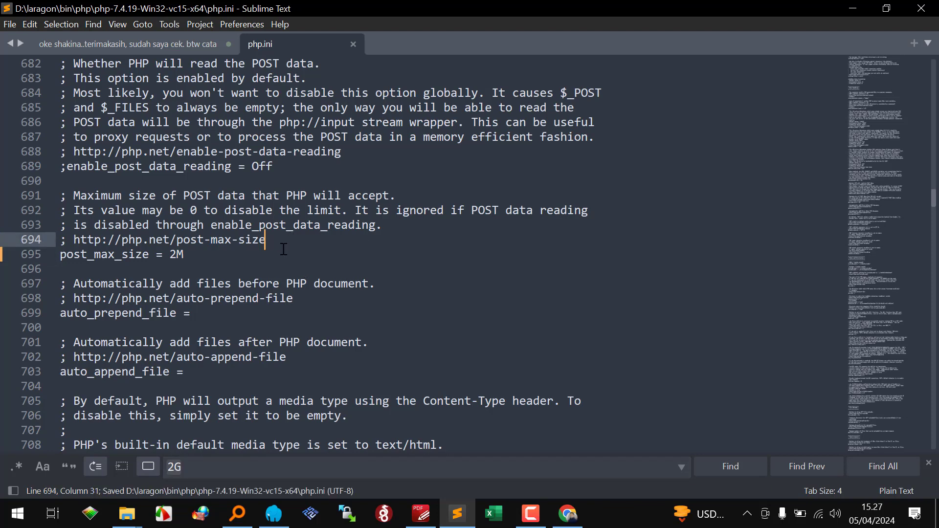
Step: Switch to Laragon, stop all services and start them again
{"action": "left_click", "coordinate": [274, 514]}
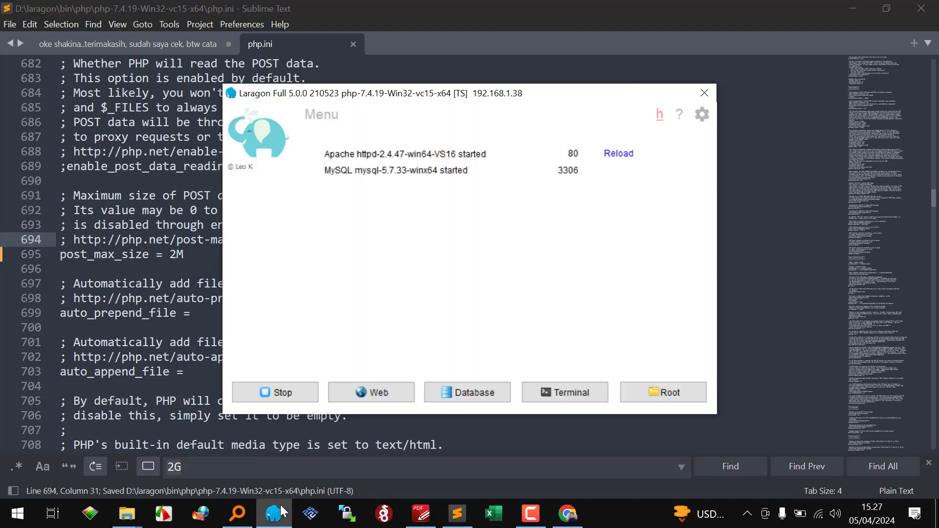
{"action": "left_click", "coordinate": [301, 393]}
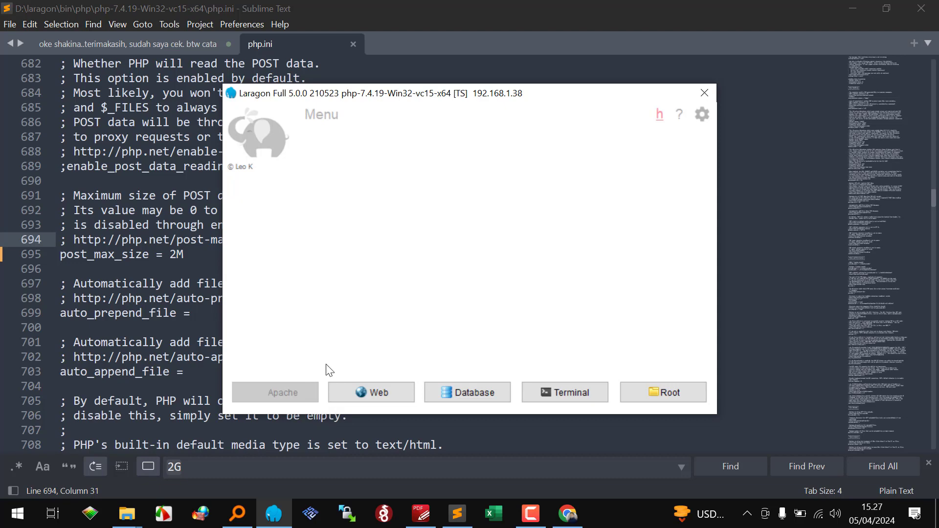
{"action": "left_click", "coordinate": [284, 393]}
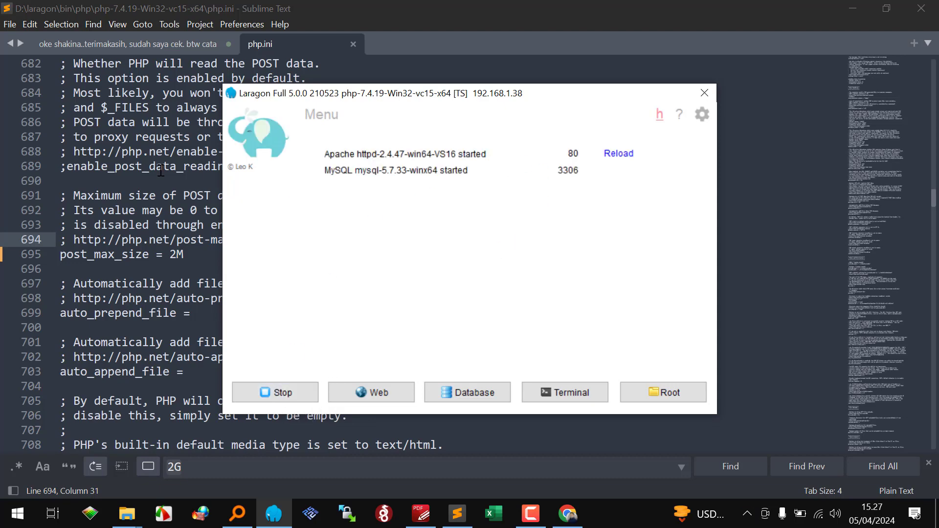
Step: Return to the browser, reload the WordPress new media page and highlight the maximum upload file size
{"action": "left_click", "coordinate": [569, 518]}
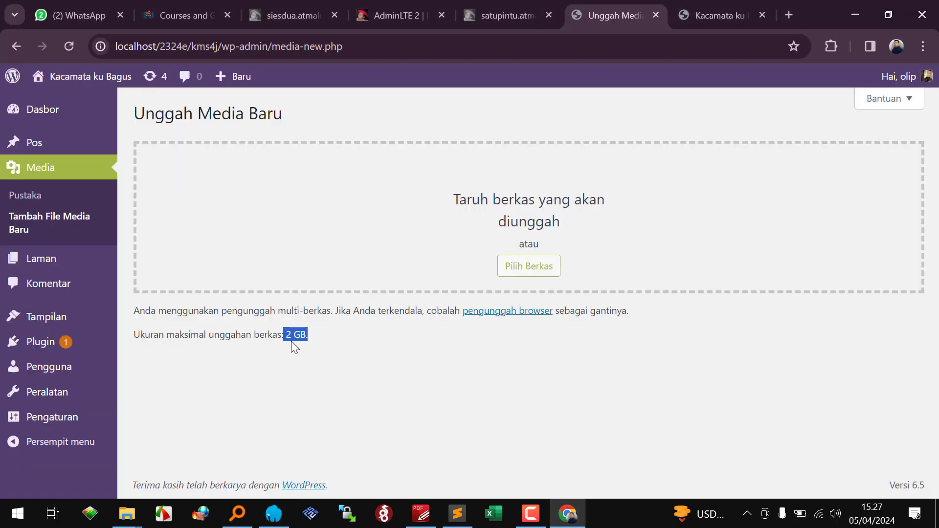
{"action": "left_click", "coordinate": [80, 218]}
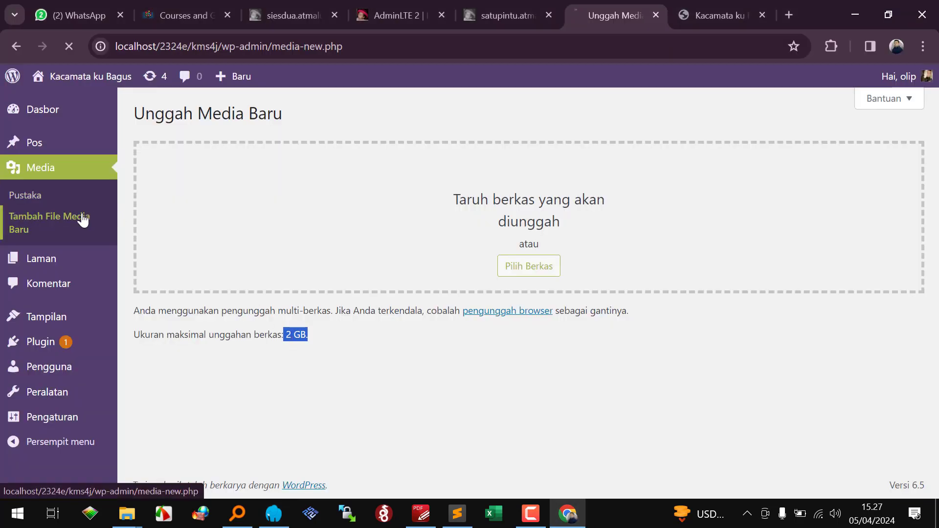
{"action": "left_click_drag", "start_coordinate": [286, 335], "coordinate": [344, 336]}
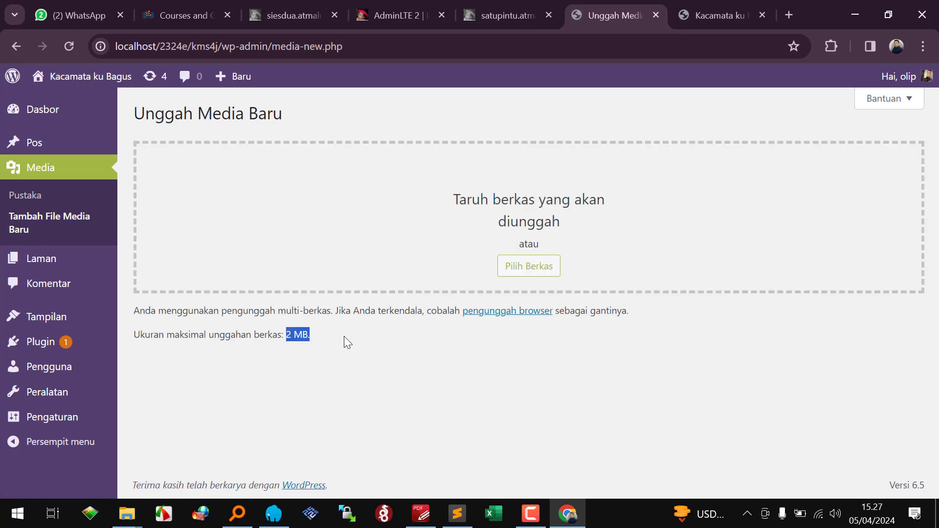
Step: Switch to php.ini in Sublime Text, highlight post_max_size, then search for "upload_max" and highlight the upload_max_filesize value
{"action": "left_click", "coordinate": [457, 514]}
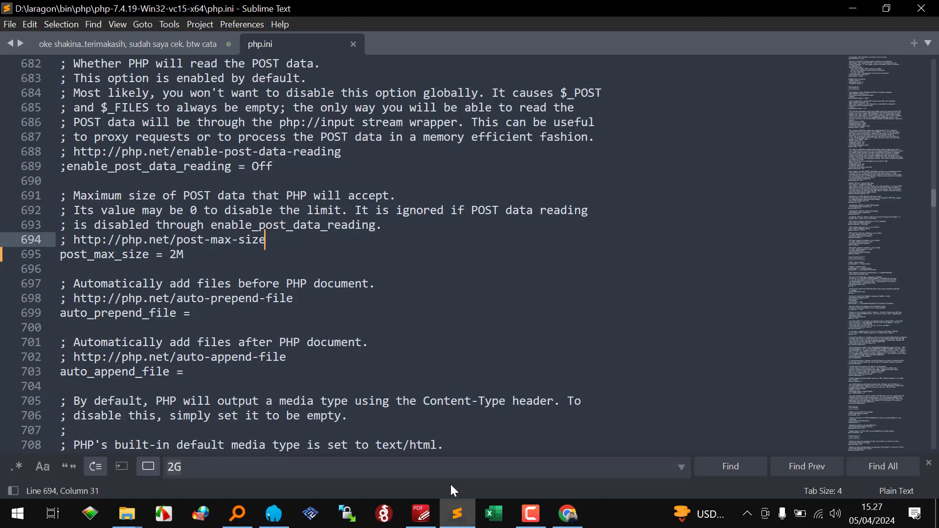
{"action": "double_click", "coordinate": [122, 257]}
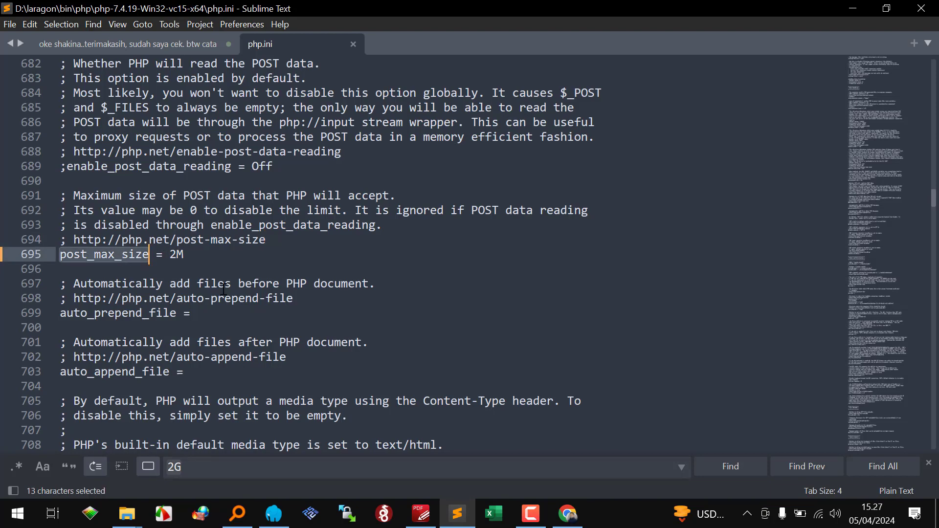
{"action": "key", "text": "ctrl+f"}
{"action": "type", "text": "u"}
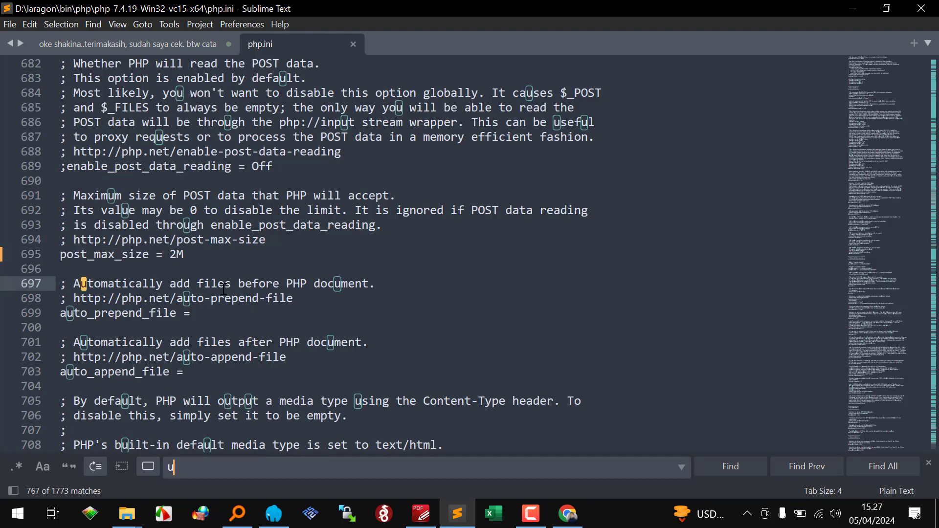
{"action": "type", "text": "pload_max"}
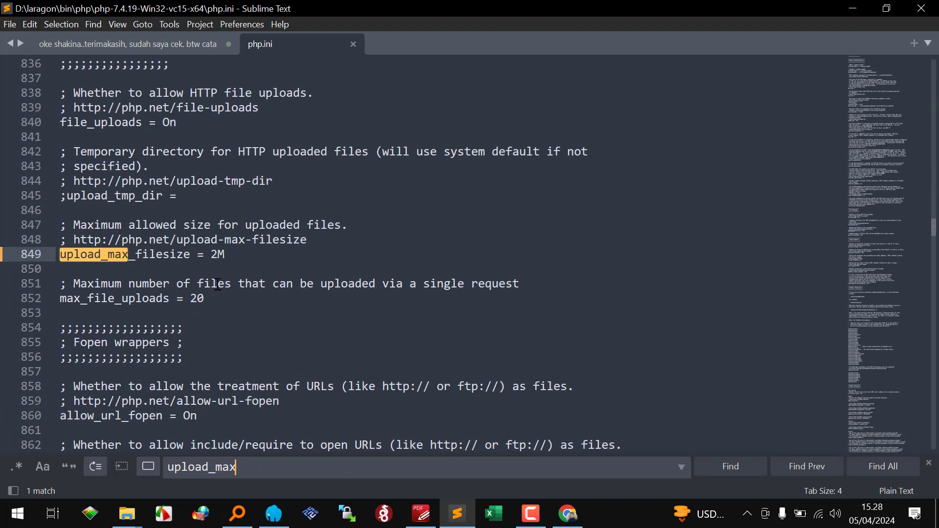
{"action": "double_click", "coordinate": [218, 254]}
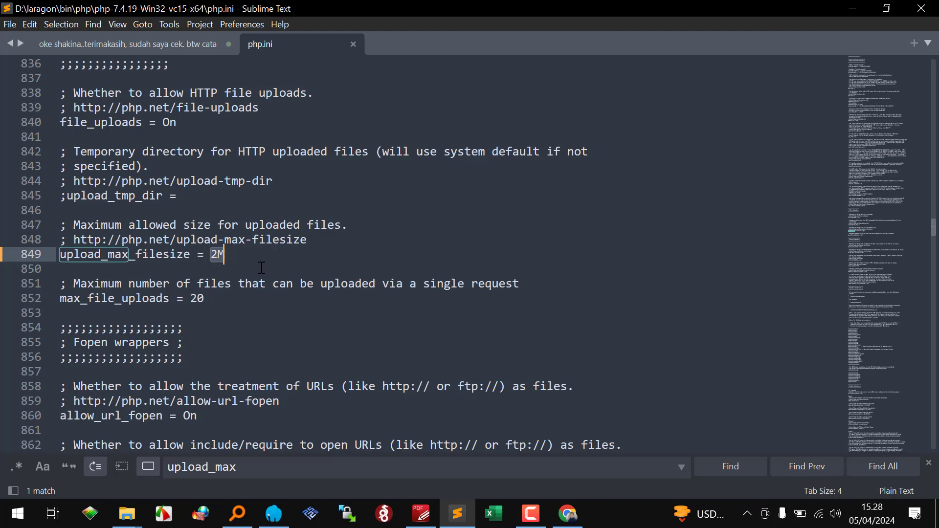
Step: Open the WordPress media library in the browser, then switch to Everything and search for "mp3"
{"action": "left_click", "coordinate": [567, 514]}
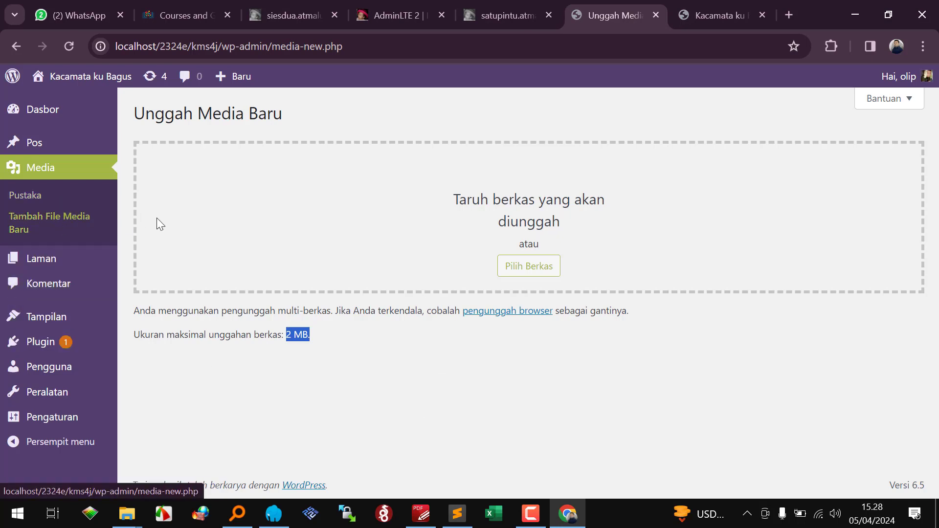
{"action": "left_click", "coordinate": [17, 195]}
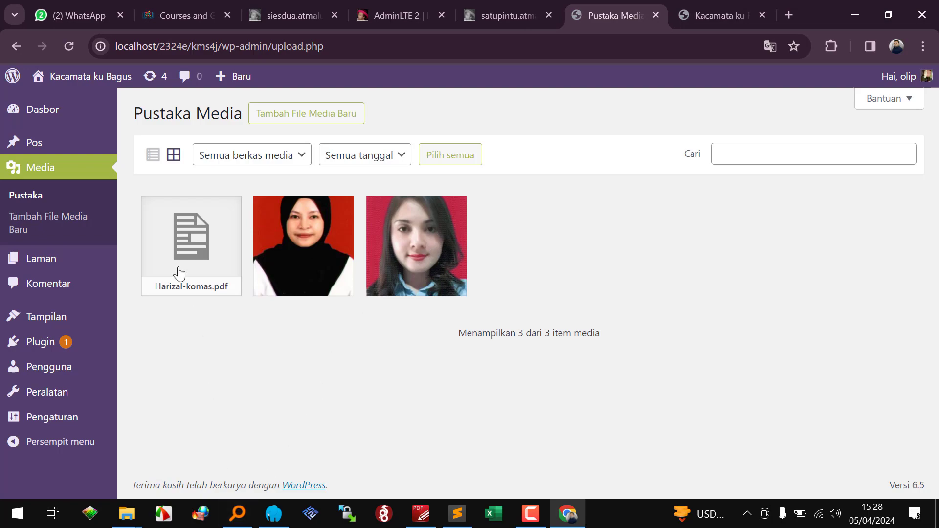
{"action": "left_click", "coordinate": [237, 514]}
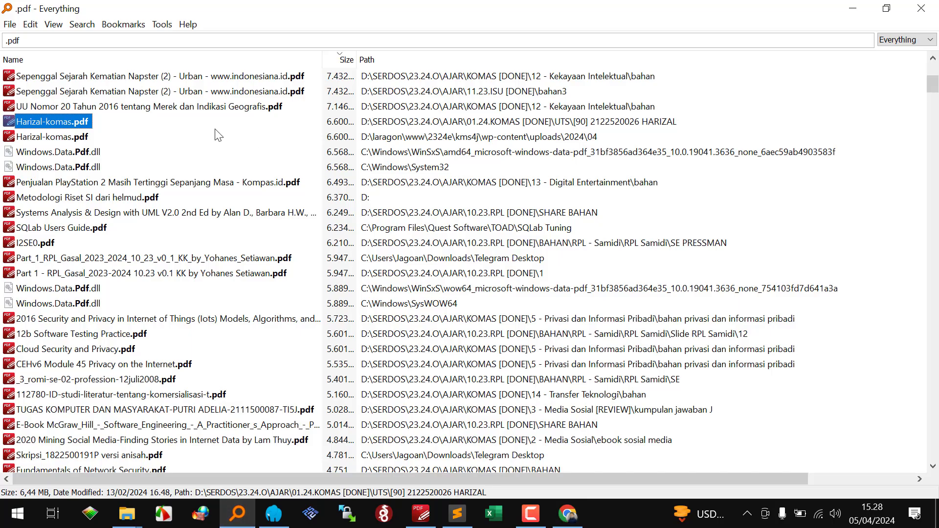
{"action": "left_click", "coordinate": [118, 43]}
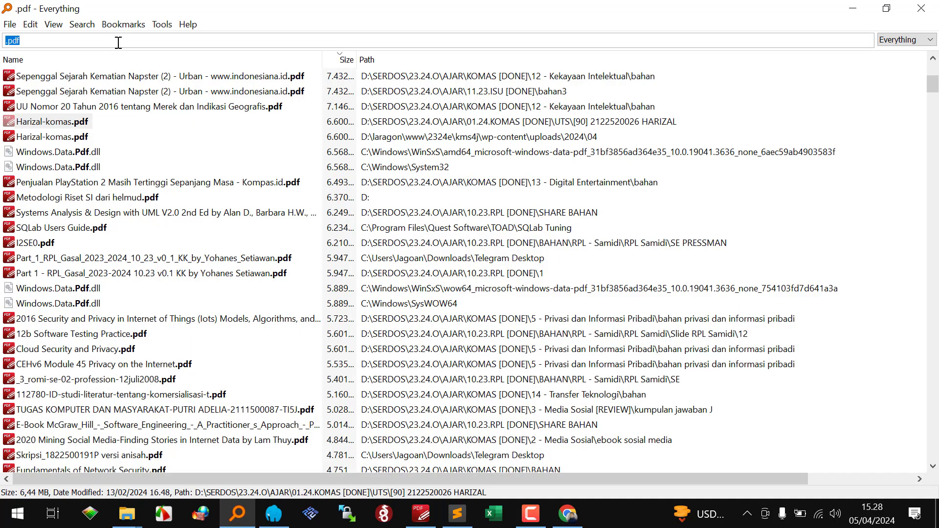
{"action": "type", "text": "mp3"}
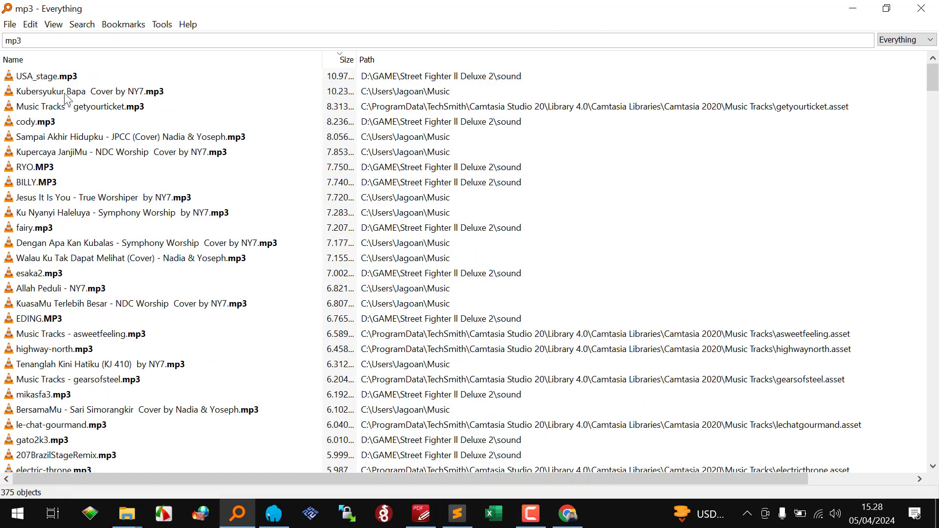
Step: Try to upload "Kubersyukur Bapa Cover by NY7.mp3" from Everything to the media library, and check its file size in Everything
{"action": "left_click_drag", "start_coordinate": [67, 98], "coordinate": [494, 250]}
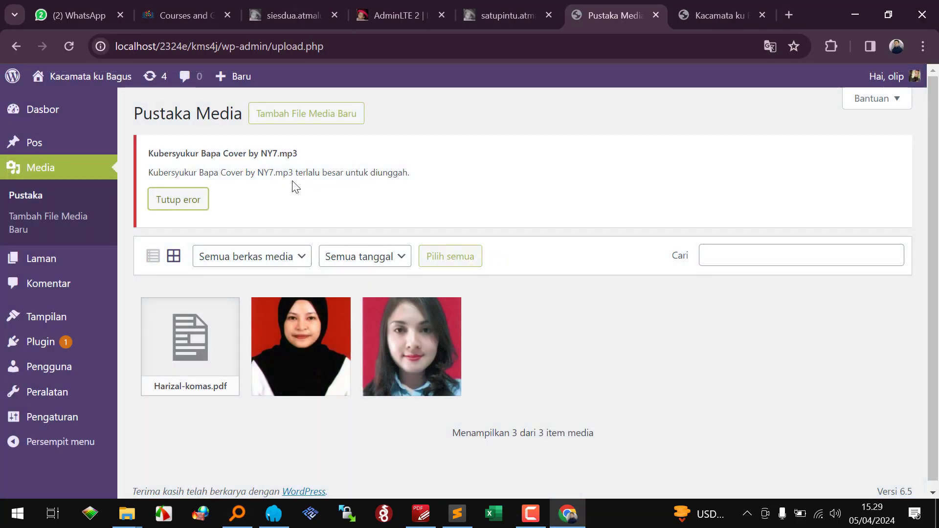
{"action": "left_click", "coordinate": [239, 515]}
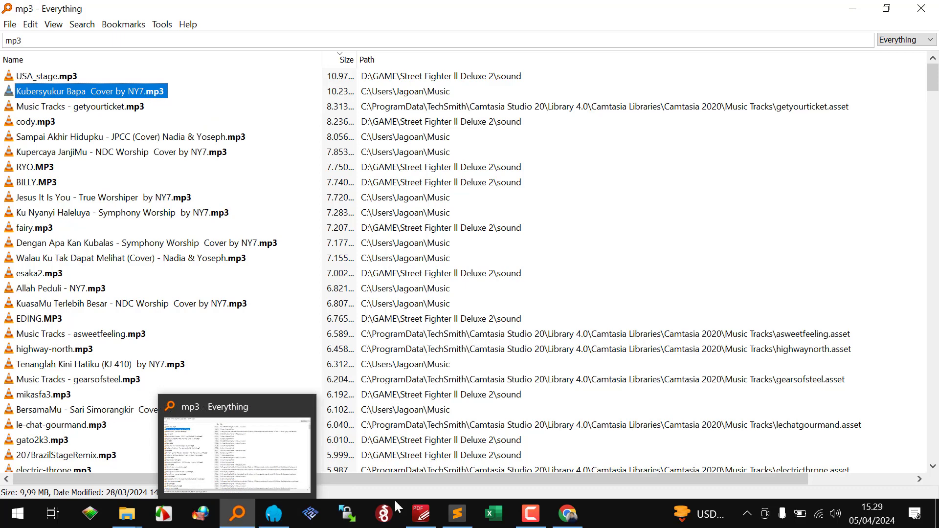
Step: Switch to php.ini in Sublime Text and set upload_max_filesize to 15M
{"action": "left_click", "coordinate": [457, 513]}
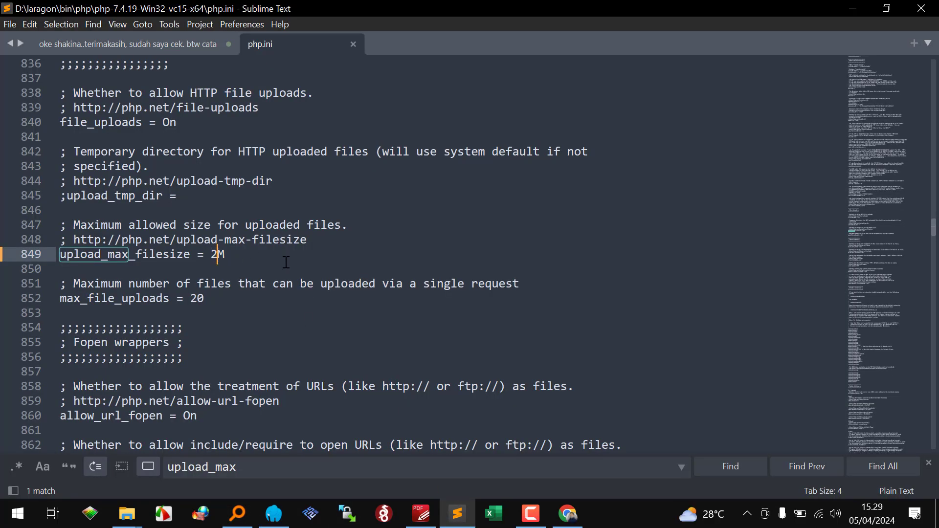
{"action": "key", "text": "shift+Left"}
{"action": "type", "text": "15"}
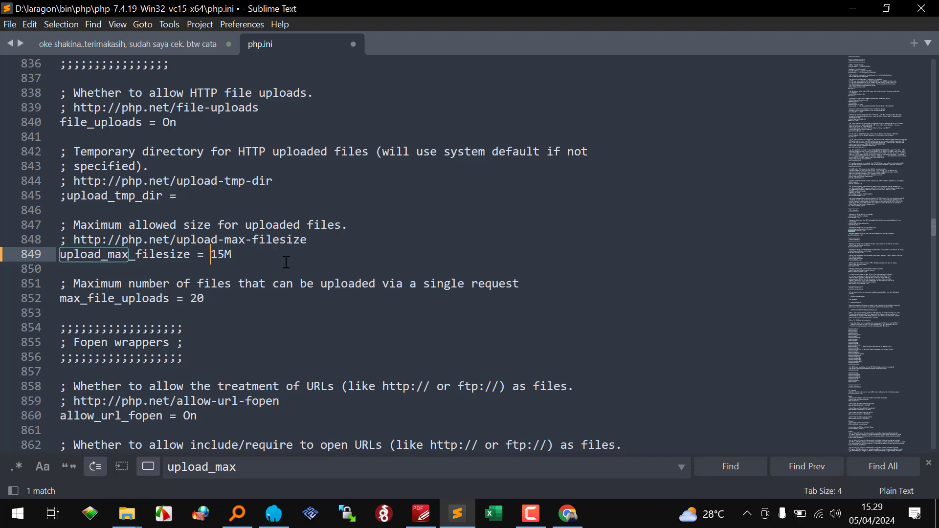
Step: Search php.ini for "2M", set post_max_size to 15M and save the file
{"action": "key", "text": "ctrl+f"}
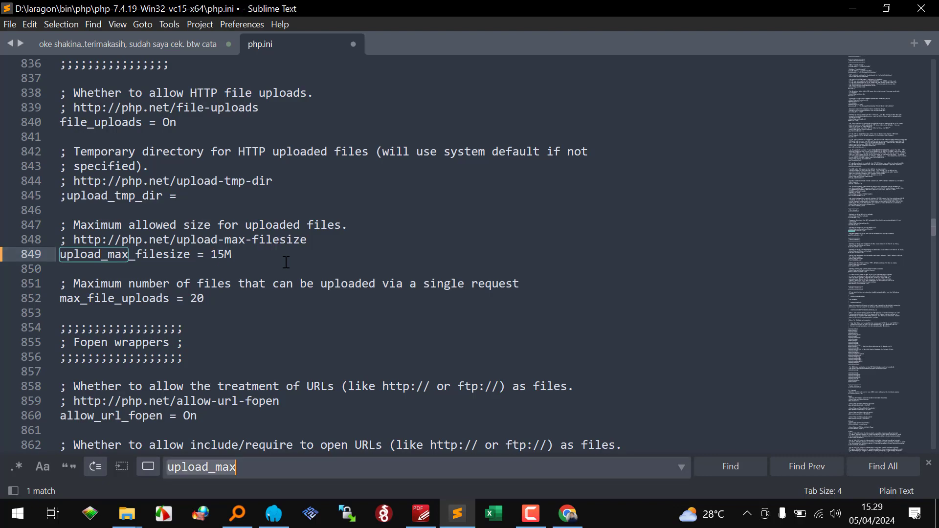
{"action": "type", "text": "2M"}
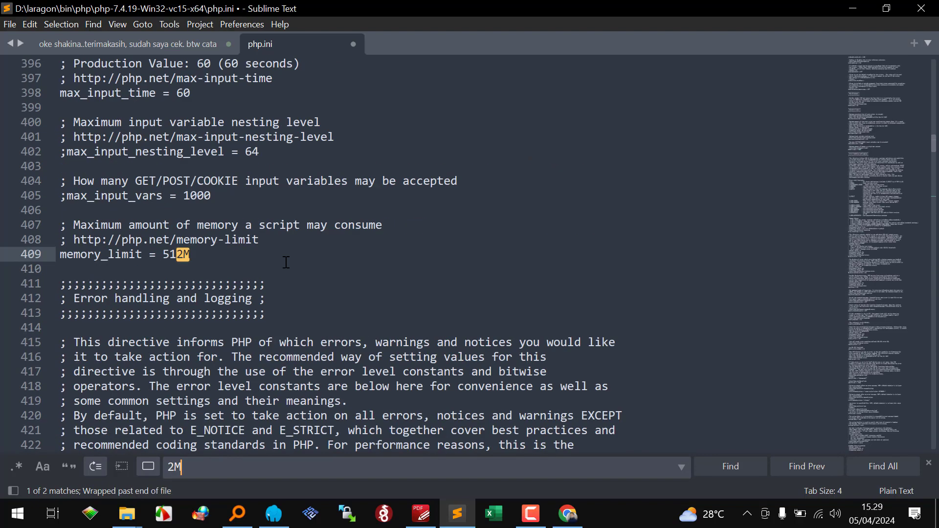
{"action": "key", "text": "Return"}
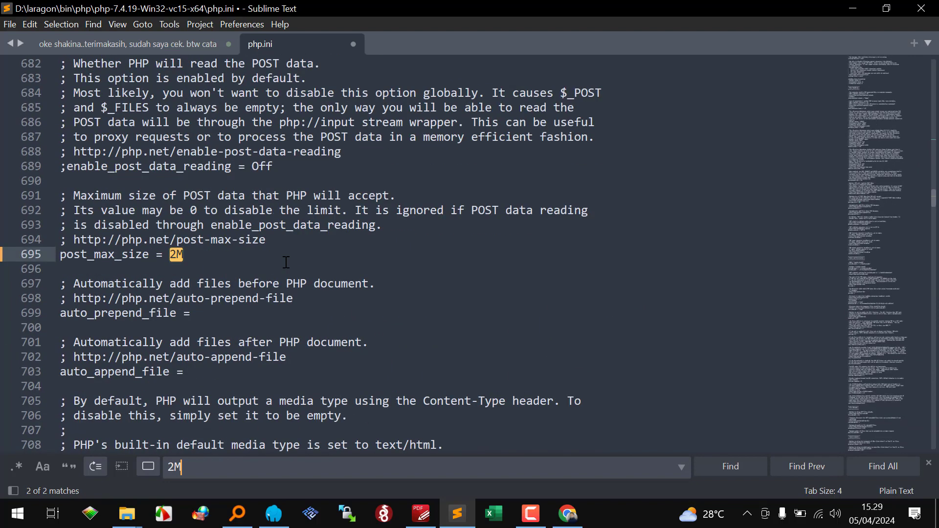
{"action": "left_click", "coordinate": [186, 254]}
{"action": "key", "text": "BackSpace"}
{"action": "type", "text": "15"}
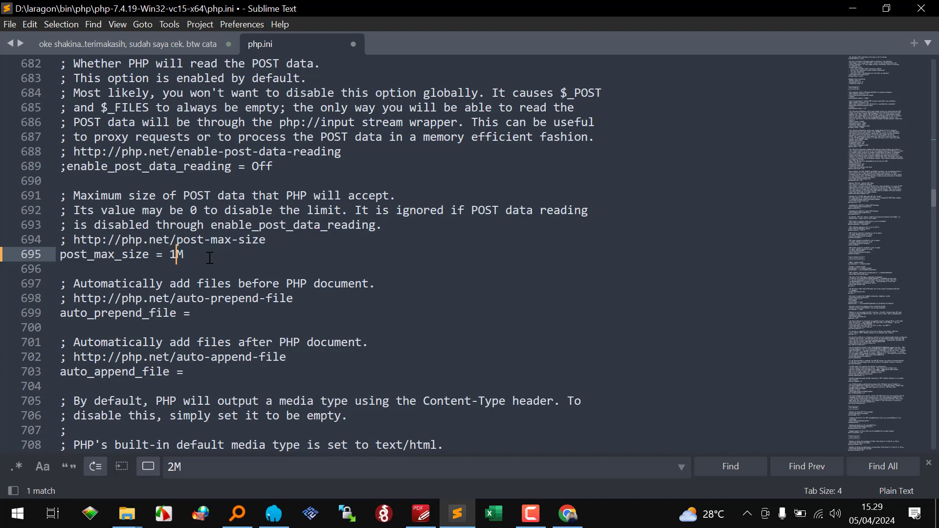
{"action": "key", "text": "ctrl+s"}
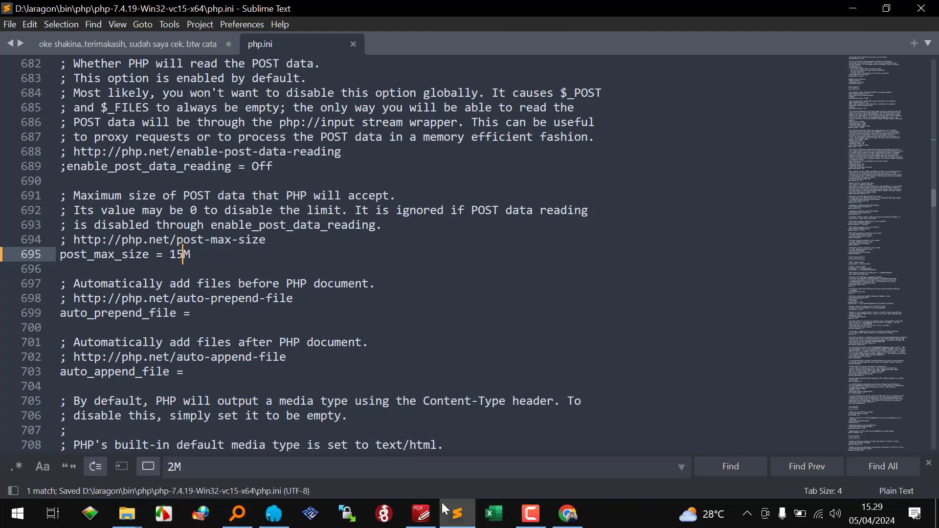
Step: Switch to Laragon, stop all services and start them again
{"action": "left_click", "coordinate": [270, 514]}
{"action": "left_click", "coordinate": [294, 393]}
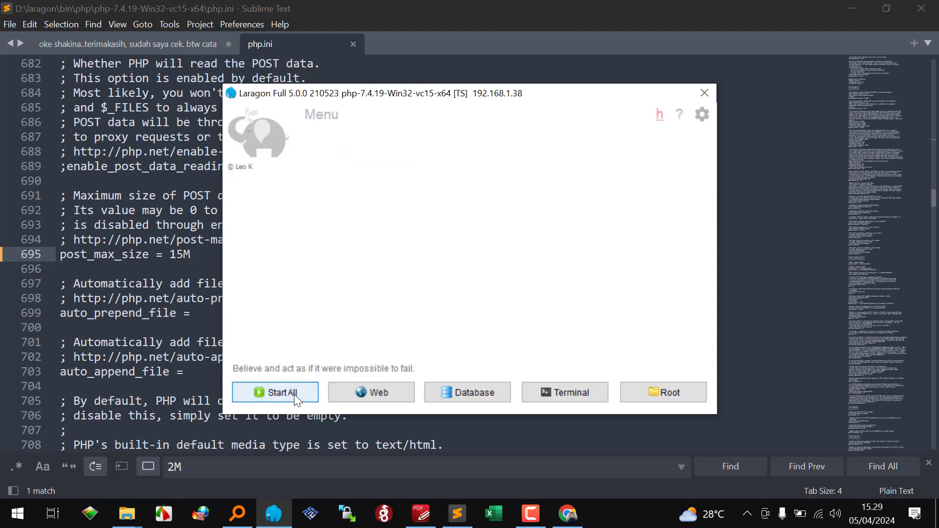
{"action": "left_click", "coordinate": [294, 395]}
Step: Reload the media library in the browser and upload "Kubersyukur Bapa Cover by NY7.mp3" to it from Everything
{"action": "left_click", "coordinate": [566, 515]}
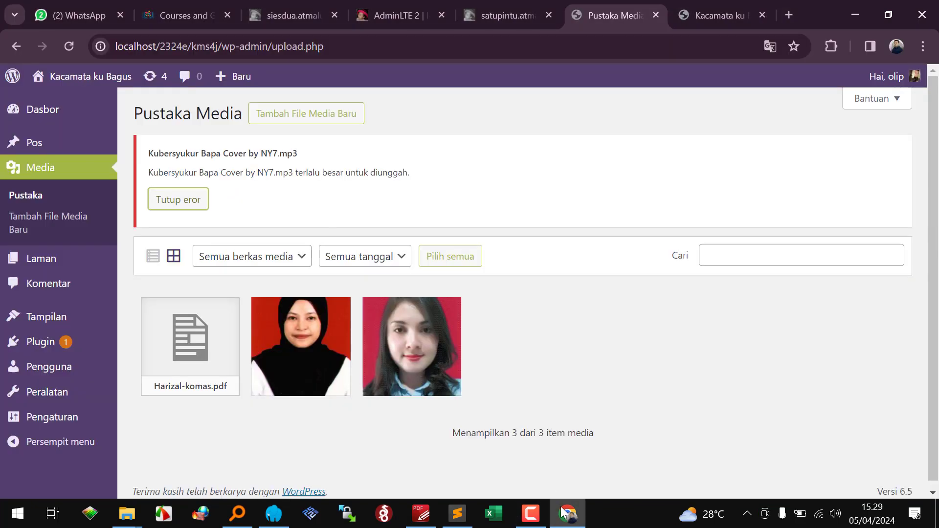
{"action": "left_click", "coordinate": [70, 45]}
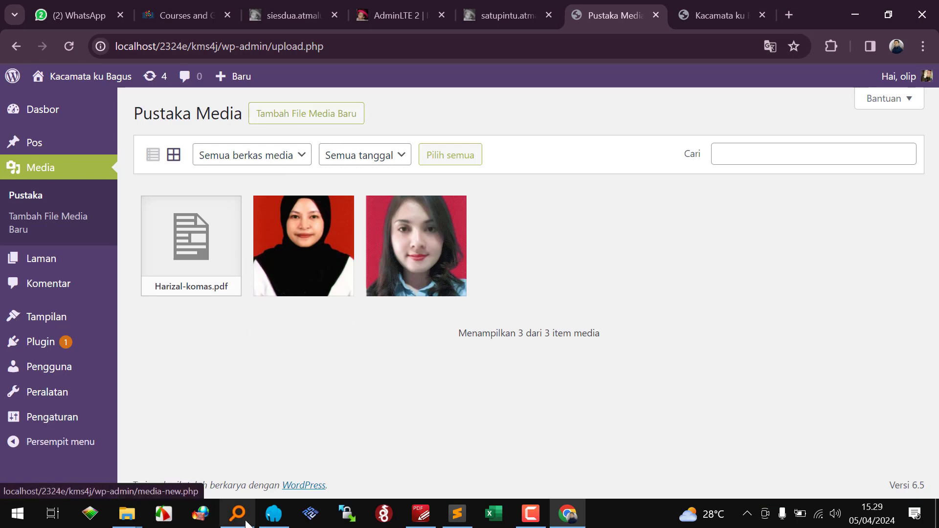
{"action": "key", "text": "alt+Tab"}
{"action": "left_click_drag", "start_coordinate": [81, 90], "coordinate": [478, 216]}
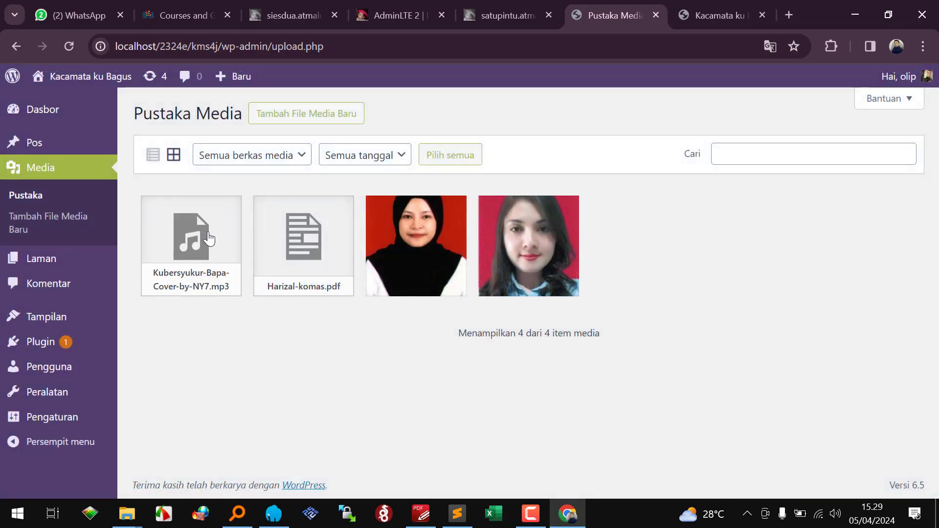
Step: View the uploaded mp3's attachment details, highlight its file URL and close the details
{"action": "left_click", "coordinate": [209, 238]}
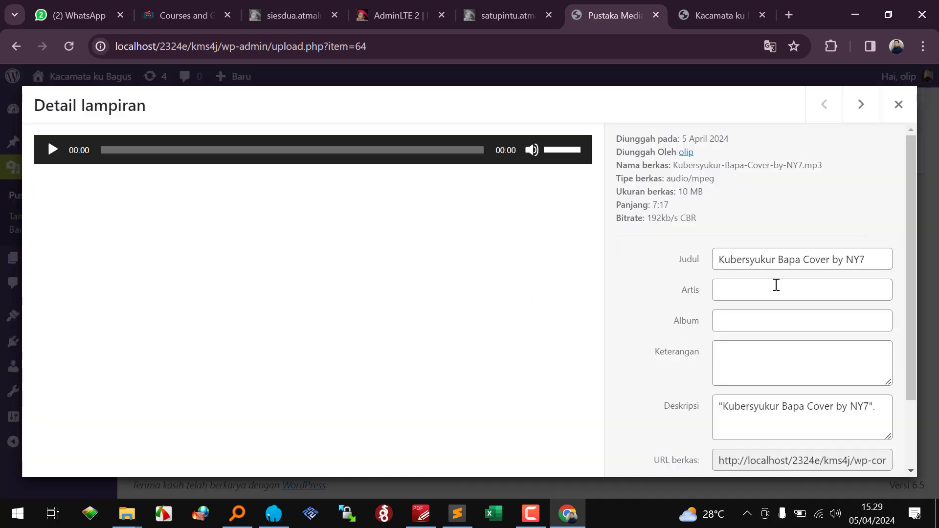
{"action": "scroll", "coordinate": [798, 288], "scroll_direction": "down", "scroll_amount": 2}
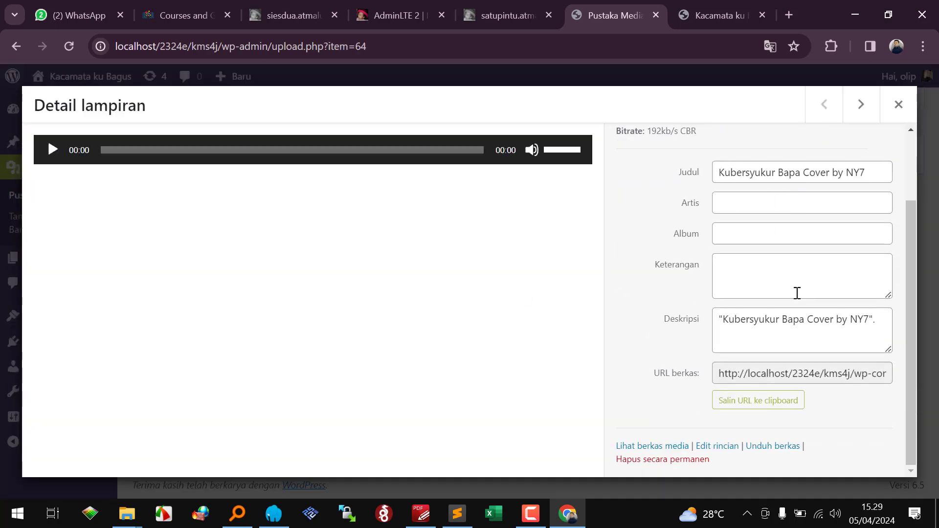
{"action": "left_click", "coordinate": [739, 374]}
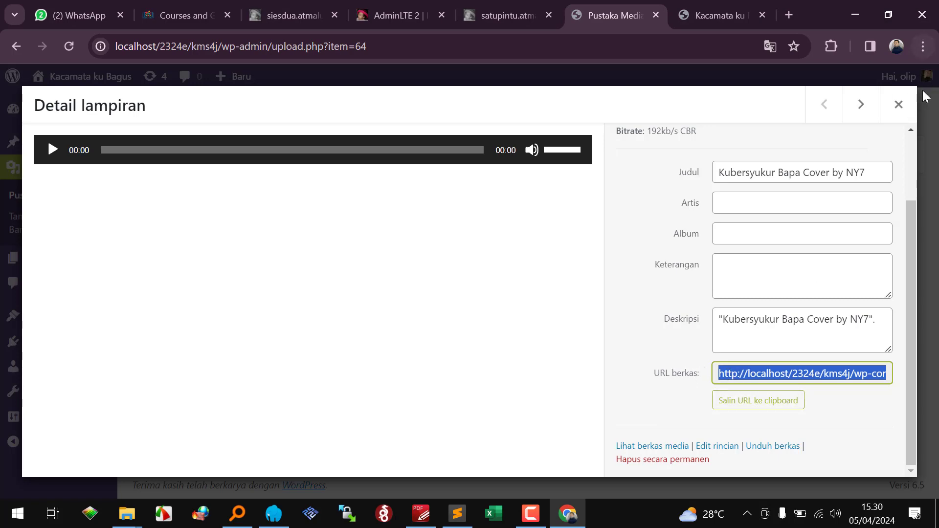
{"action": "left_click", "coordinate": [888, 102]}
Step: Switch to the site's front end, view the Tentang page and open it for editing
{"action": "left_click", "coordinate": [708, 8]}
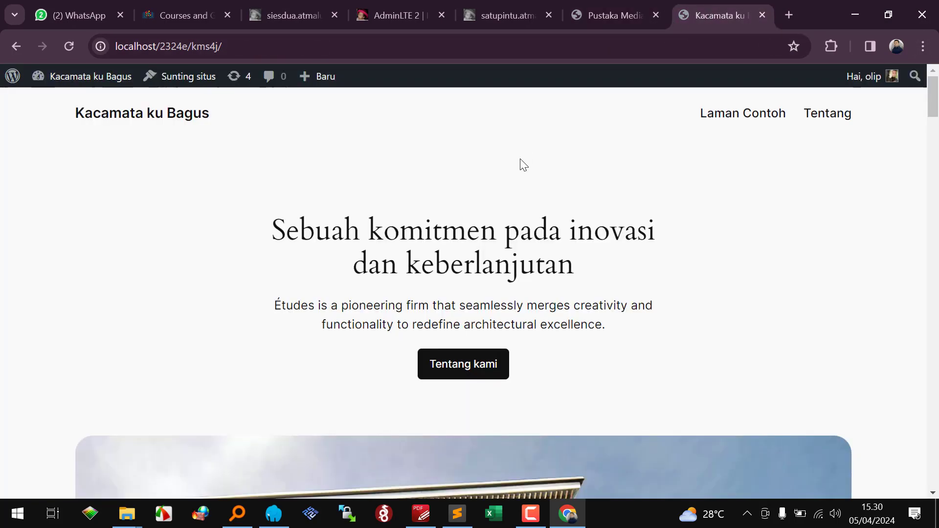
{"action": "scroll", "coordinate": [430, 195], "scroll_direction": "down", "scroll_amount": 6}
{"action": "scroll", "coordinate": [478, 182], "scroll_direction": "up", "scroll_amount": 6}
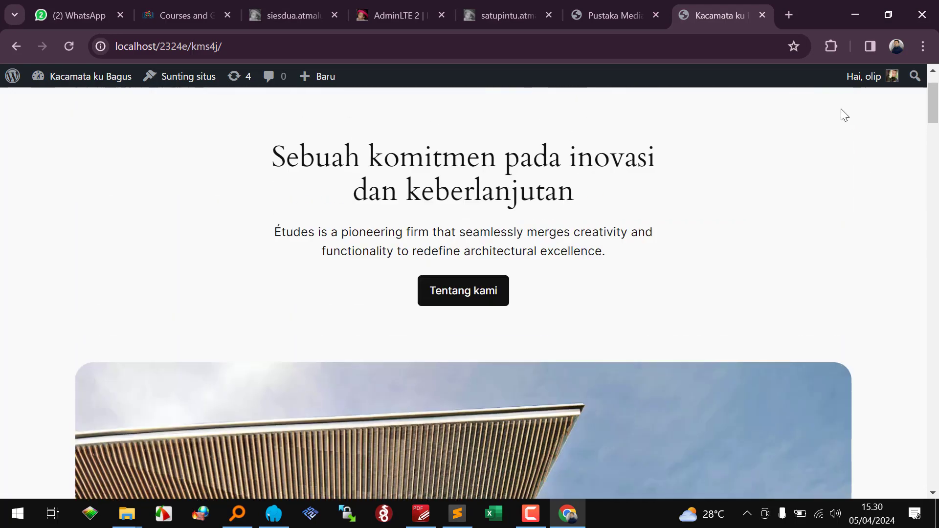
{"action": "left_click", "coordinate": [836, 117]}
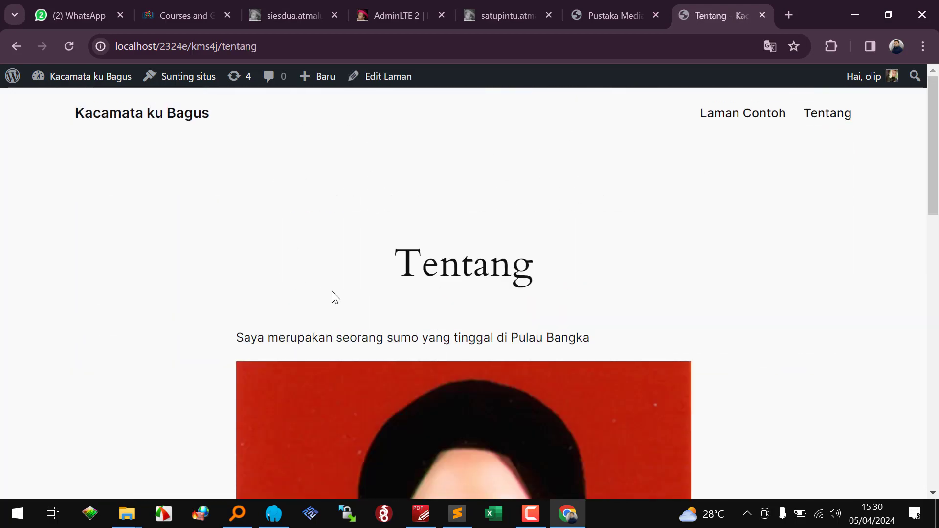
{"action": "scroll", "coordinate": [362, 293], "scroll_direction": "down", "scroll_amount": 4}
{"action": "scroll", "coordinate": [365, 295], "scroll_direction": "down", "scroll_amount": 2}
{"action": "left_click", "coordinate": [388, 78]}
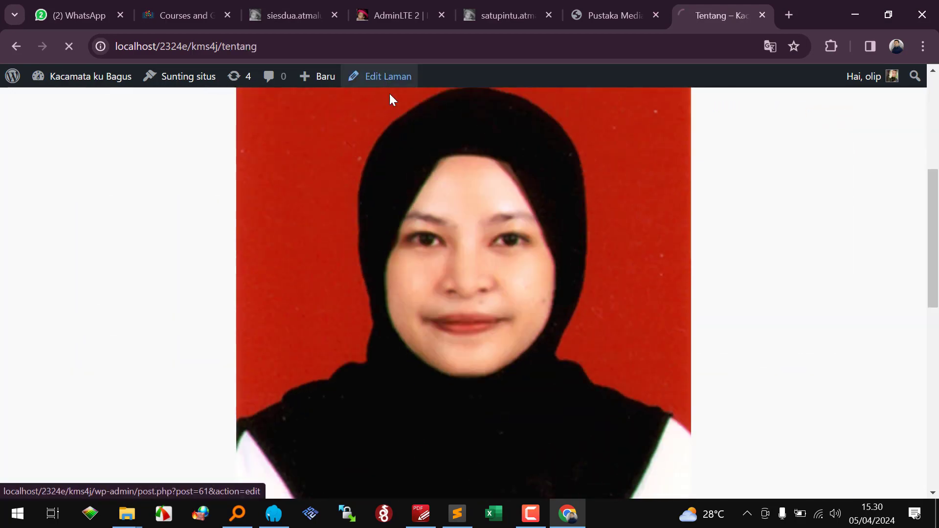
Step: Search the blocks for "mp3" and then "audio", and add an Audio block below the image at the end of the page
{"action": "scroll", "coordinate": [368, 263], "scroll_direction": "down", "scroll_amount": 10}
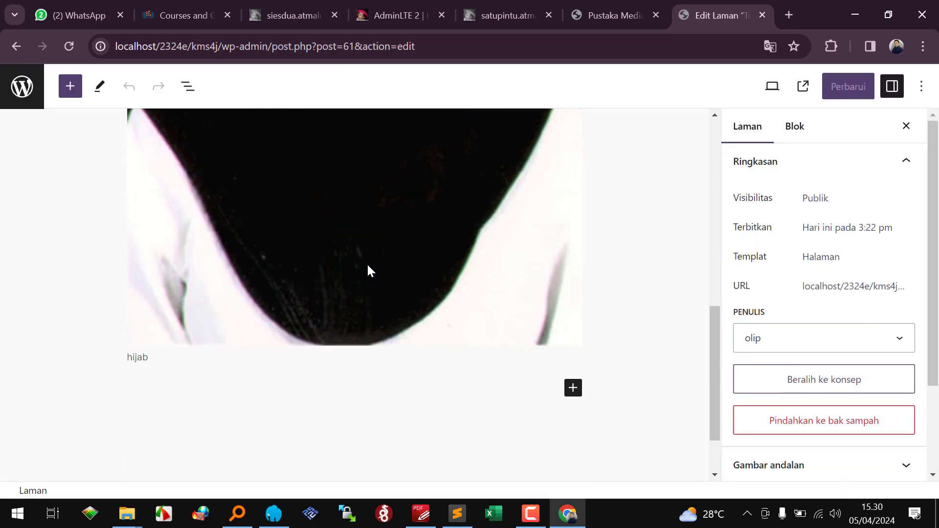
{"action": "left_click", "coordinate": [574, 313]}
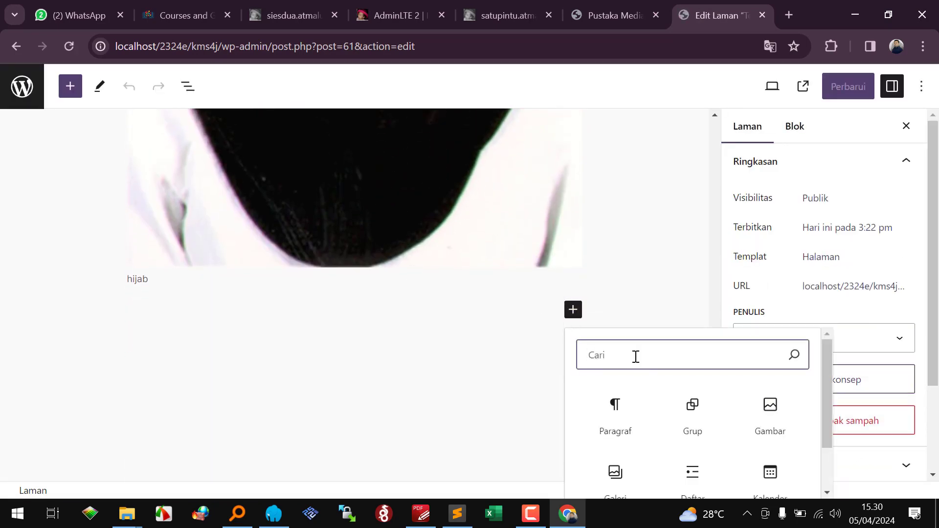
{"action": "type", "text": "mp3"}
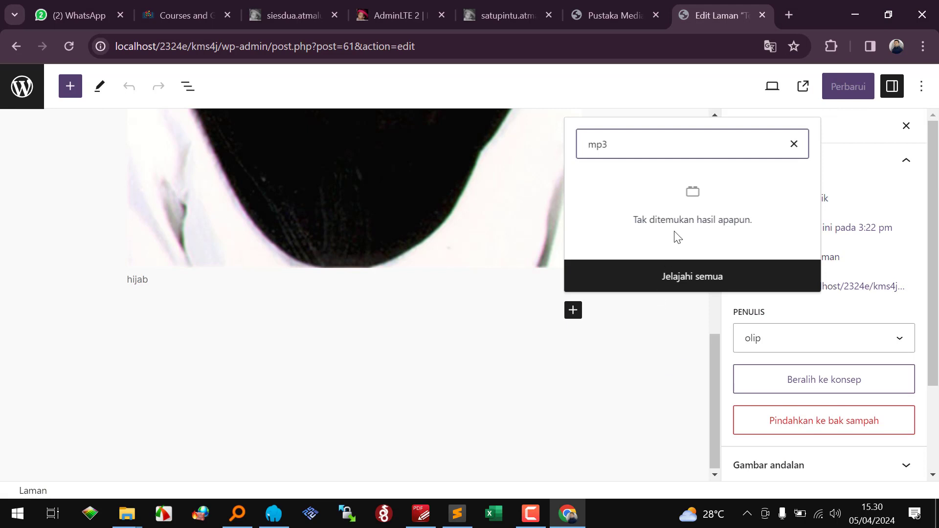
{"action": "key", "text": "BackSpace"}
{"action": "key", "text": "BackSpace"}
{"action": "key", "text": "BackSpace"}
{"action": "type", "text": "audio"}
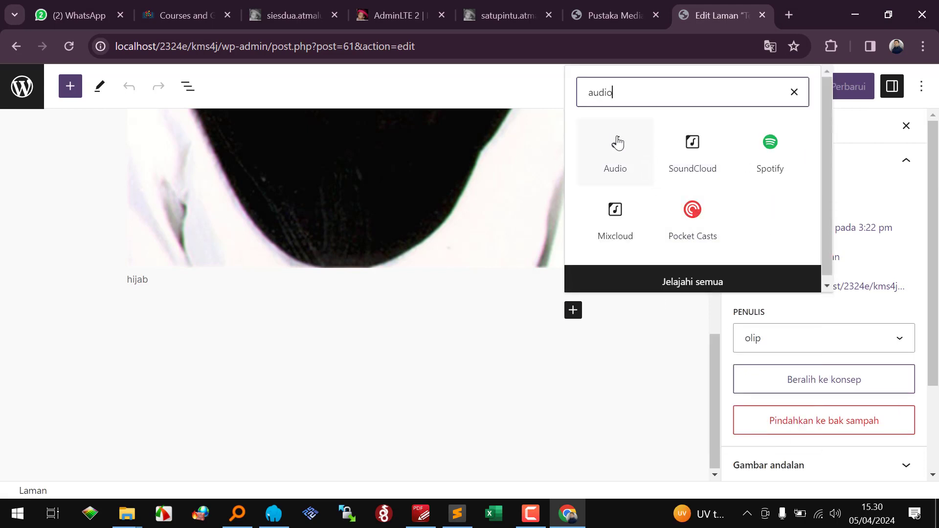
{"action": "left_click", "coordinate": [615, 143]}
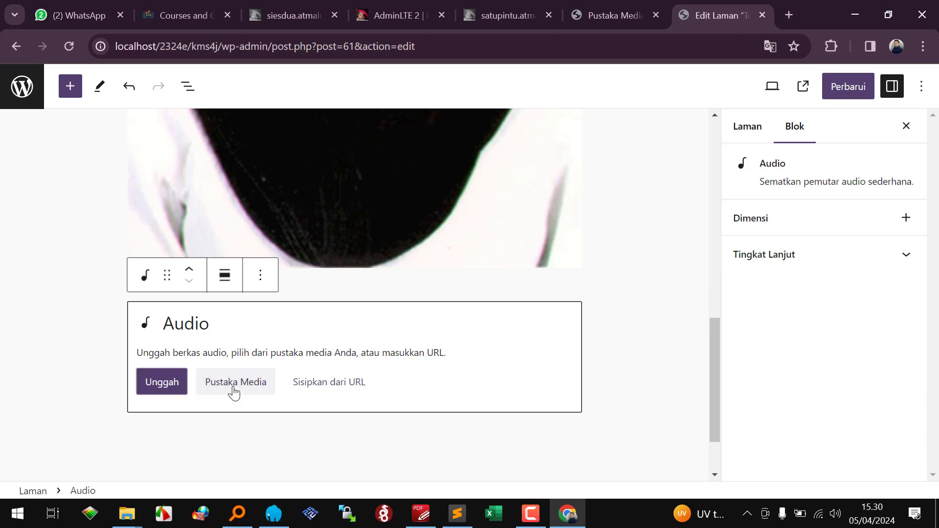
Step: Fill the Audio block with Kubersyukur-Bapa-Cover-by-NY7.mp3 from the media library and briefly test its playback
{"action": "left_click", "coordinate": [234, 387]}
{"action": "left_click", "coordinate": [88, 247]}
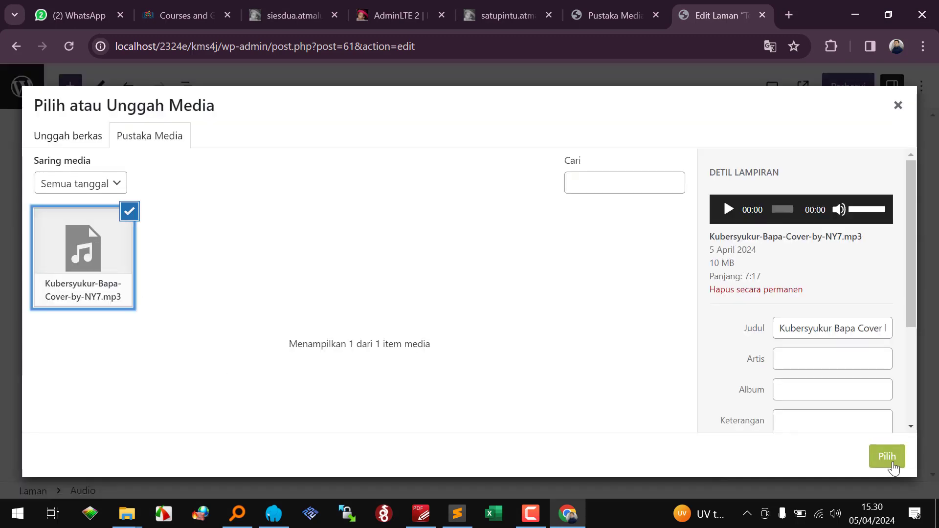
{"action": "left_click", "coordinate": [889, 461]}
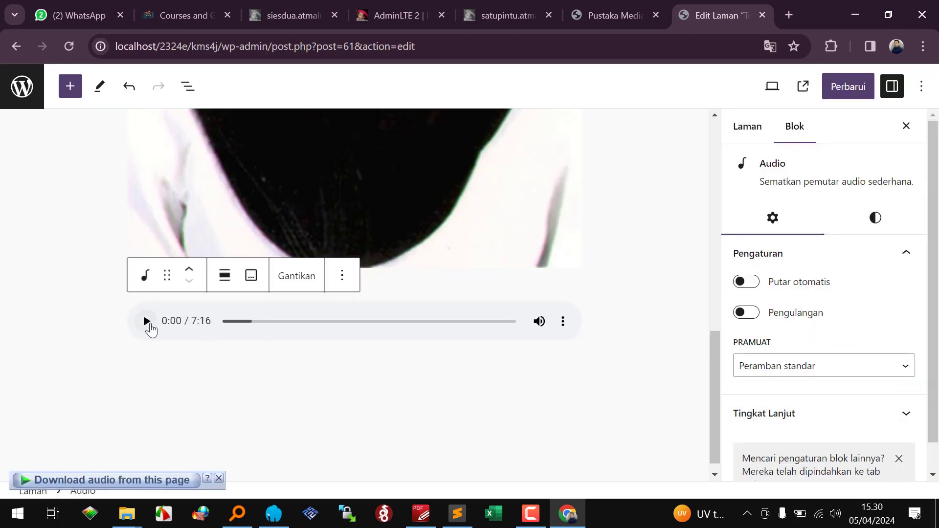
{"action": "left_click", "coordinate": [147, 321]}
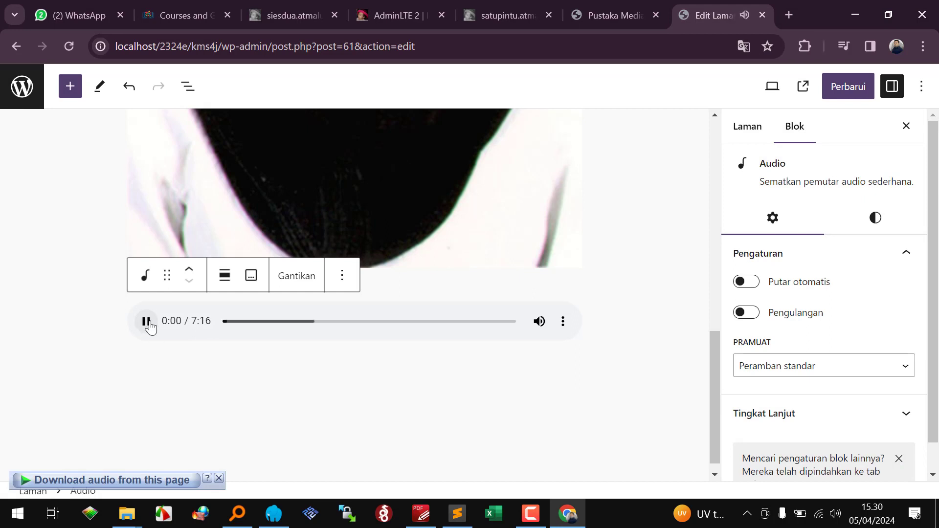
{"action": "left_click", "coordinate": [146, 321]}
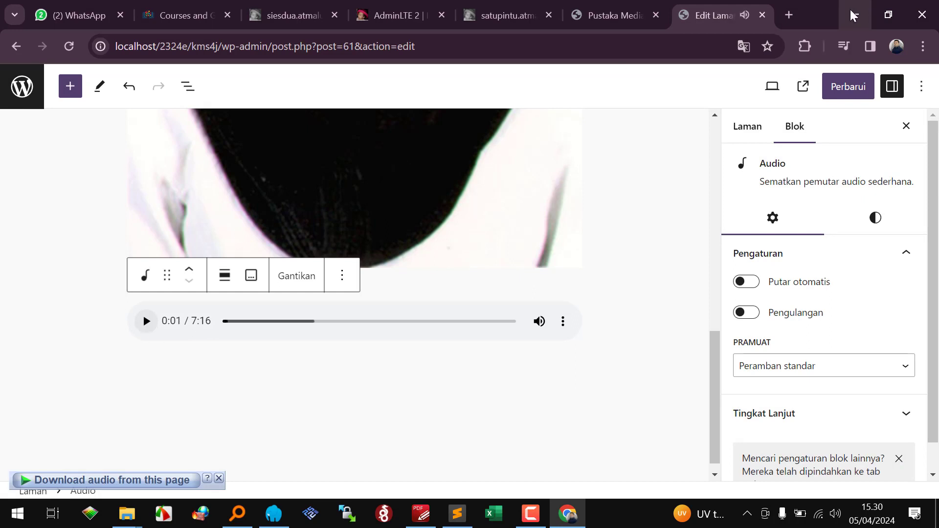
Step: View the uploaded PDF's attachment details in the media library and highlight its file URL
{"action": "left_click", "coordinate": [619, 20]}
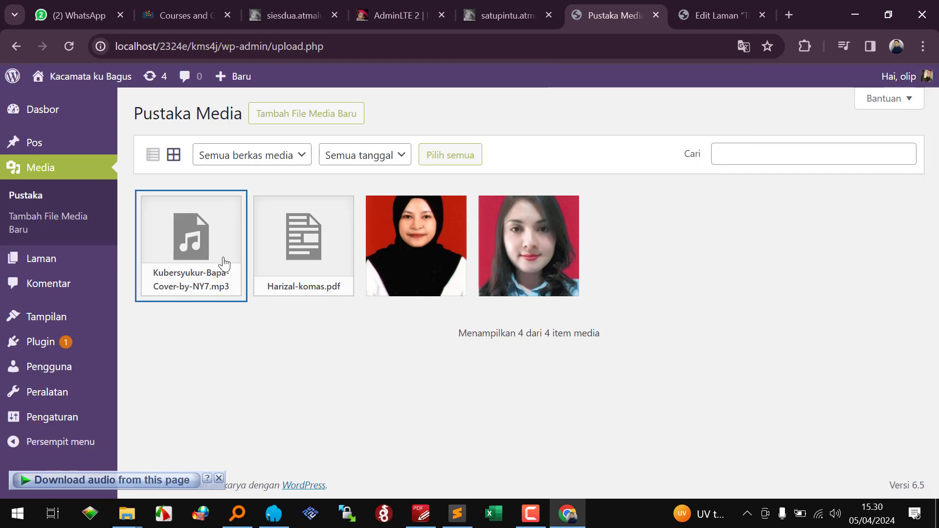
{"action": "left_click", "coordinate": [301, 254]}
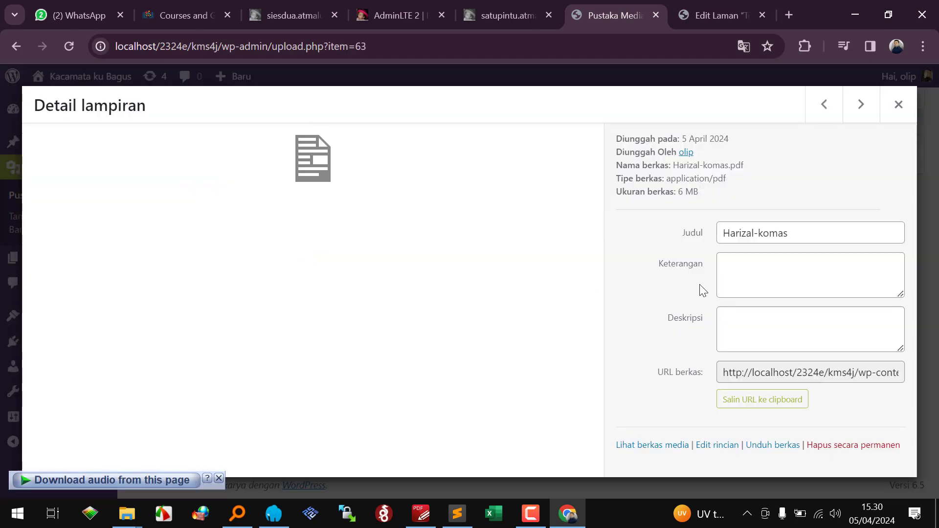
{"action": "triple_click", "coordinate": [769, 372]}
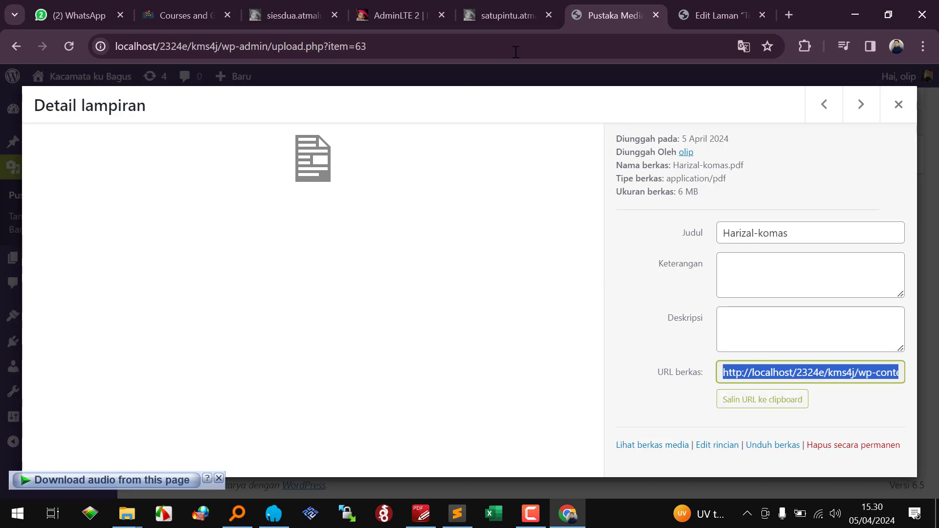
Step: Return to the Tentang page editor and update the page with the added audio
{"action": "left_click", "coordinate": [702, 13]}
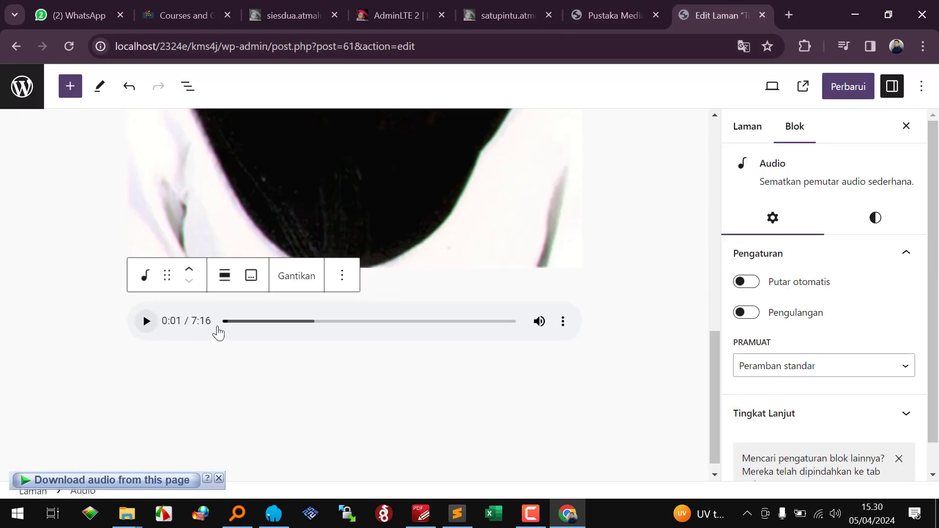
{"action": "left_click", "coordinate": [839, 89]}
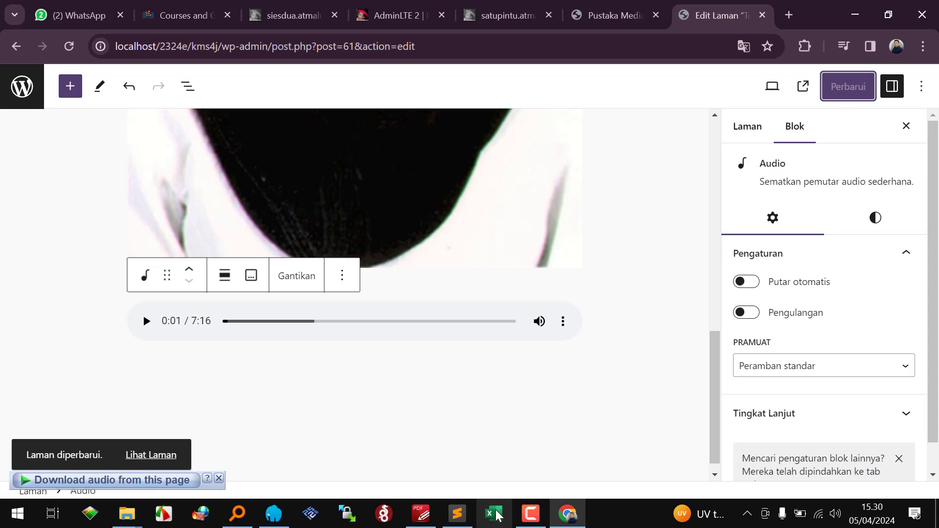
Step: Switch to PDF-XChange Editor, review the course plan and the meeting topics slide, and return to Chrome
{"action": "left_click", "coordinate": [418, 514]}
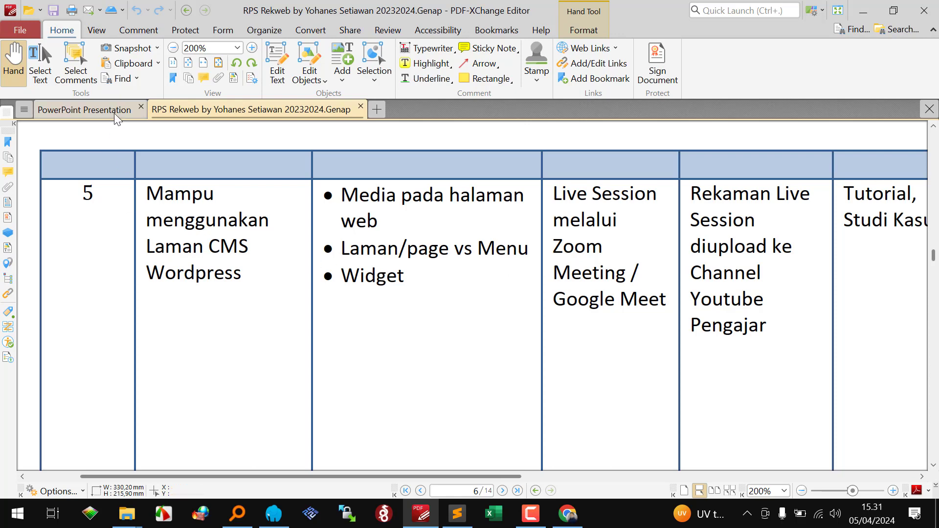
{"action": "left_click", "coordinate": [127, 117]}
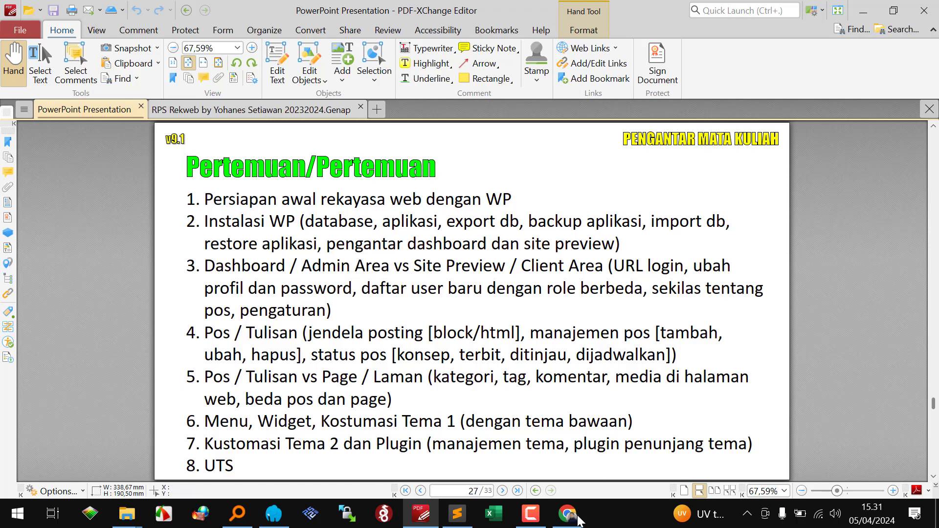
{"action": "left_click", "coordinate": [568, 514]}
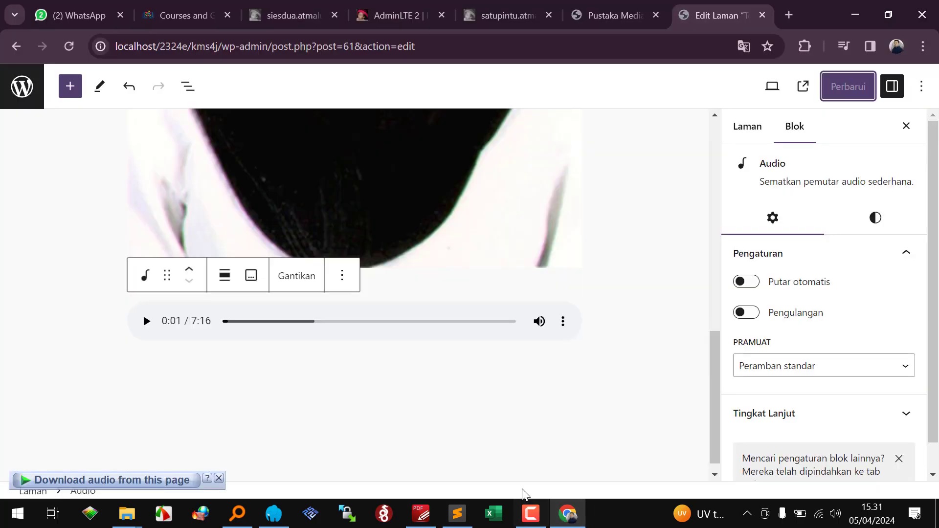
Step: Close the Tentang page editor and the attachment details, and open the site's front end in a new tab
{"action": "left_click", "coordinate": [764, 18]}
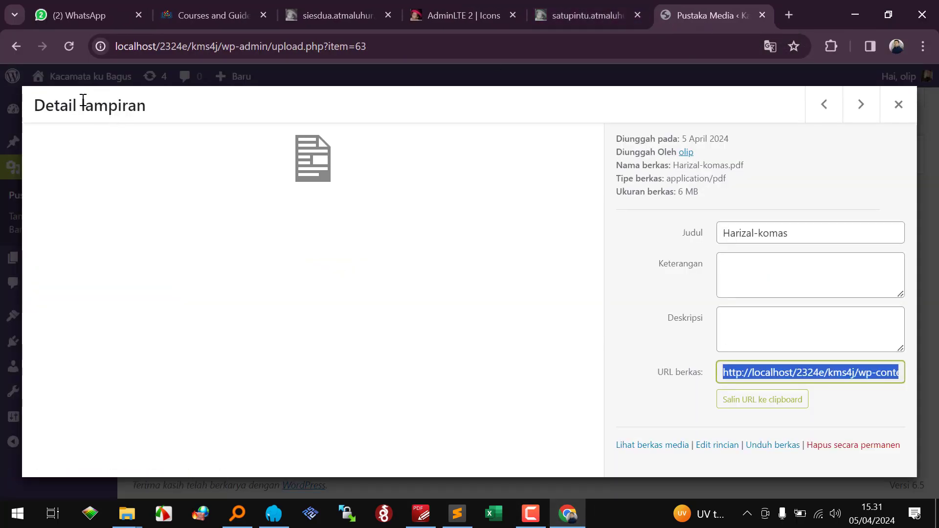
{"action": "left_click", "coordinate": [9, 100]}
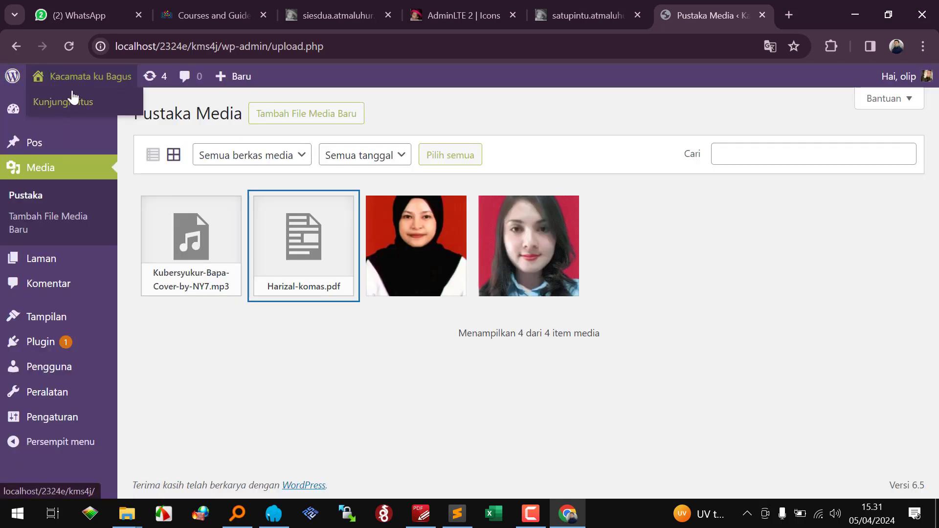
{"action": "right_click", "coordinate": [84, 102]}
{"action": "left_click", "coordinate": [133, 118]}
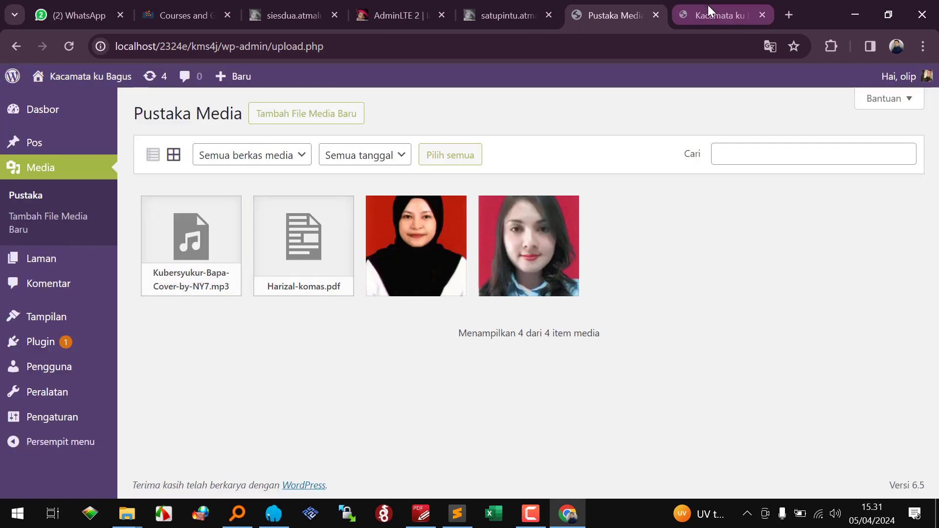
{"action": "left_click", "coordinate": [708, 7]}
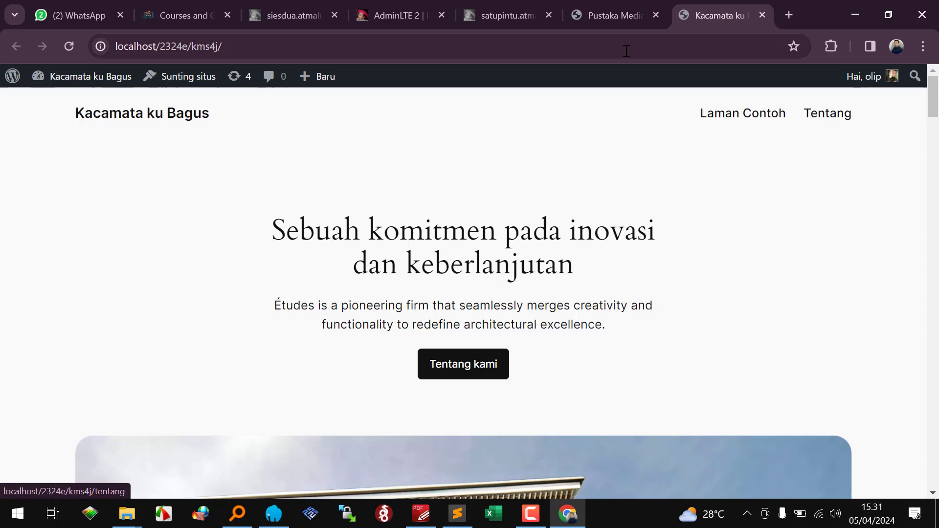
Step: Open the installed themes in the admin area and activate Twenty Twenty-Three followed by Twenty Twenty-Two
{"action": "left_click", "coordinate": [609, 19]}
{"action": "mouse_move", "coordinate": [65, 319]}
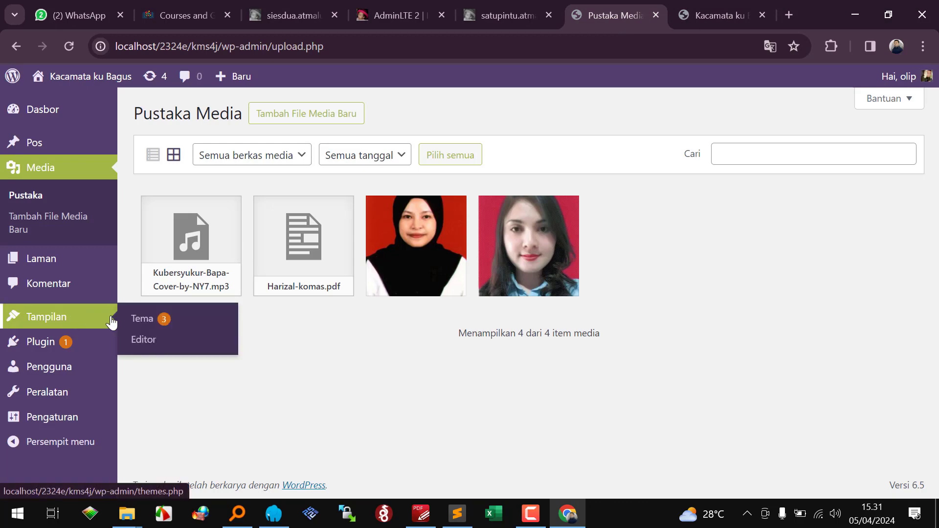
{"action": "left_click", "coordinate": [151, 324]}
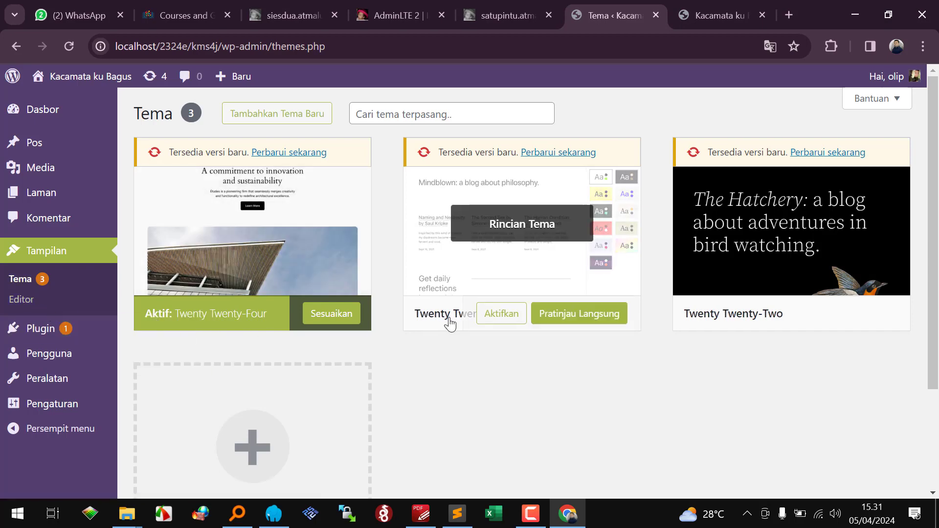
{"action": "left_click", "coordinate": [499, 315]}
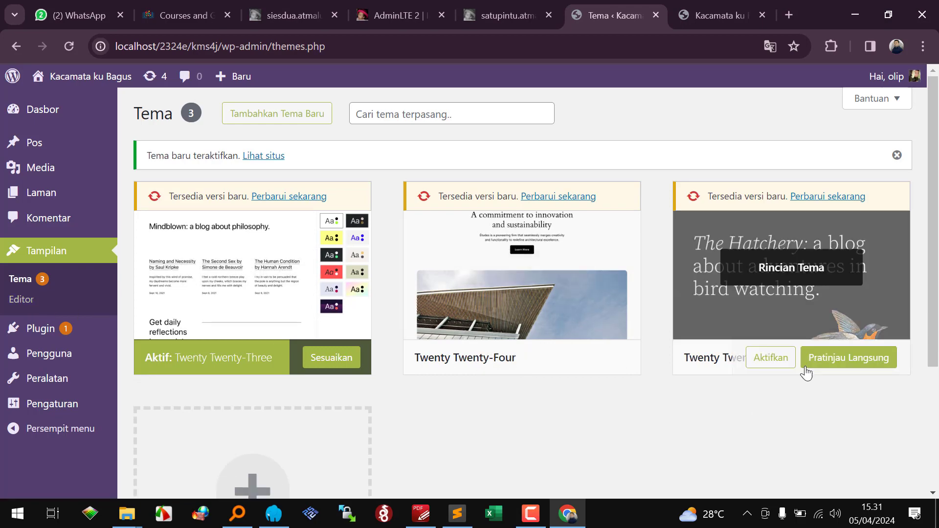
{"action": "left_click", "coordinate": [769, 359]}
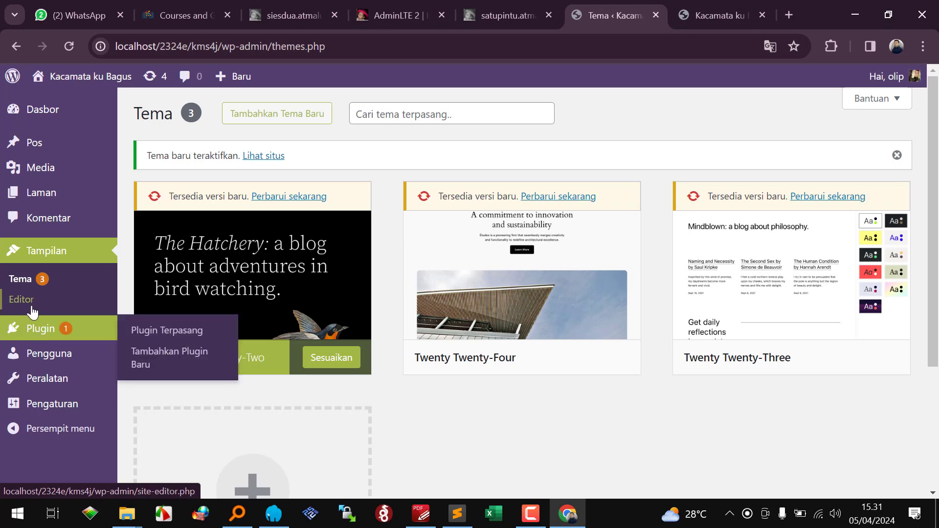
Step: Customize the Twenty Twenty-Two theme by opening its navigation menu for editing and dismiss the welcome guide
{"action": "left_click", "coordinate": [331, 358]}
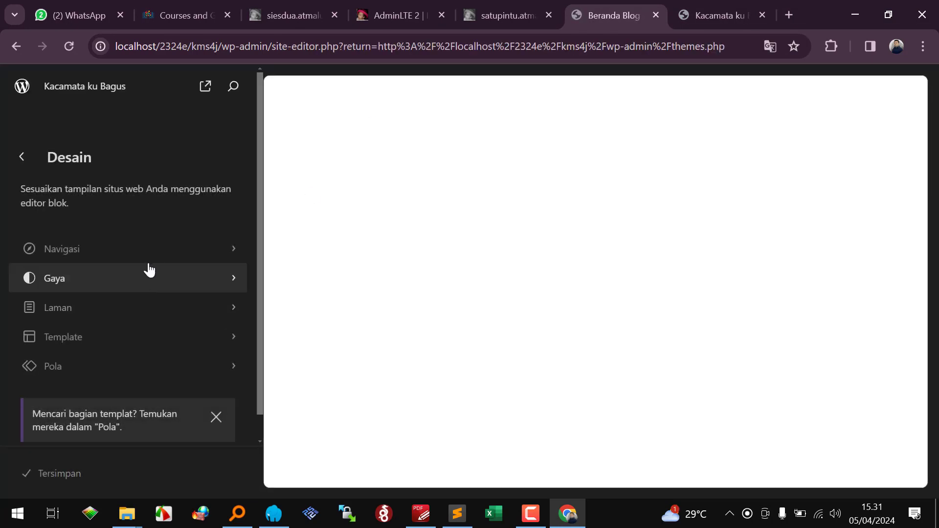
{"action": "left_click", "coordinate": [162, 252]}
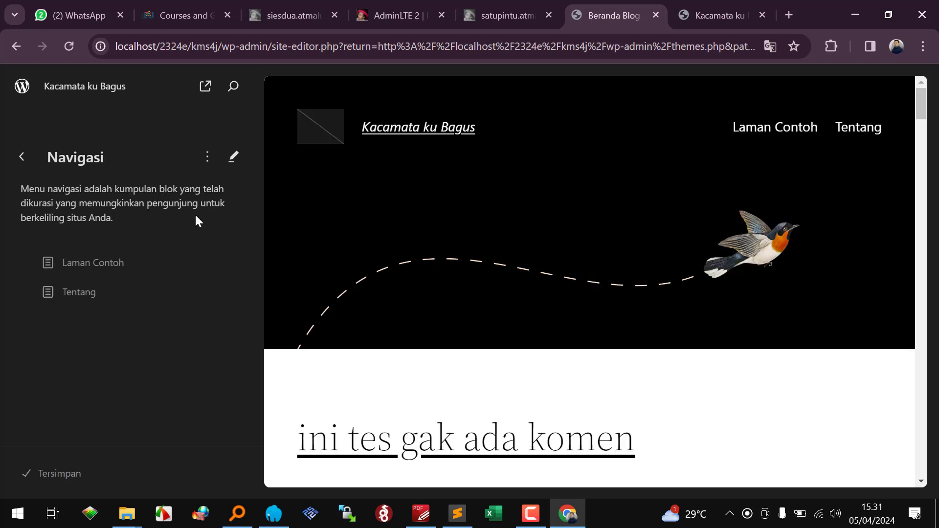
{"action": "left_click", "coordinate": [235, 157]}
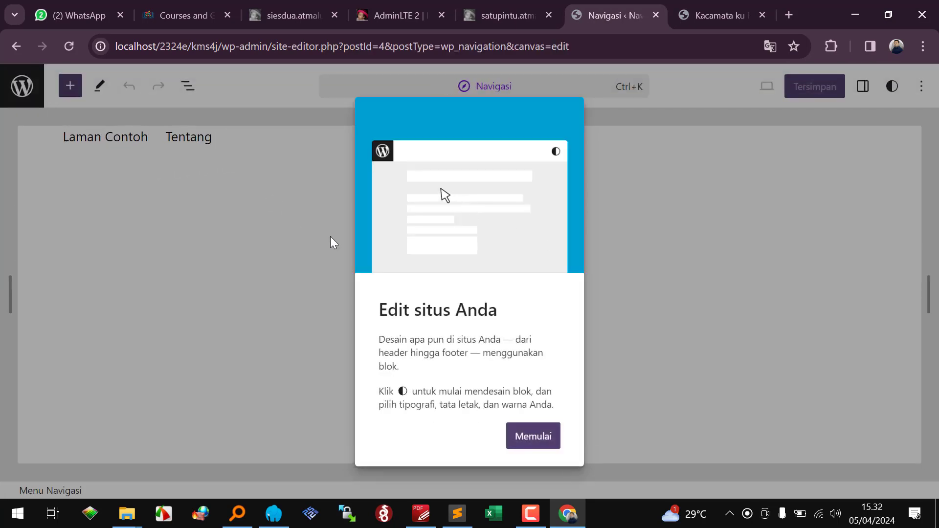
{"action": "left_click", "coordinate": [536, 443]}
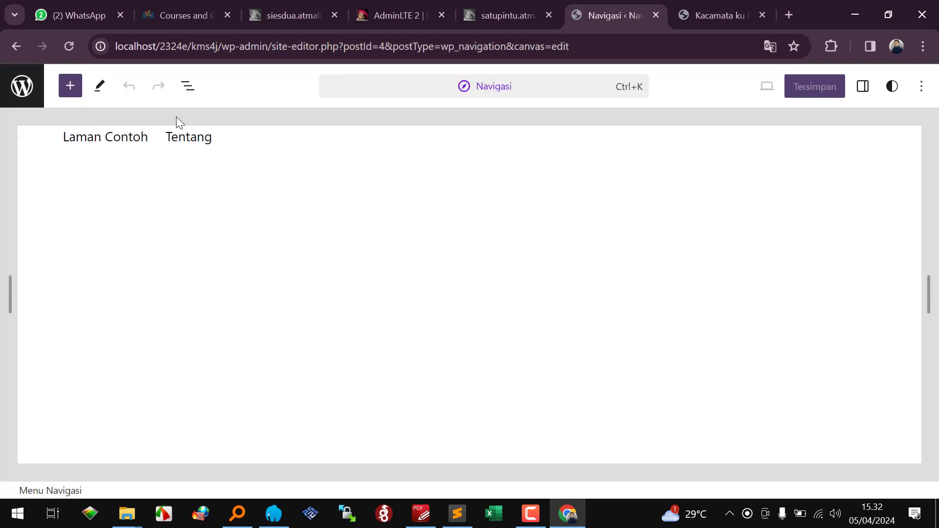
Step: Examine the navigation's page list and the block inserter, and leave the site editor for the dashboard
{"action": "left_click", "coordinate": [280, 143]}
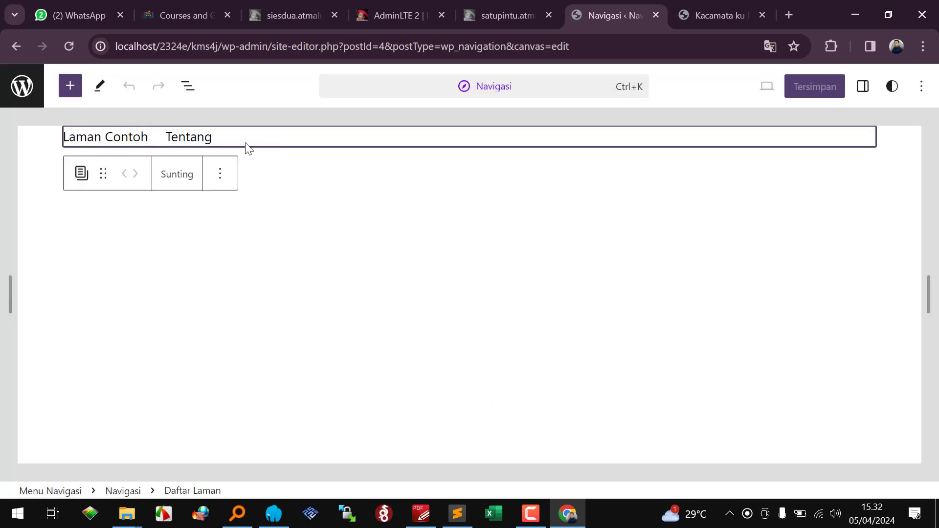
{"action": "left_click", "coordinate": [354, 189]}
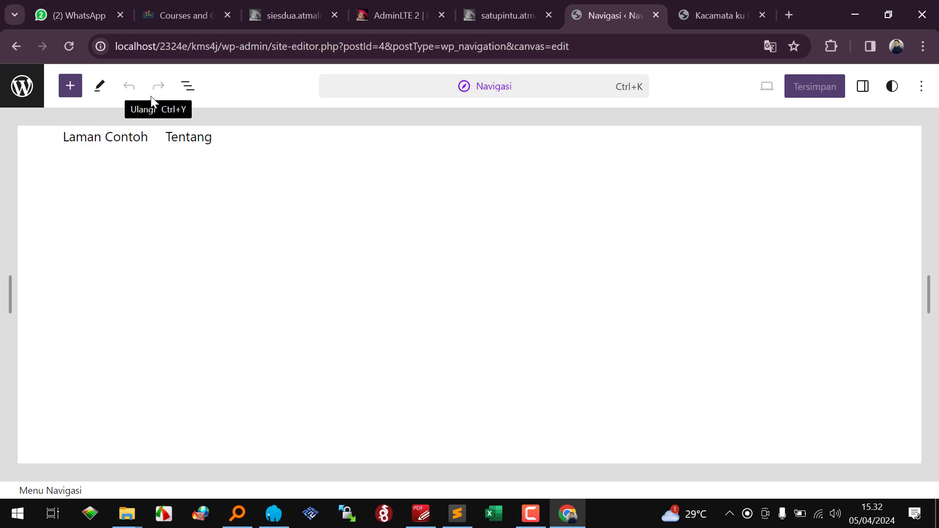
{"action": "left_click", "coordinate": [72, 87]}
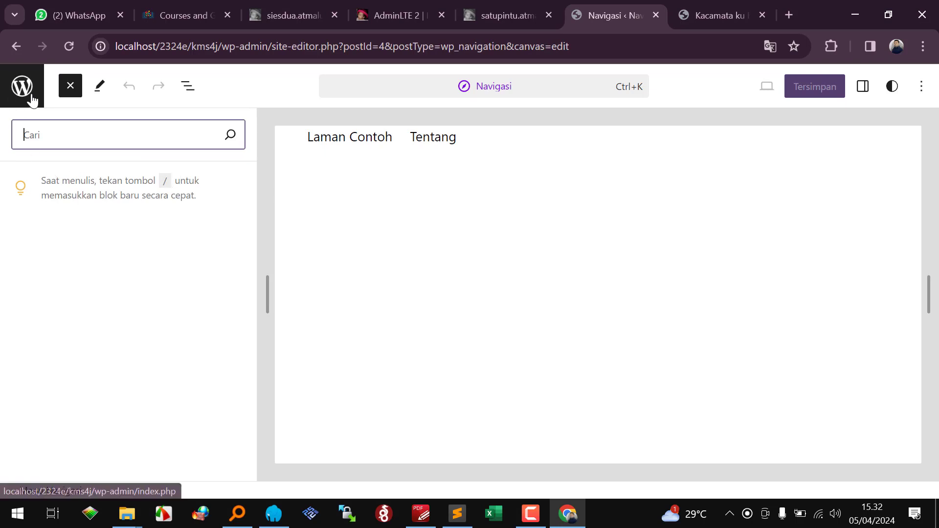
{"action": "left_click", "coordinate": [69, 92]}
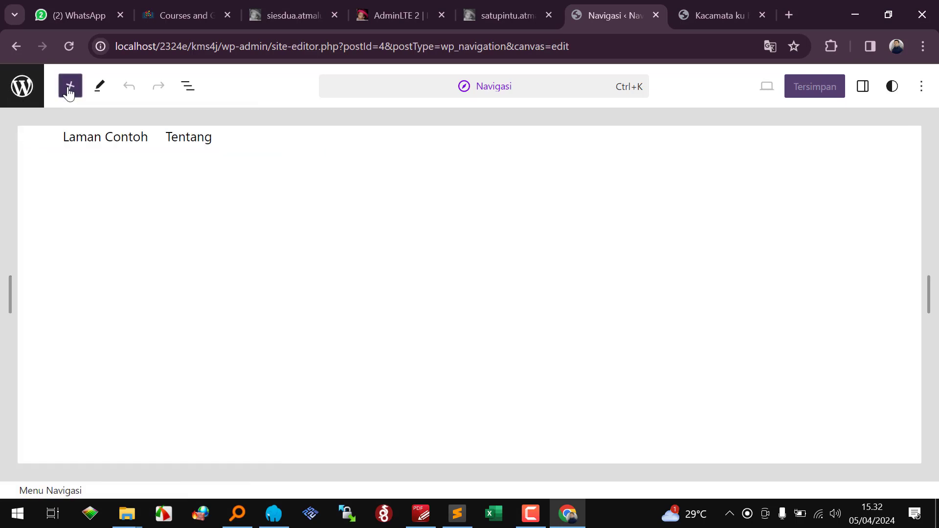
{"action": "left_click", "coordinate": [42, 97]}
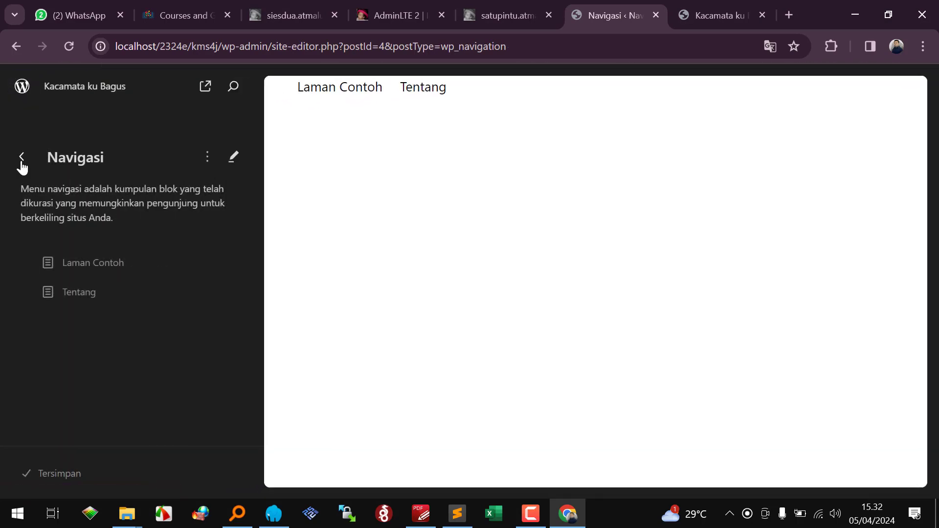
{"action": "left_click", "coordinate": [22, 159]}
{"action": "left_click", "coordinate": [21, 159]}
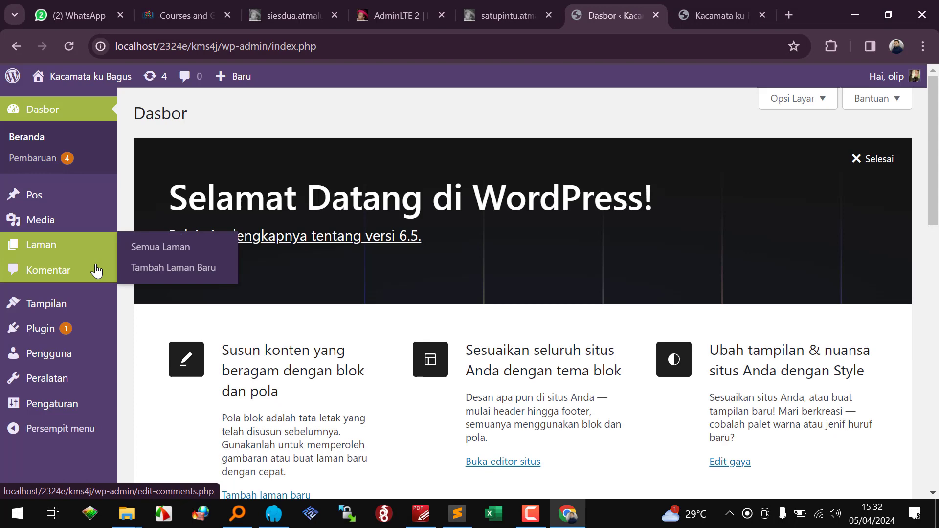
Step: Open the page for adding new themes and browse the popular themes
{"action": "mouse_move", "coordinate": [93, 298]}
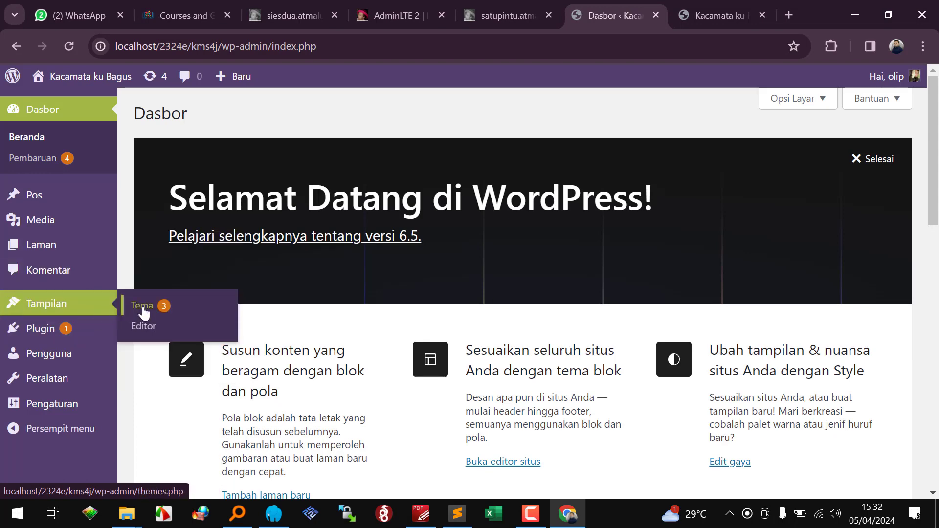
{"action": "left_click", "coordinate": [144, 313]}
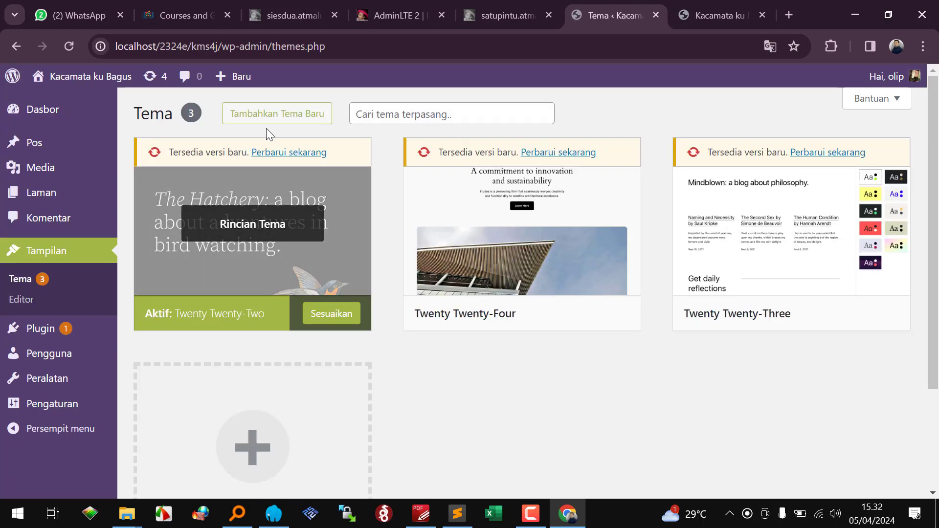
{"action": "left_click", "coordinate": [303, 115]}
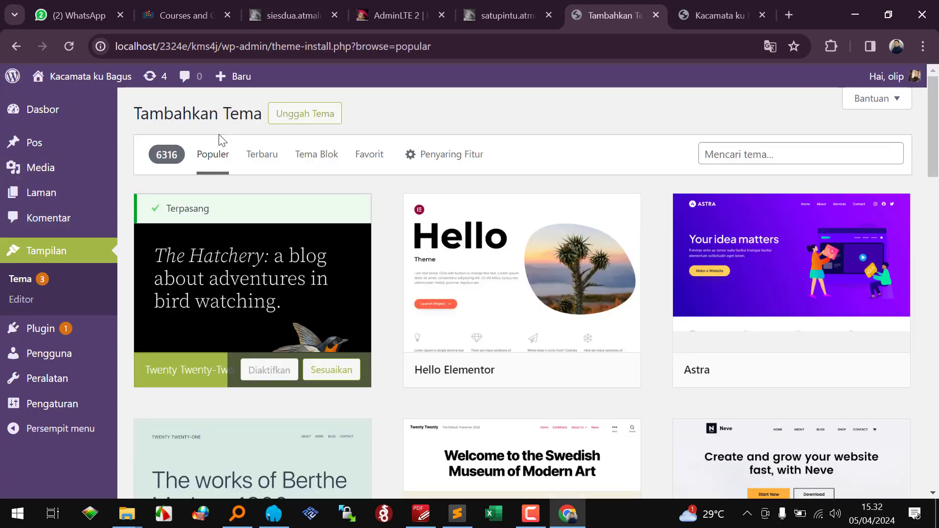
{"action": "mouse_move", "coordinate": [494, 265]}
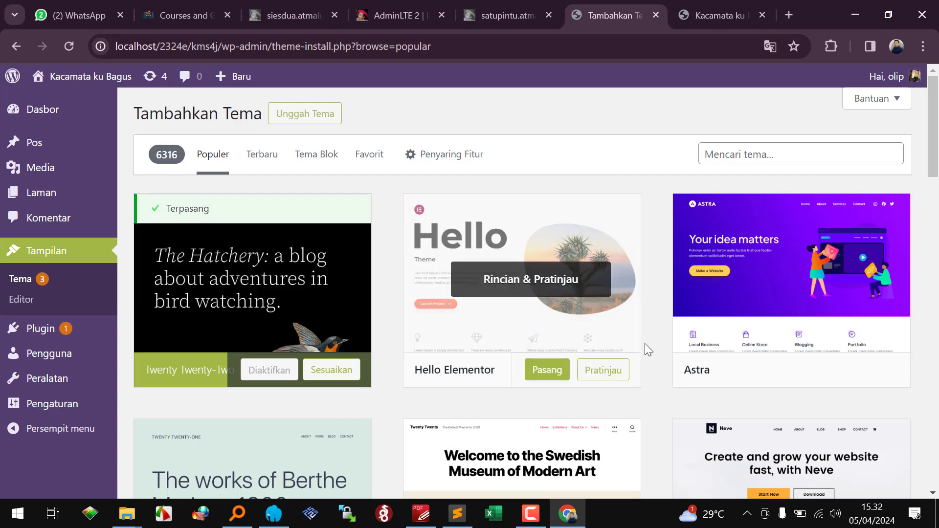
{"action": "scroll", "coordinate": [646, 344], "scroll_direction": "down", "scroll_amount": 3}
{"action": "scroll", "coordinate": [623, 338], "scroll_direction": "up", "scroll_amount": 1}
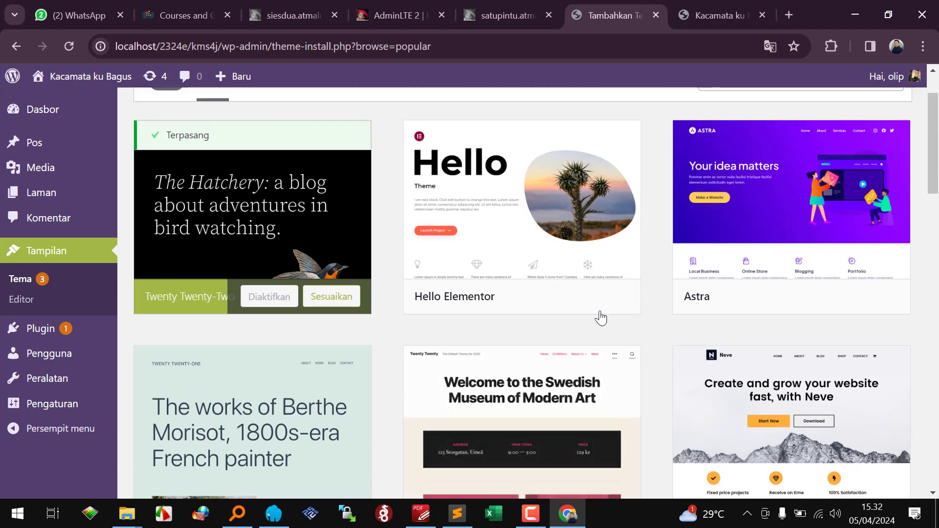
Step: Install the Astra theme from the popular themes and activate it
{"action": "scroll", "coordinate": [811, 301], "scroll_direction": "down", "scroll_amount": 5}
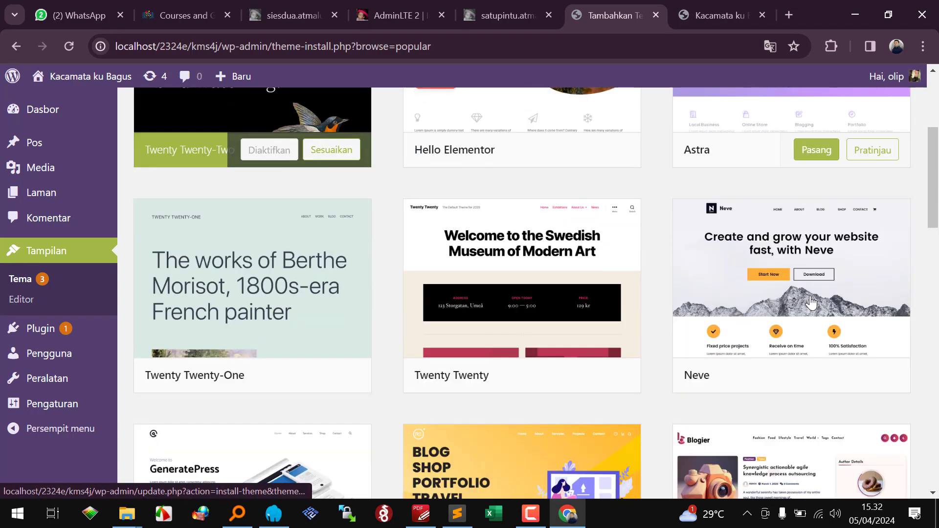
{"action": "scroll", "coordinate": [811, 301], "scroll_direction": "up", "scroll_amount": 3}
{"action": "scroll", "coordinate": [810, 302], "scroll_direction": "up", "scroll_amount": 3}
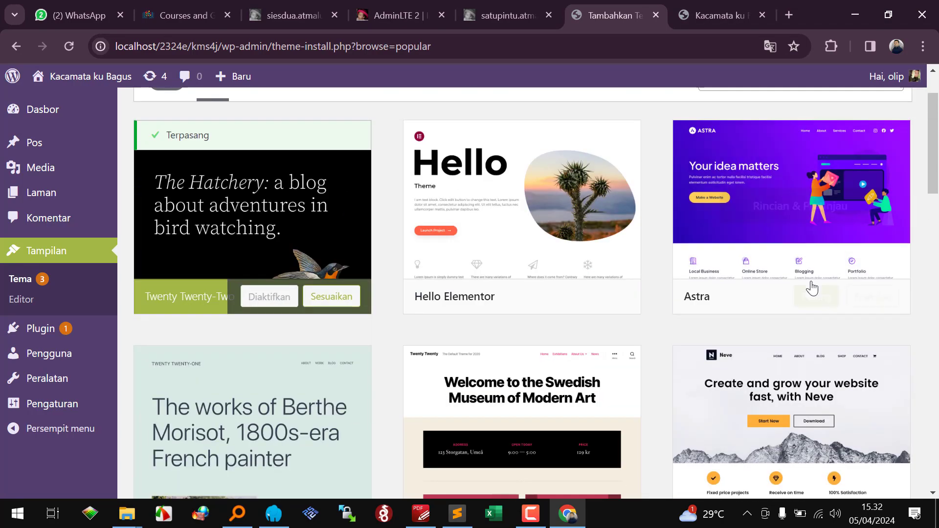
{"action": "left_click", "coordinate": [812, 297]}
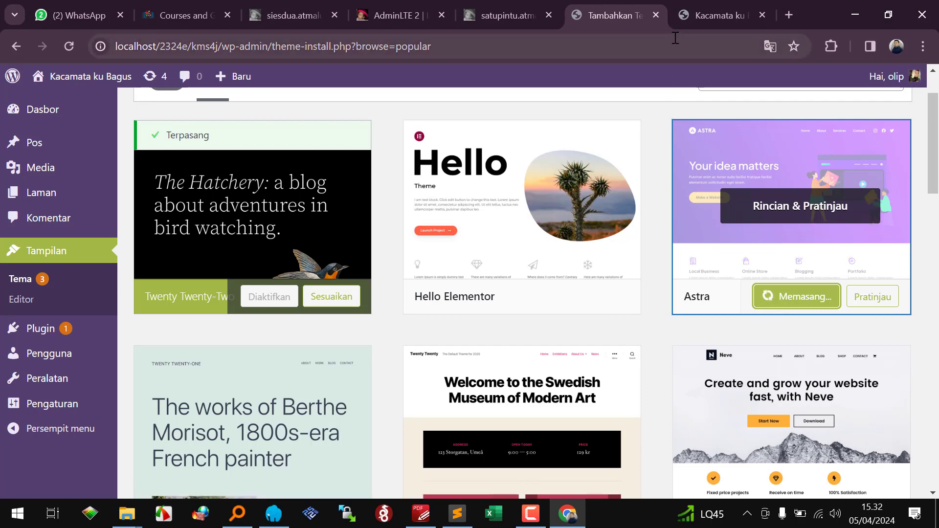
{"action": "left_click", "coordinate": [703, 16]}
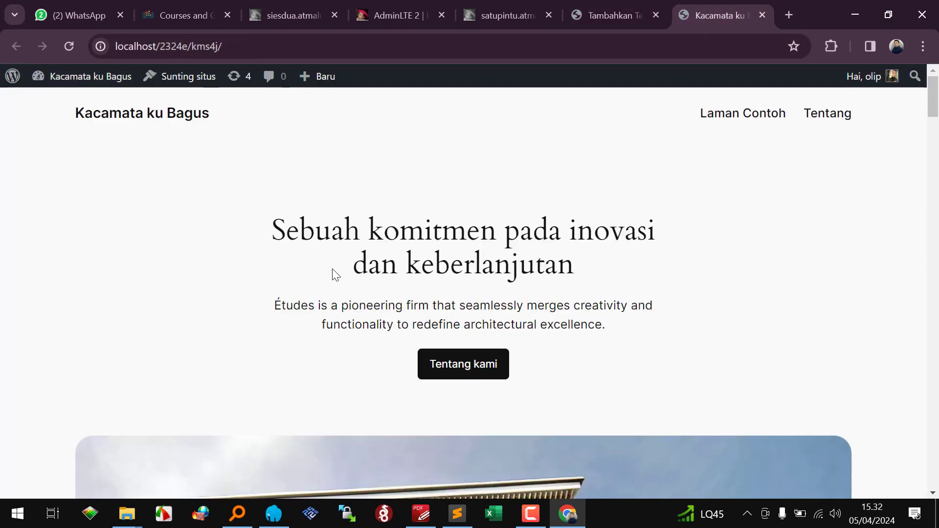
{"action": "left_click", "coordinate": [625, 9]}
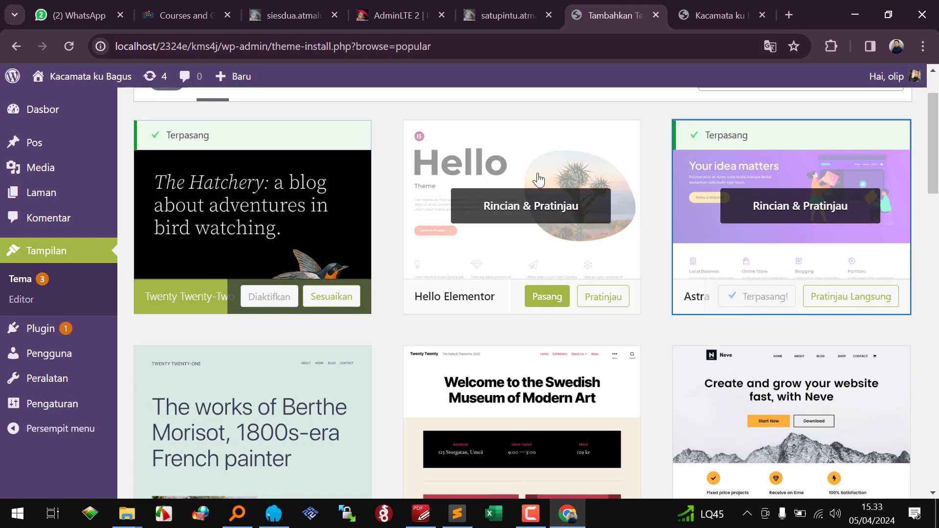
{"action": "left_click", "coordinate": [773, 298]}
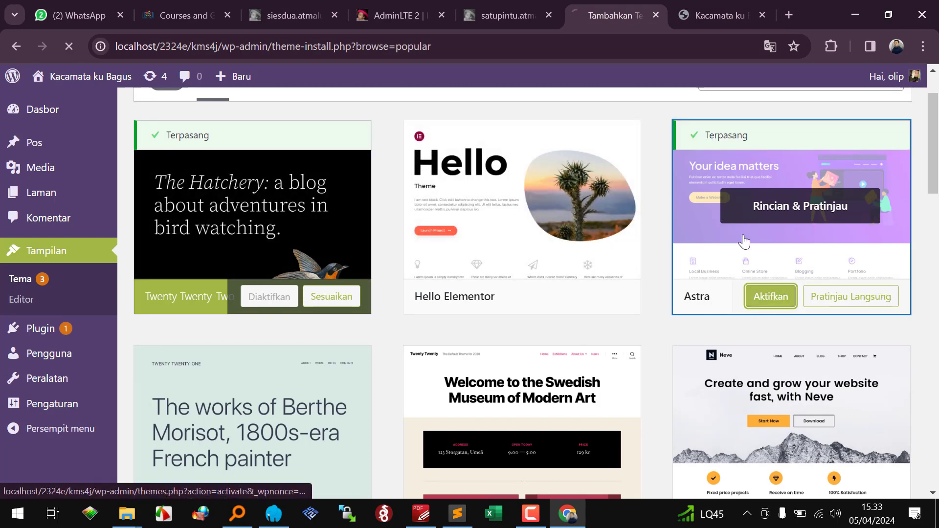
Step: Bookmark the site's front page and load its address localhost/2324e/kms4j/ in a new browser tab
{"action": "left_click", "coordinate": [708, 9]}
{"action": "left_click", "coordinate": [300, 46]}
{"action": "key", "text": "ctrl+c"}
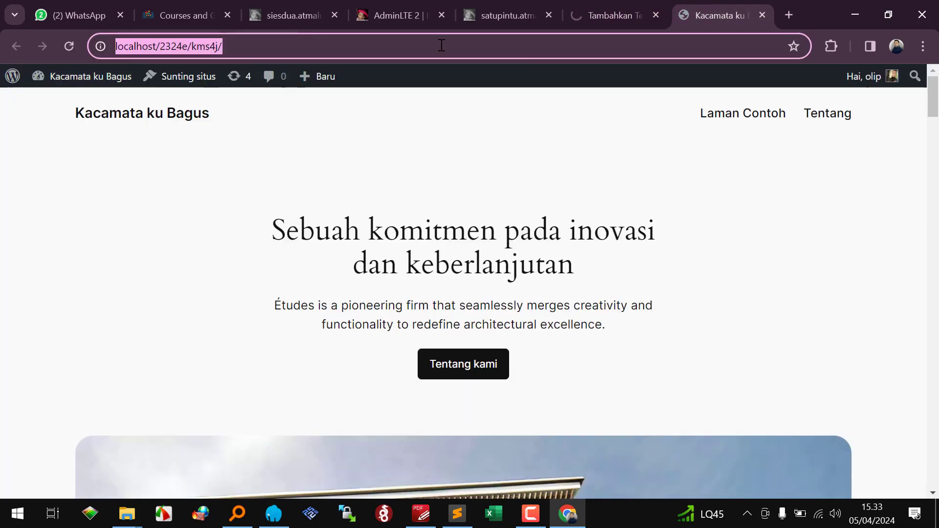
{"action": "key", "text": "ctrl+d"}
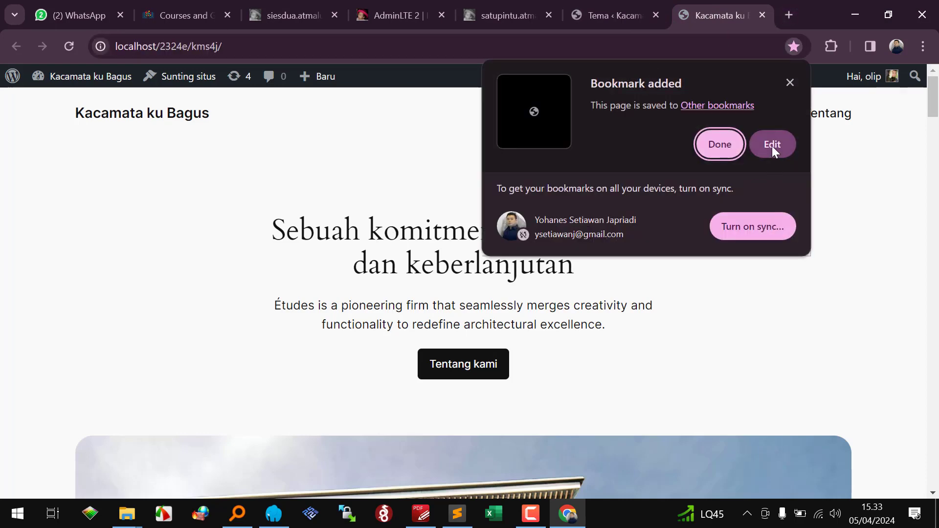
{"action": "left_click", "coordinate": [772, 146]}
{"action": "key", "text": "Escape"}
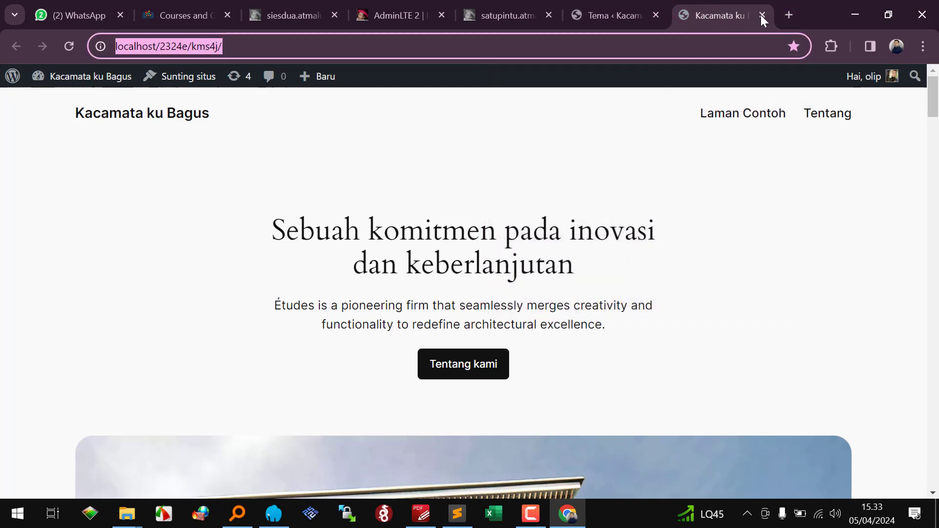
{"action": "left_click", "coordinate": [787, 13]}
{"action": "key", "text": "ctrl+v"}
{"action": "key", "text": "Return"}
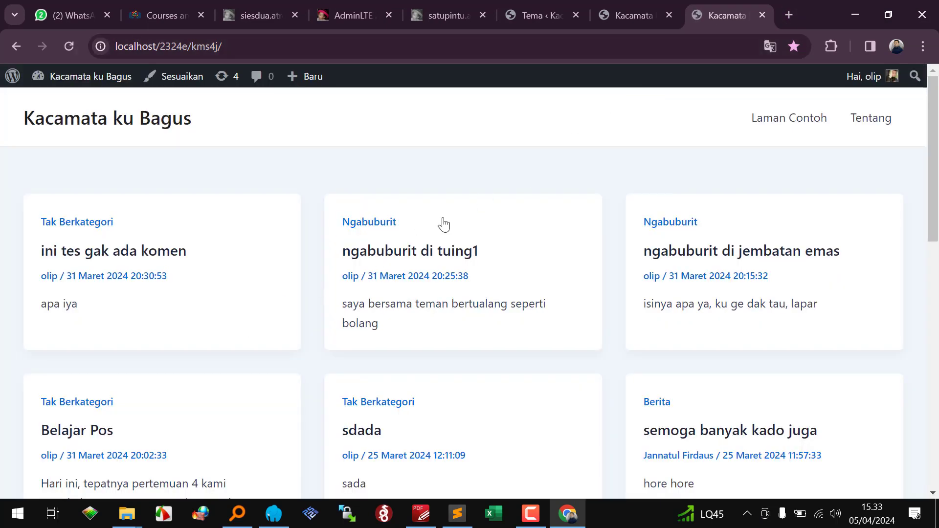
Step: Return to the admin area, open the Widget settings and dismiss the block widgets welcome guide
{"action": "left_click", "coordinate": [639, 15]}
{"action": "left_click", "coordinate": [539, 15]}
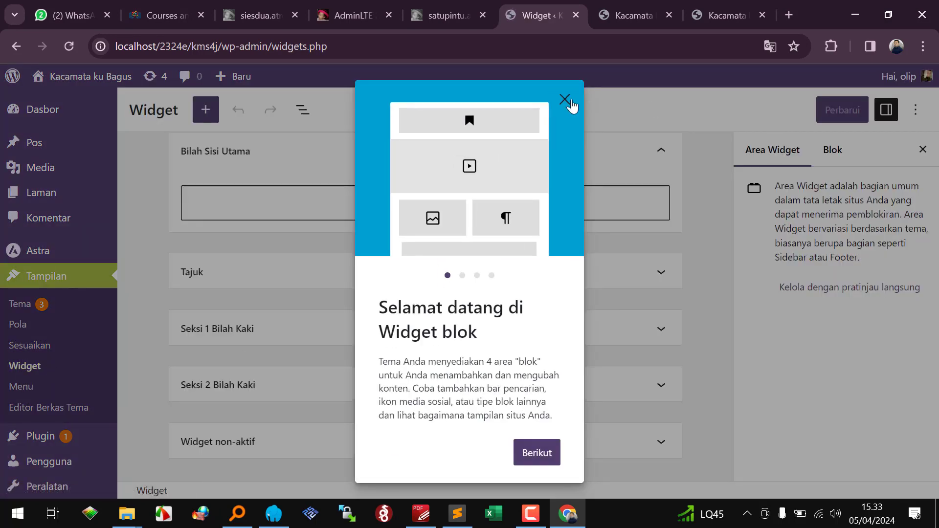
{"action": "left_click", "coordinate": [565, 99]}
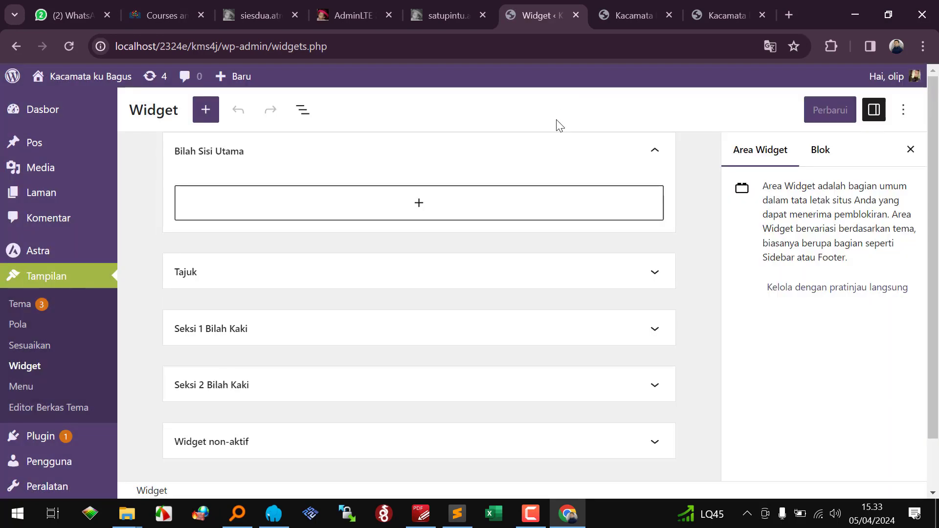
{"action": "left_click", "coordinate": [318, 267]}
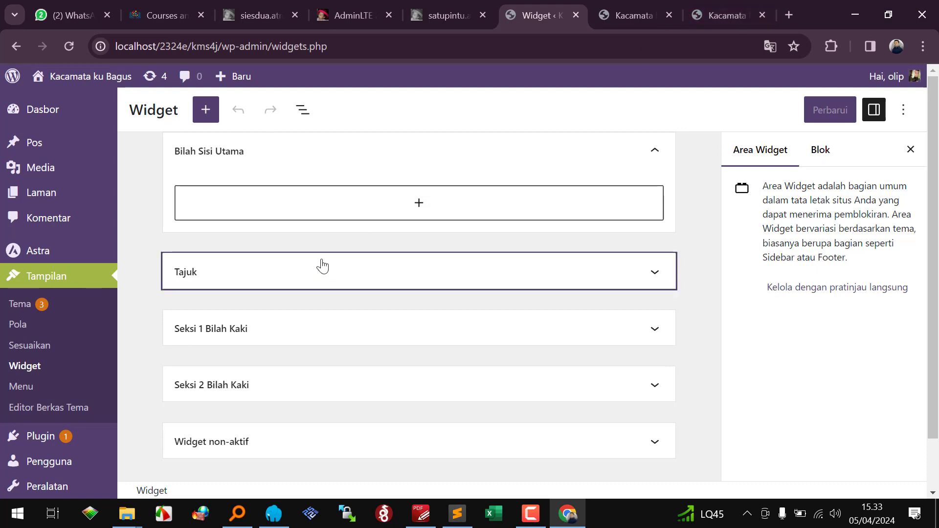
Step: Examine the posts and page layout of the site's front page under the Astra theme
{"action": "left_click", "coordinate": [723, 9]}
{"action": "scroll", "coordinate": [463, 295], "scroll_direction": "down", "scroll_amount": 7}
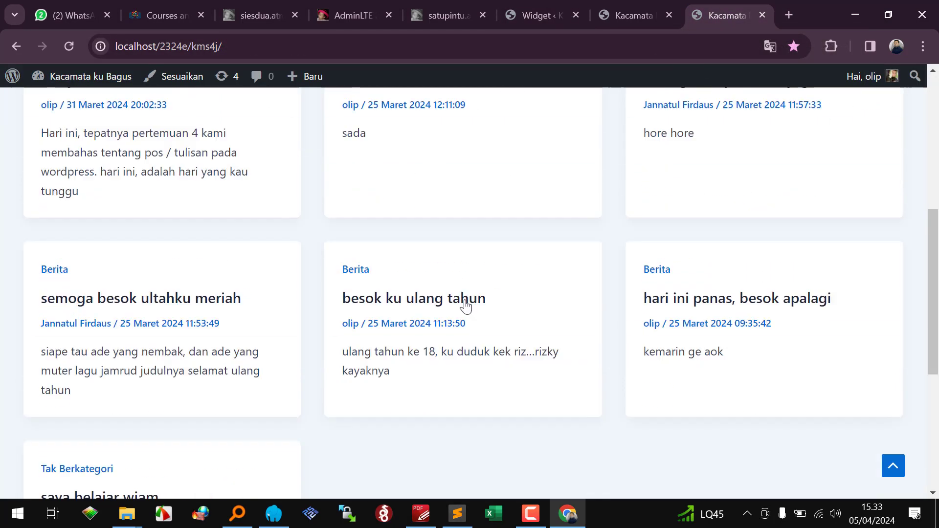
{"action": "scroll", "coordinate": [466, 304], "scroll_direction": "down", "scroll_amount": 6}
{"action": "scroll", "coordinate": [371, 333], "scroll_direction": "up", "scroll_amount": 13}
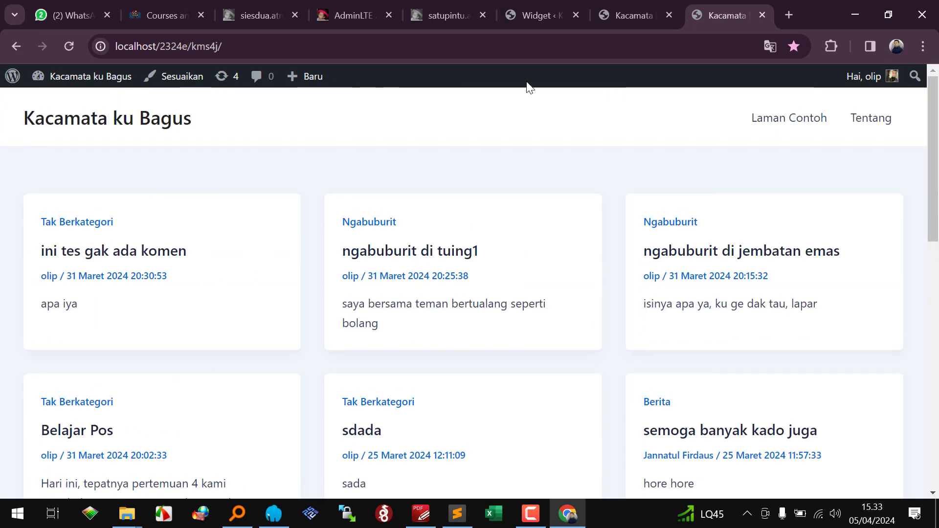
Step: Add an image block to the Bilah Sisi Utama widget area with the second media library portrait and save the widgets
{"action": "left_click", "coordinate": [541, 17]}
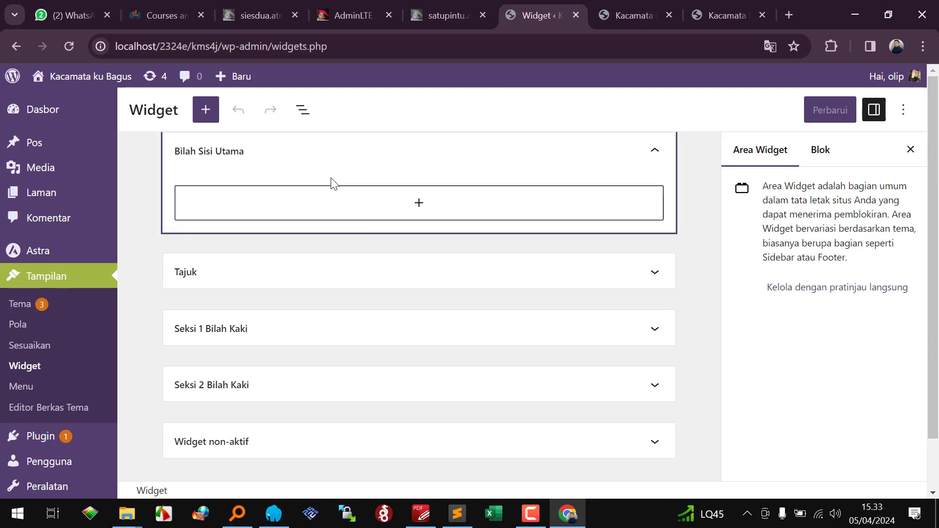
{"action": "left_click", "coordinate": [420, 204]}
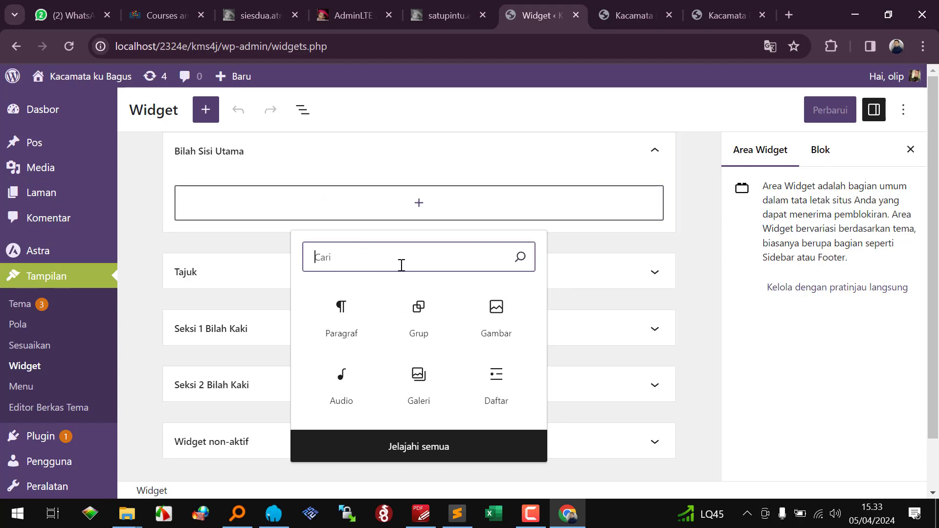
{"action": "left_click", "coordinate": [490, 322]}
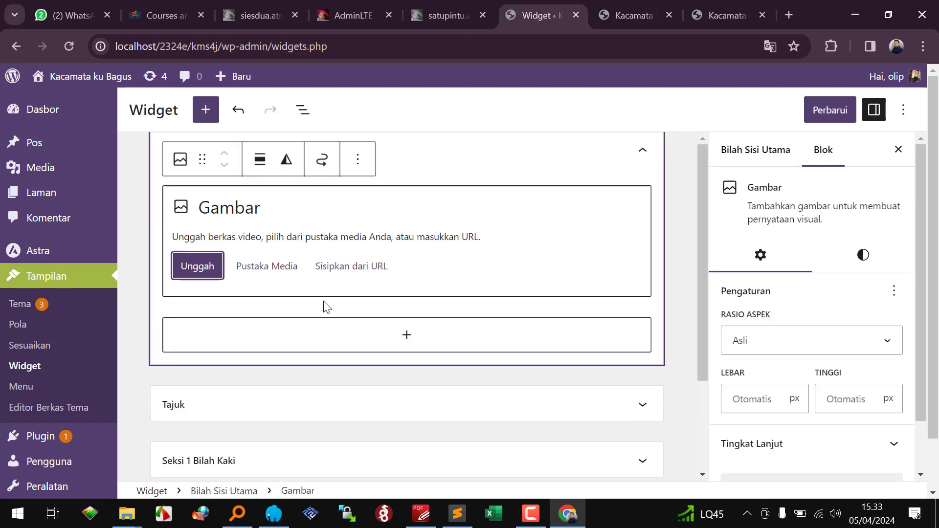
{"action": "left_click", "coordinate": [250, 269]}
{"action": "left_click", "coordinate": [220, 266]}
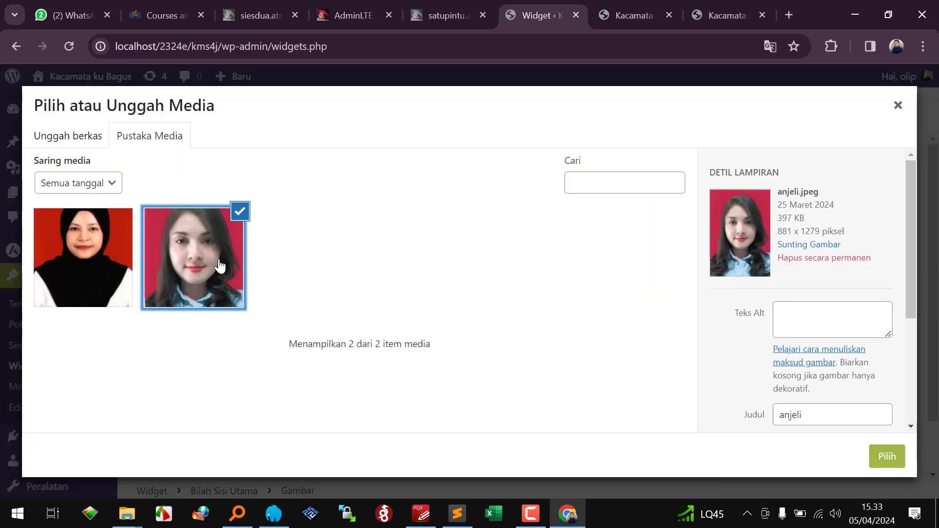
{"action": "left_click", "coordinate": [887, 456]}
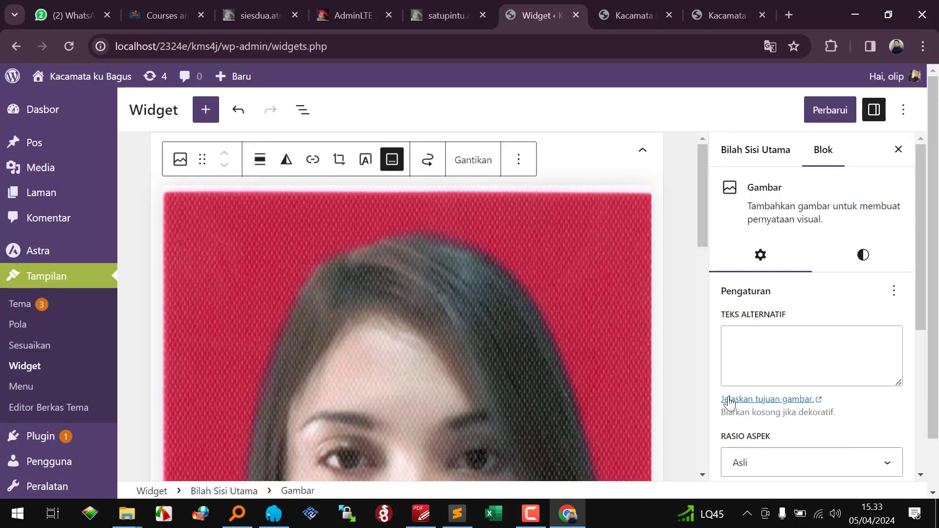
{"action": "left_click", "coordinate": [829, 112]}
Step: Reload the site's front page and check it down to the footer for the sidebar image
{"action": "left_click", "coordinate": [700, 11]}
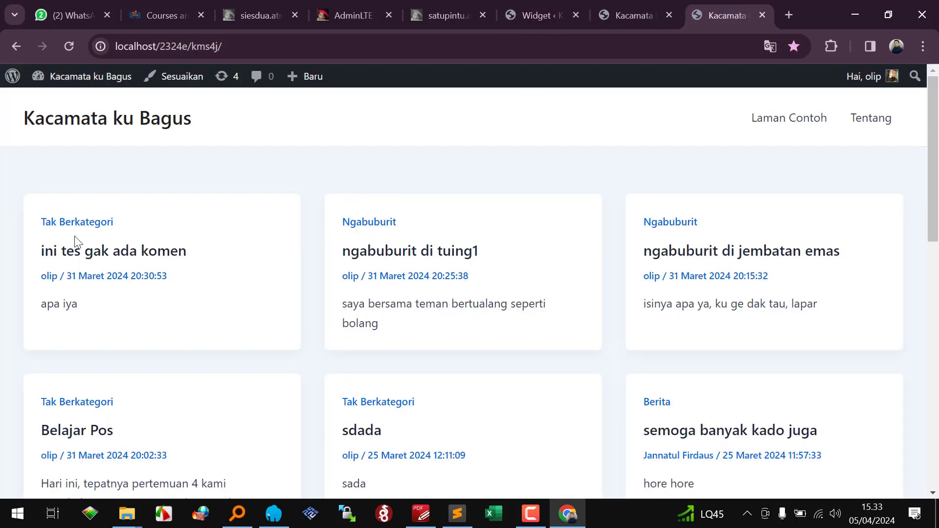
{"action": "left_click", "coordinate": [69, 46]}
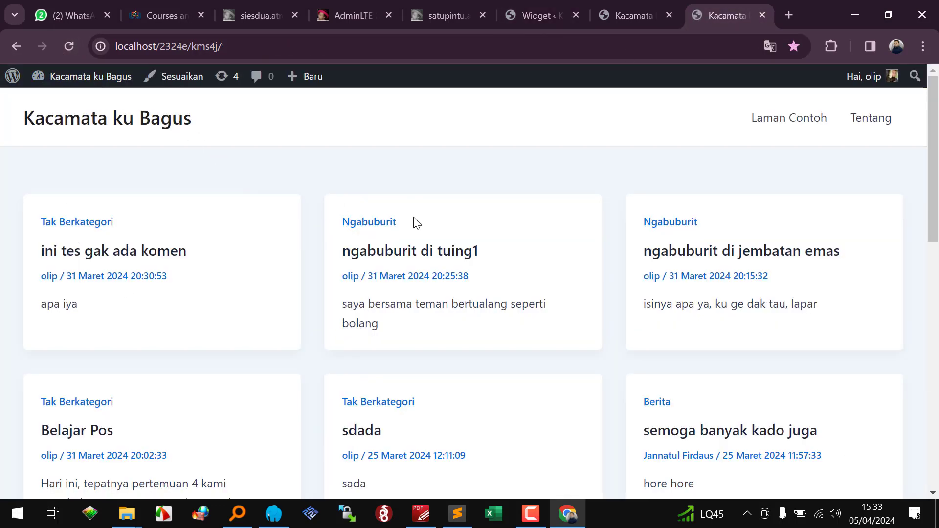
{"action": "scroll", "coordinate": [442, 321], "scroll_direction": "down", "scroll_amount": 12}
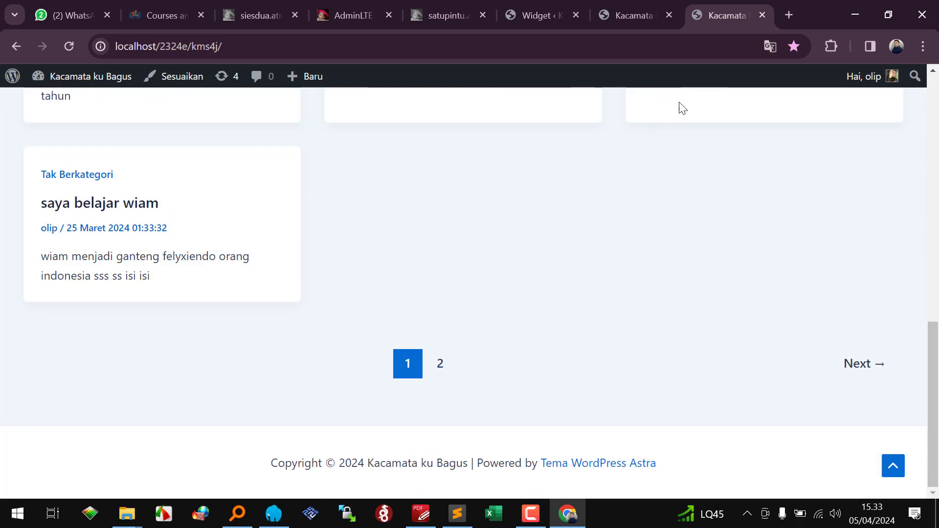
{"action": "left_click", "coordinate": [630, 15]}
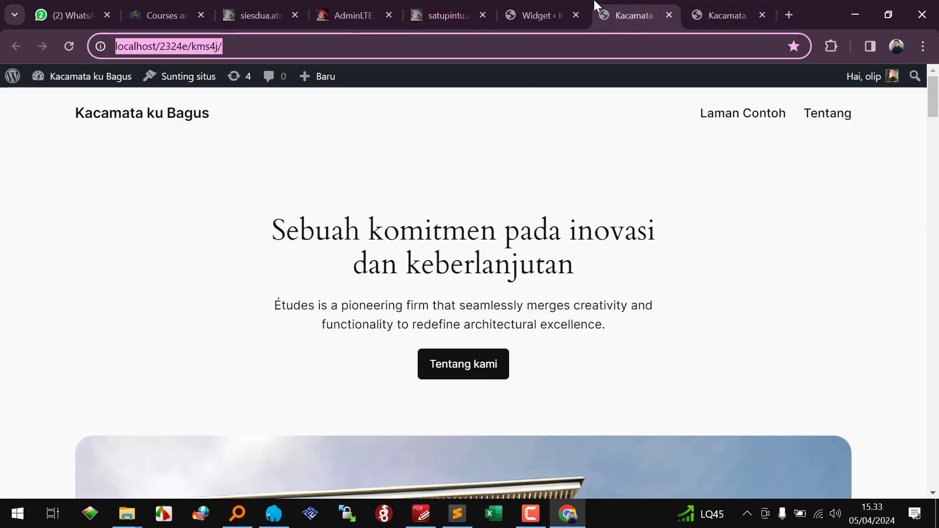
Step: Add a paragraph block reading "ini bagian tajuk" to the Tajuk widget area and save the widgets
{"action": "left_click", "coordinate": [540, 15]}
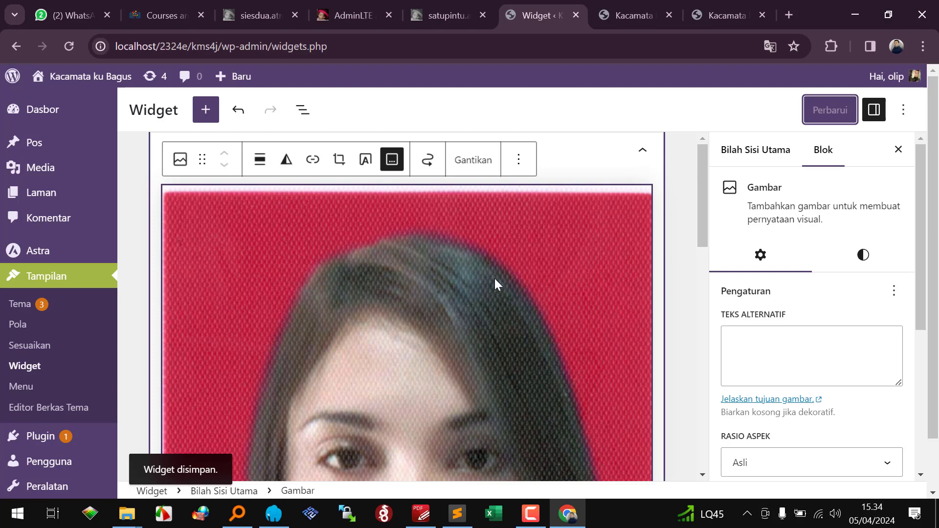
{"action": "scroll", "coordinate": [495, 277], "scroll_direction": "down", "scroll_amount": 10}
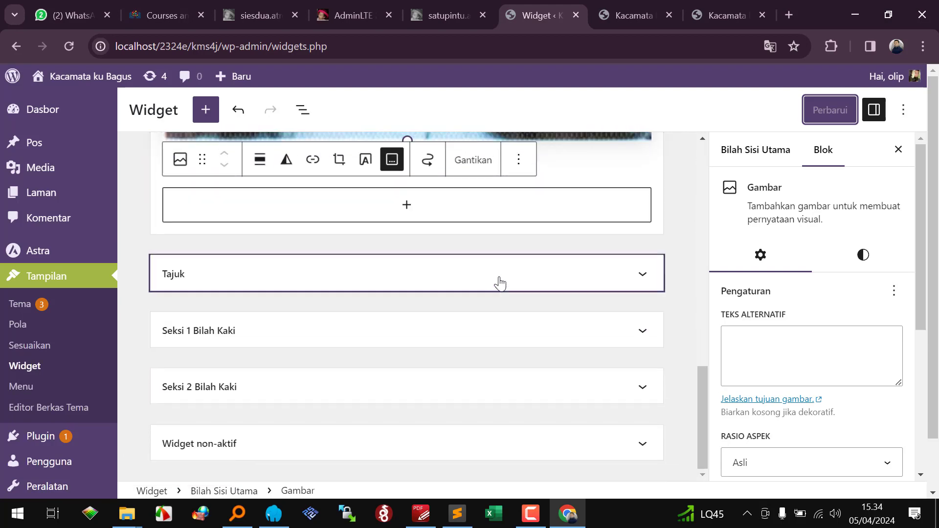
{"action": "left_click", "coordinate": [499, 283]}
{"action": "left_click", "coordinate": [443, 329]}
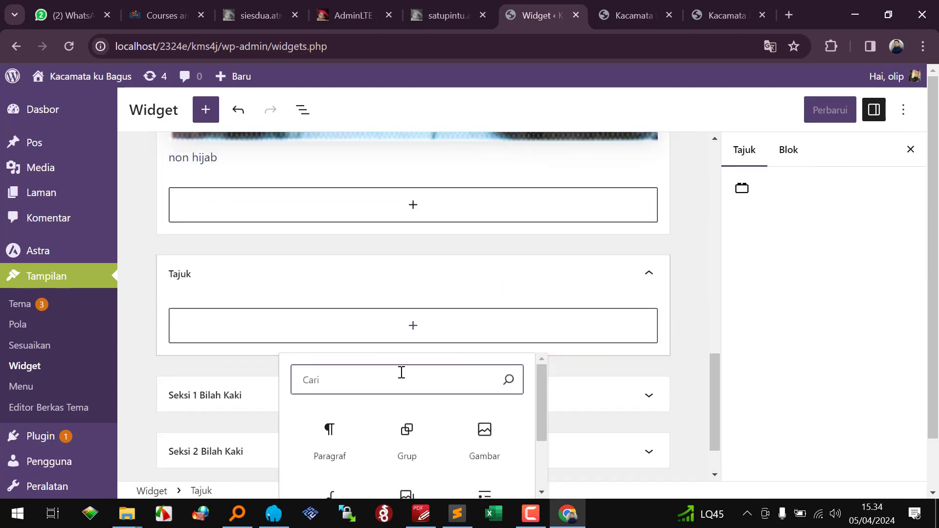
{"action": "scroll", "coordinate": [387, 411], "scroll_direction": "down", "scroll_amount": 2}
{"action": "scroll", "coordinate": [390, 416], "scroll_direction": "up", "scroll_amount": 2}
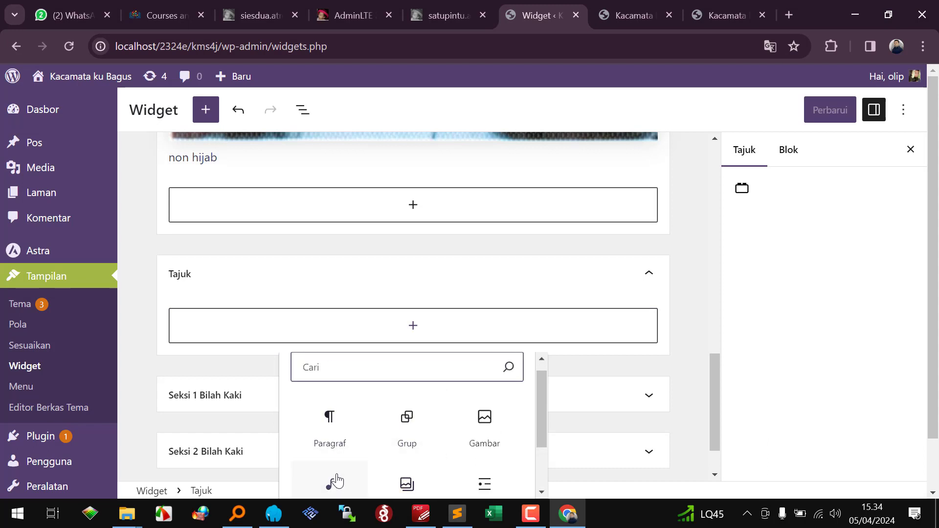
{"action": "left_click", "coordinate": [329, 438]}
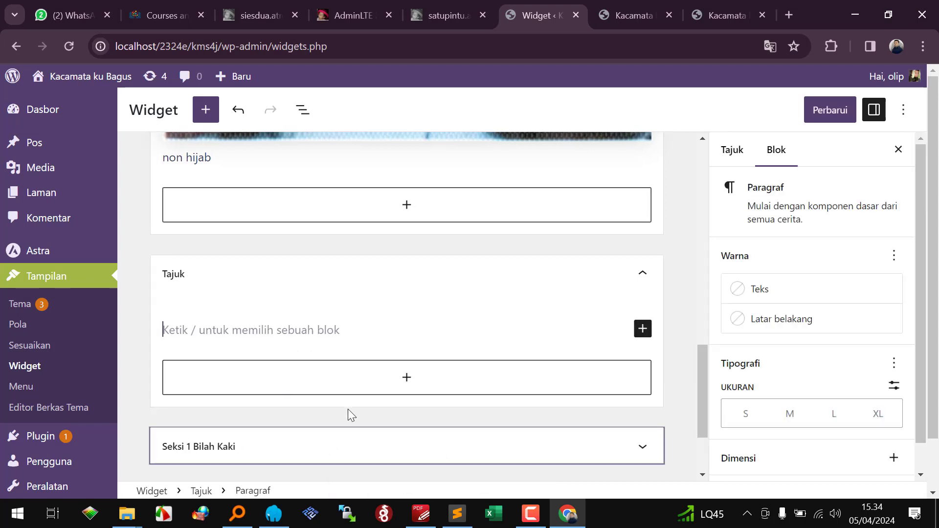
{"action": "type", "text": "ini bagian tajuk"}
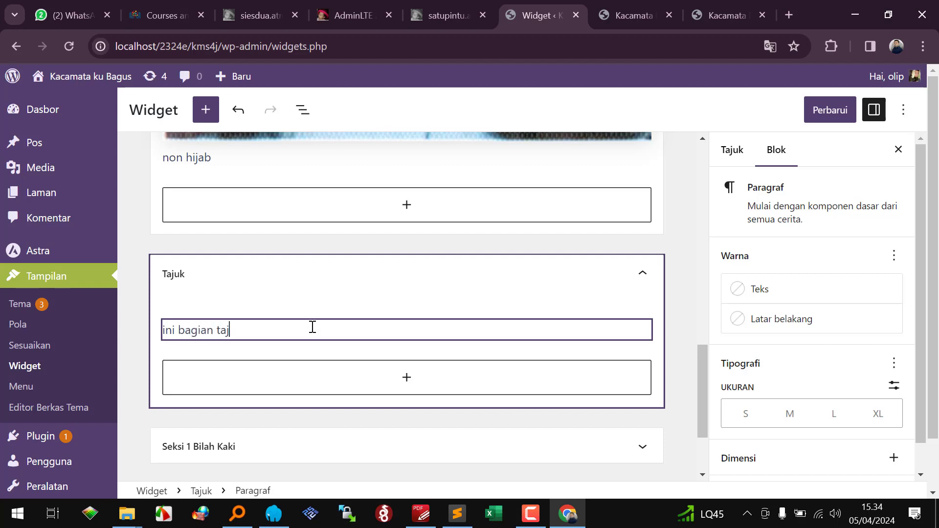
{"action": "left_click", "coordinate": [829, 111]}
Step: Add a paragraph block reading "kaki kiri" to the Seksi 1 Bilah Kaki widget area
{"action": "scroll", "coordinate": [553, 299], "scroll_direction": "down", "scroll_amount": 3}
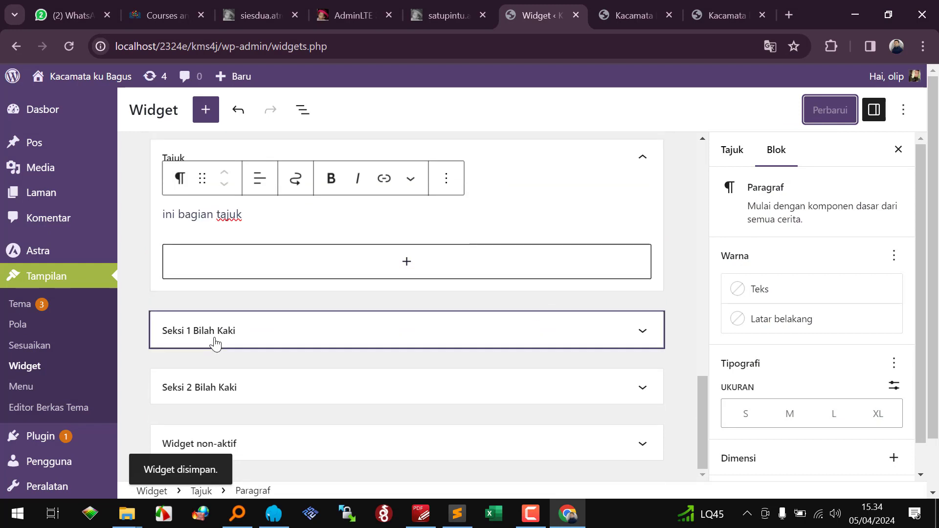
{"action": "left_click", "coordinate": [281, 335]}
{"action": "scroll", "coordinate": [309, 362], "scroll_direction": "down", "scroll_amount": 1}
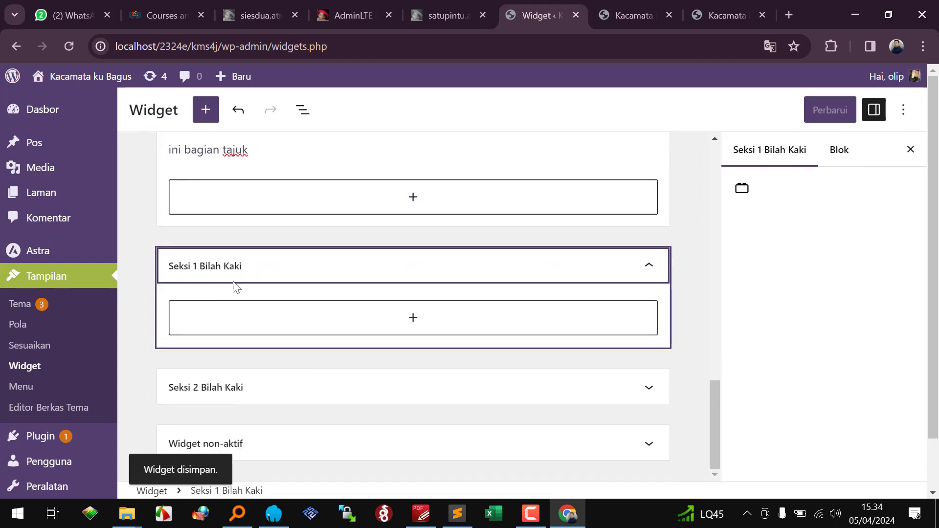
{"action": "left_click", "coordinate": [413, 323]}
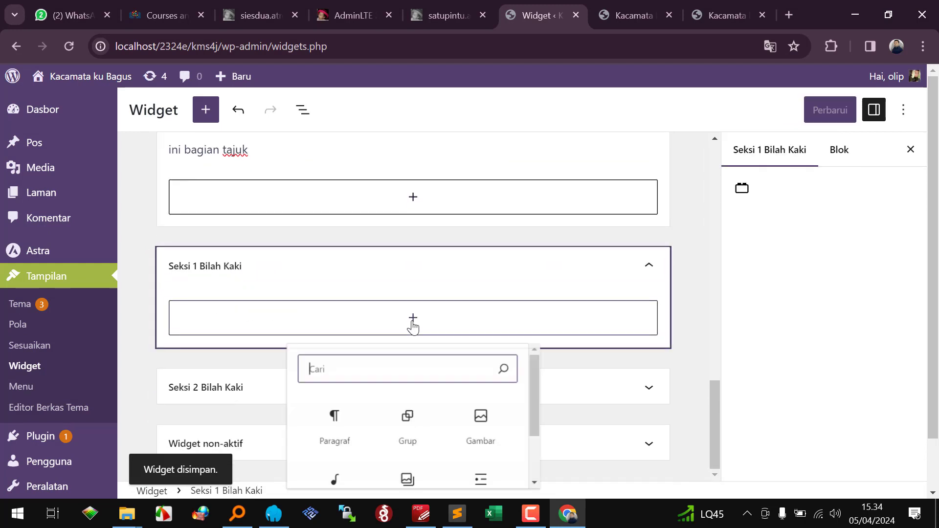
{"action": "left_click", "coordinate": [326, 417]}
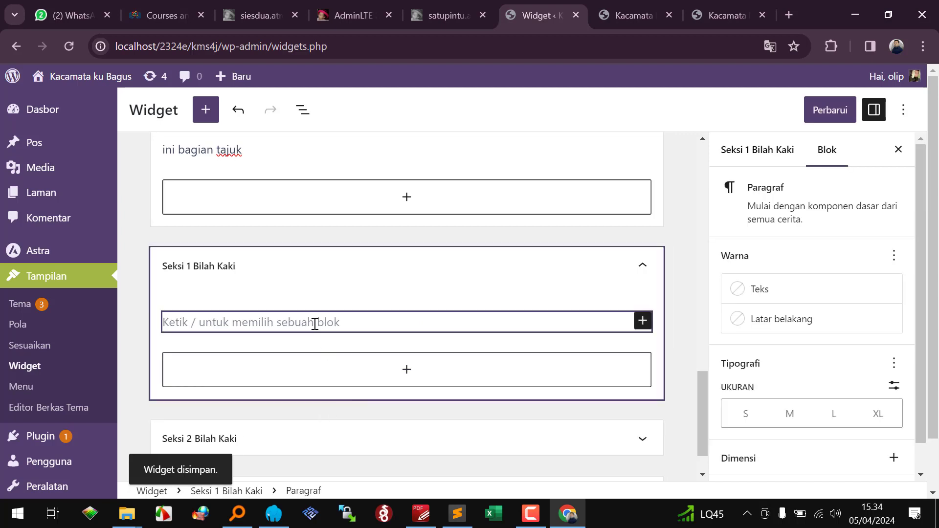
{"action": "type", "text": "kaki kiri"}
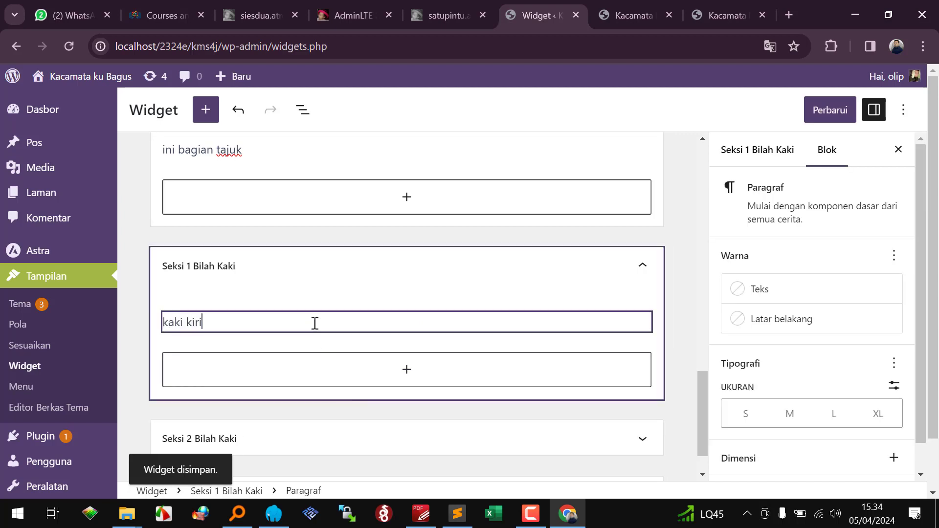
Step: Save the widgets with the new footer paragraph and reload the front page to check its footer
{"action": "left_click", "coordinate": [849, 105]}
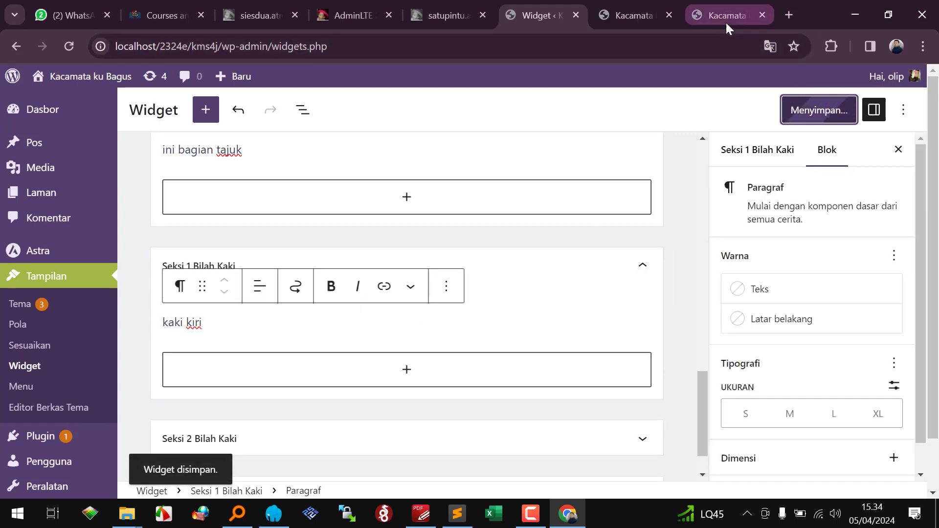
{"action": "left_click", "coordinate": [727, 21]}
{"action": "left_click", "coordinate": [69, 47]}
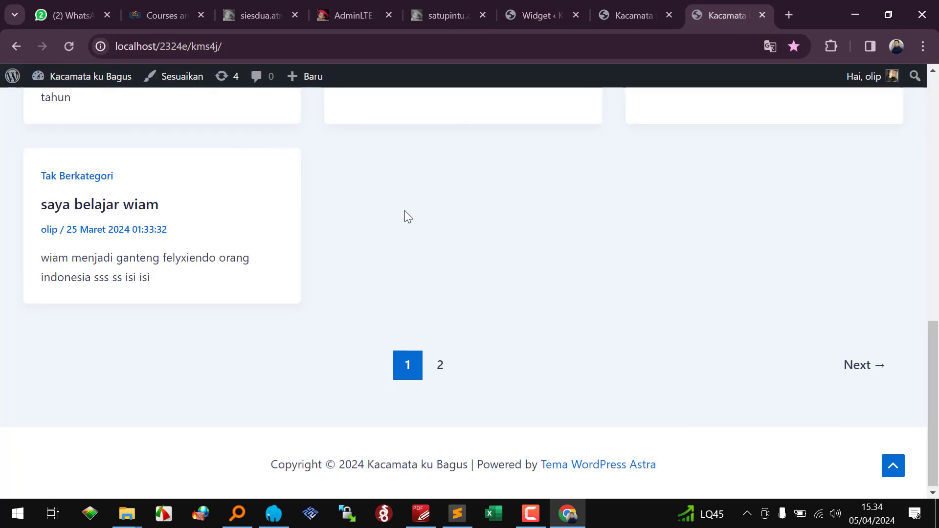
{"action": "scroll", "coordinate": [822, 394], "scroll_direction": "up", "scroll_amount": 15}
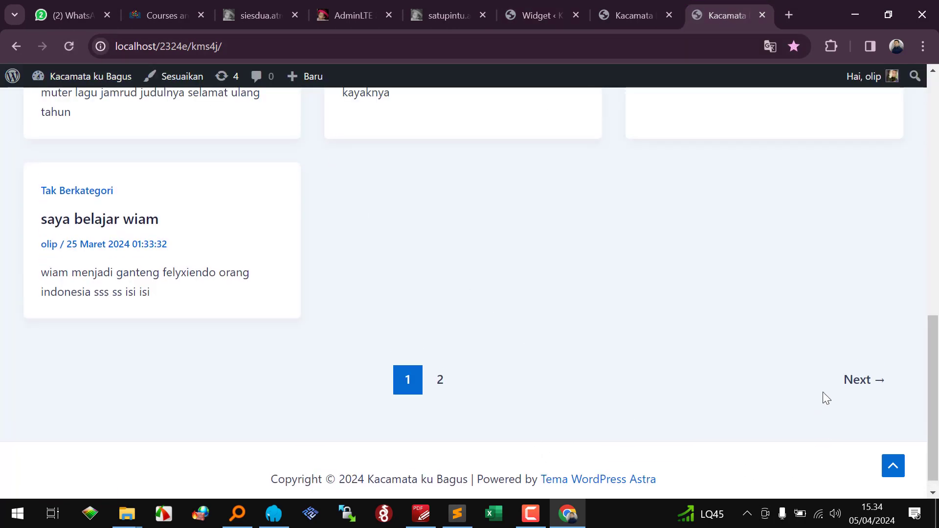
{"action": "left_click", "coordinate": [556, 13]}
{"action": "mouse_move", "coordinate": [46, 483]}
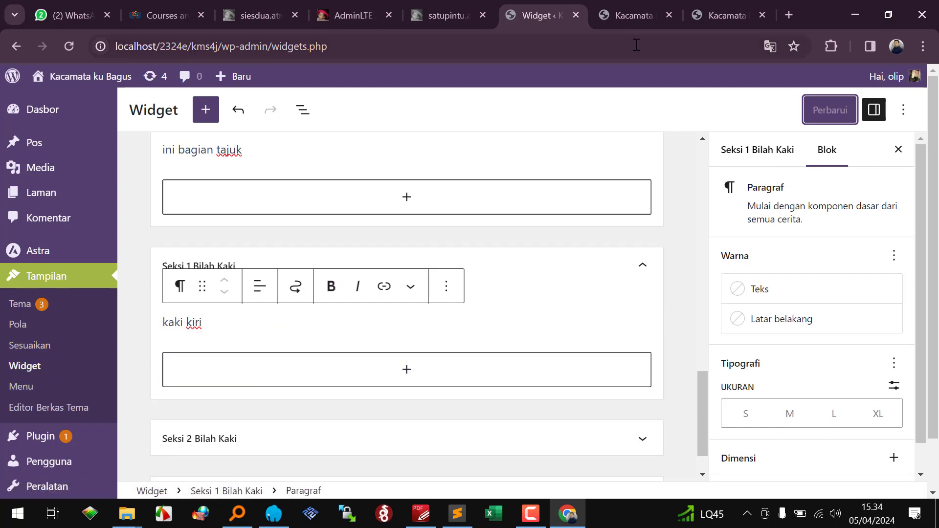
Step: Open the Menu management page under Tampilan, look through its settings and compare them with the front page's navigation links
{"action": "left_click", "coordinate": [691, 17]}
{"action": "left_click", "coordinate": [527, 30]}
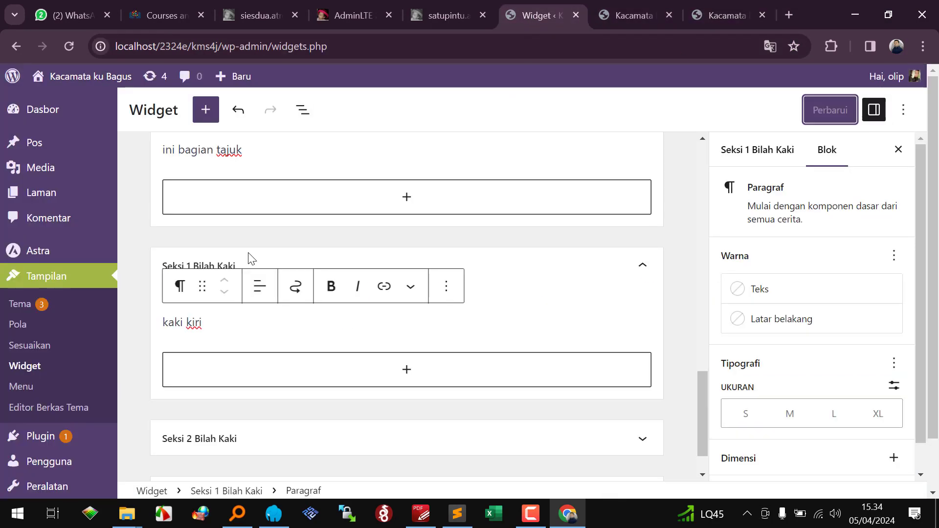
{"action": "left_click", "coordinate": [22, 389]}
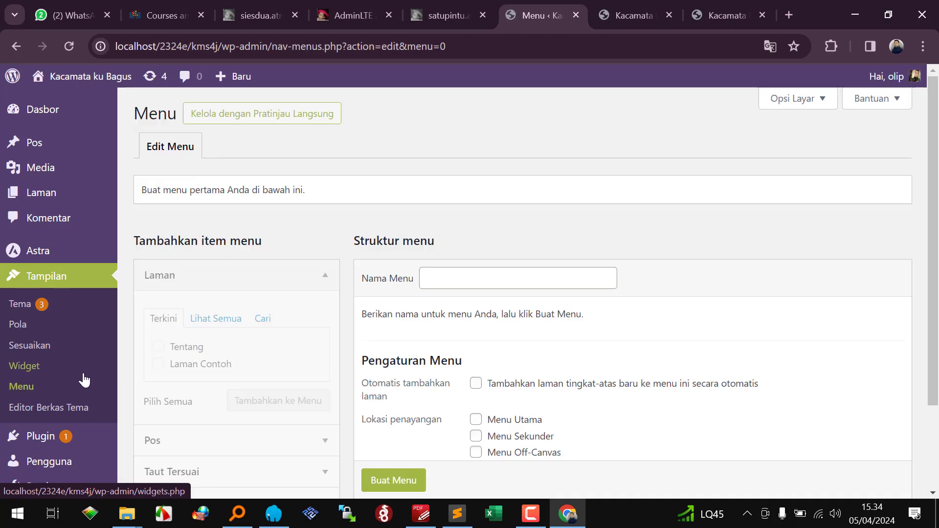
{"action": "scroll", "coordinate": [380, 227], "scroll_direction": "down", "scroll_amount": 2}
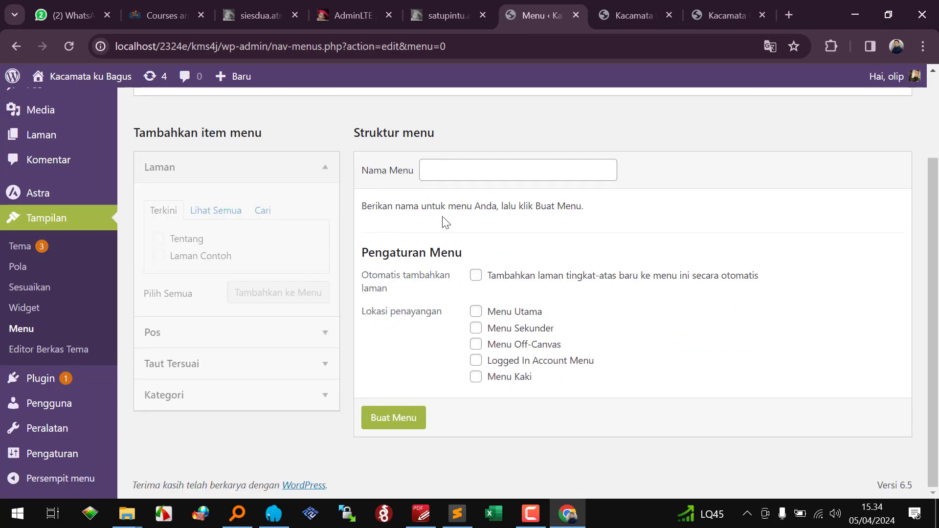
{"action": "scroll", "coordinate": [406, 218], "scroll_direction": "up", "scroll_amount": 2}
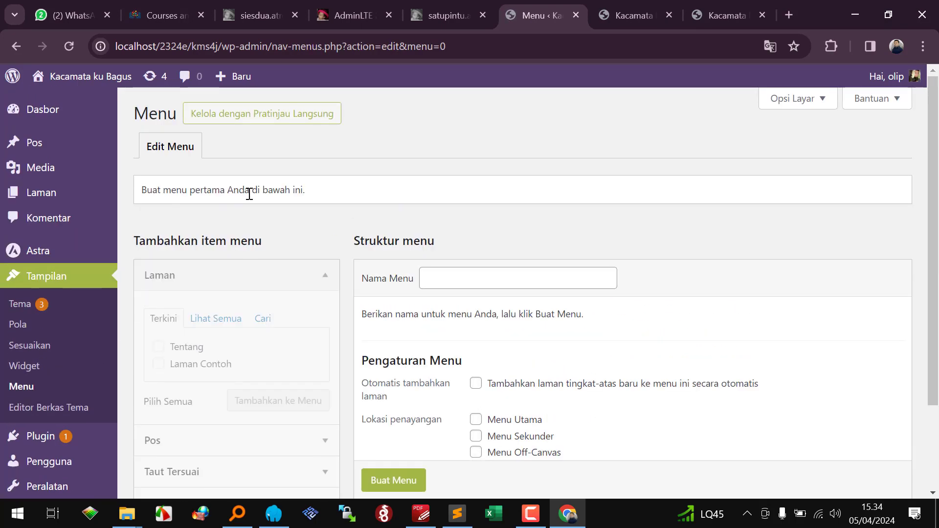
{"action": "left_click", "coordinate": [721, 6]}
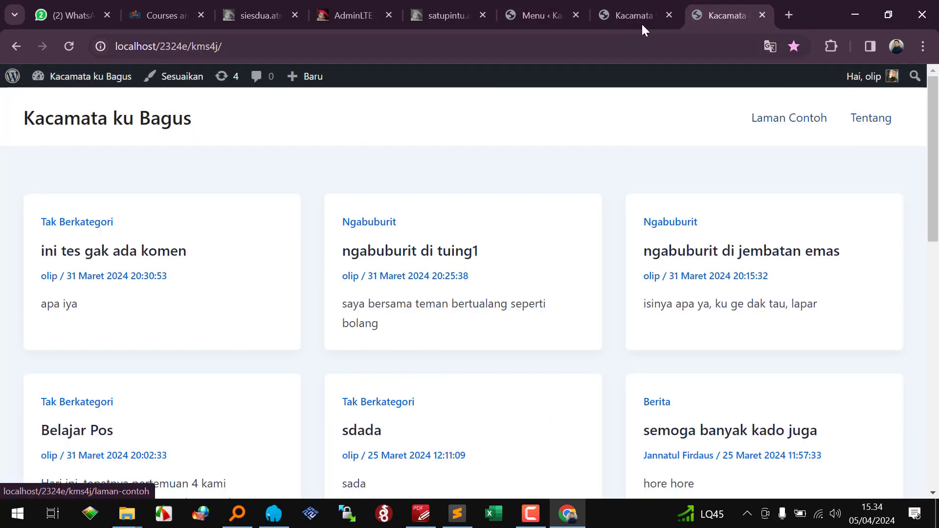
{"action": "left_click", "coordinate": [556, 15]}
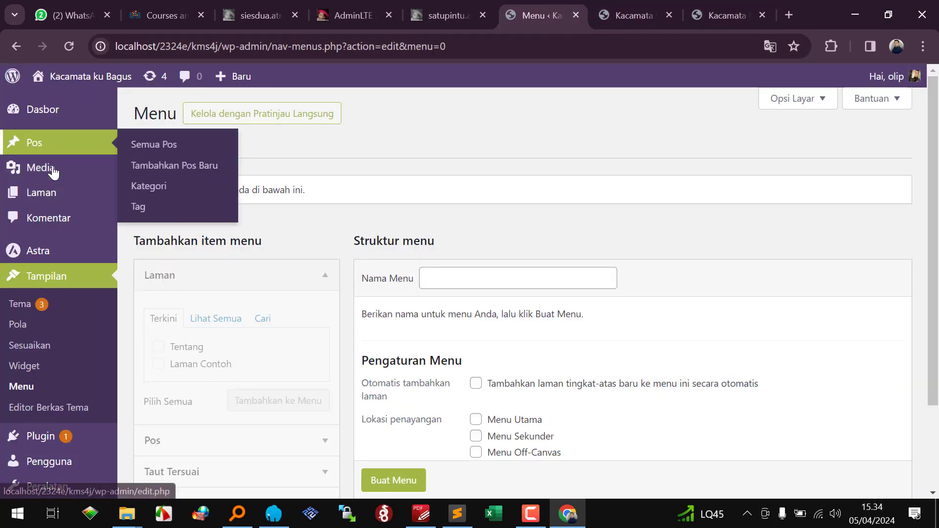
Step: Create a new page in a separate browser tab, title it "Lokasi" and place the cursor in its first empty block
{"action": "mouse_move", "coordinate": [41, 192]}
{"action": "right_click", "coordinate": [172, 222]}
{"action": "left_click", "coordinate": [235, 233]}
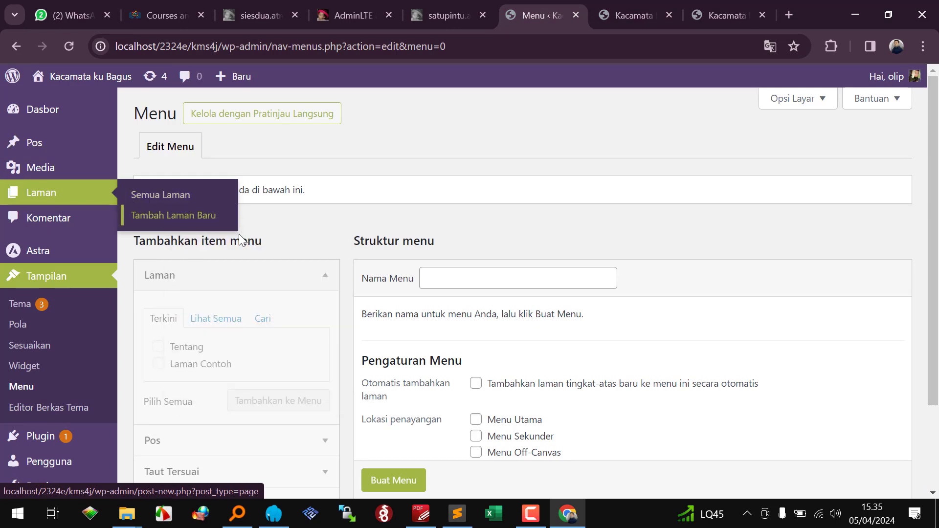
{"action": "left_click", "coordinate": [582, 14]}
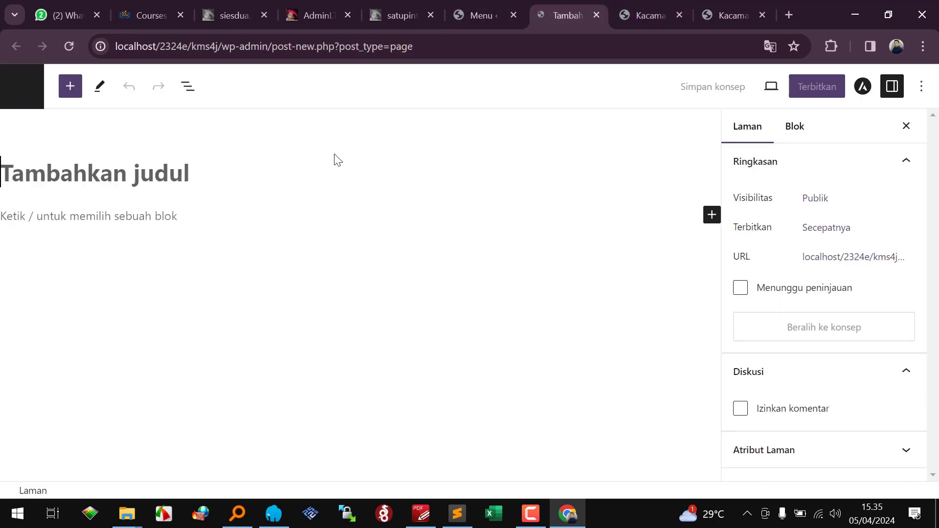
{"action": "type", "text": "Lokasi"}
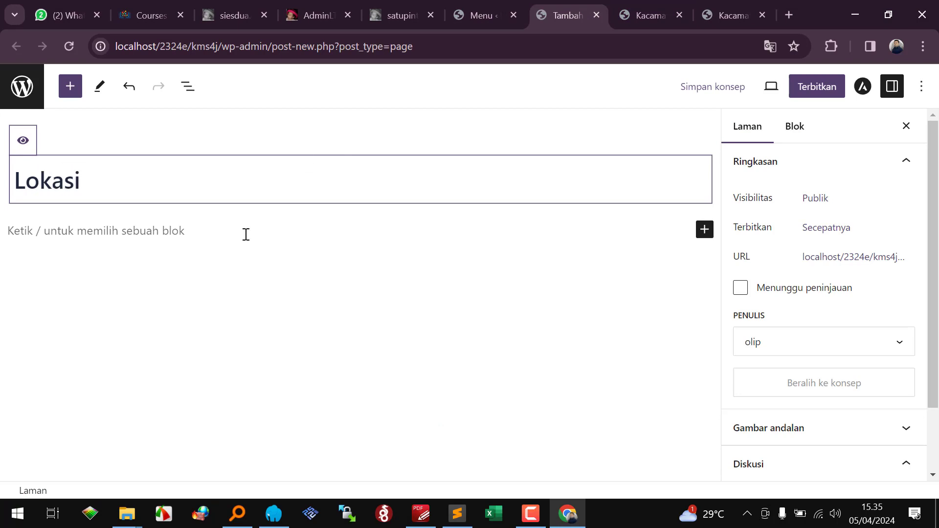
{"action": "left_click", "coordinate": [246, 234]}
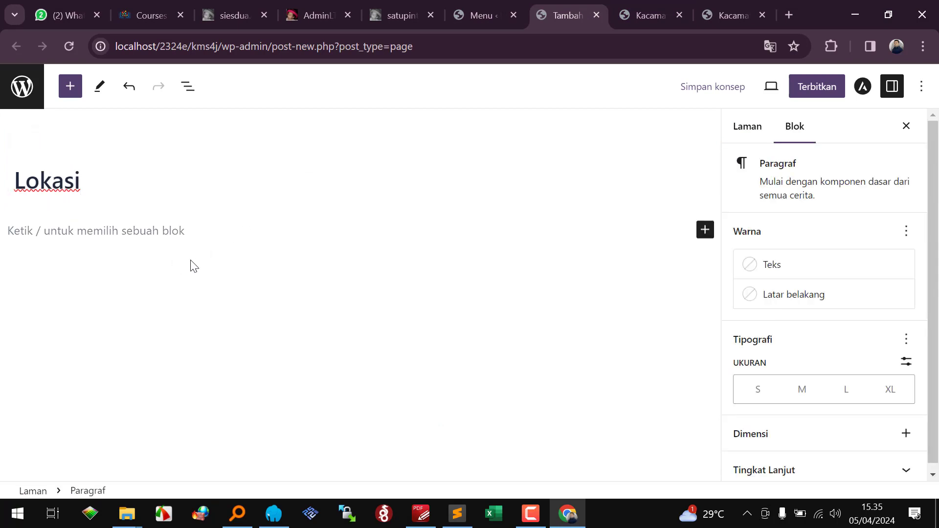
Step: Search the web for "lokasi saya" in a new browser tab
{"action": "left_click", "coordinate": [789, 16]}
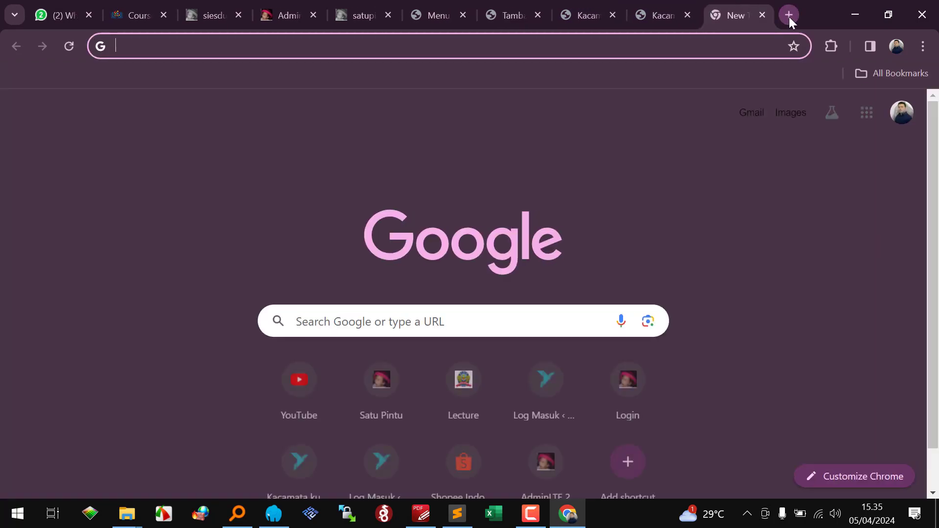
{"action": "type", "text": "lokasi saya"}
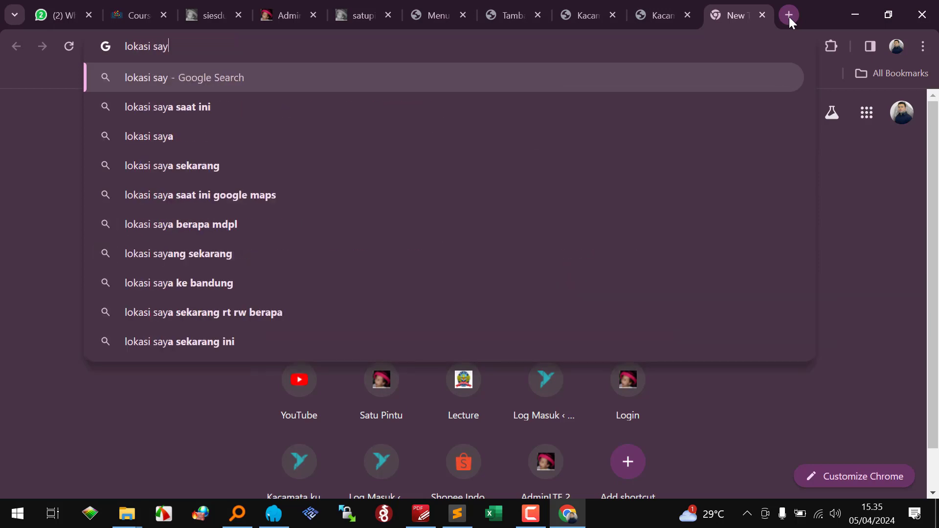
{"action": "key", "text": "Down"}
{"action": "key", "text": "Return"}
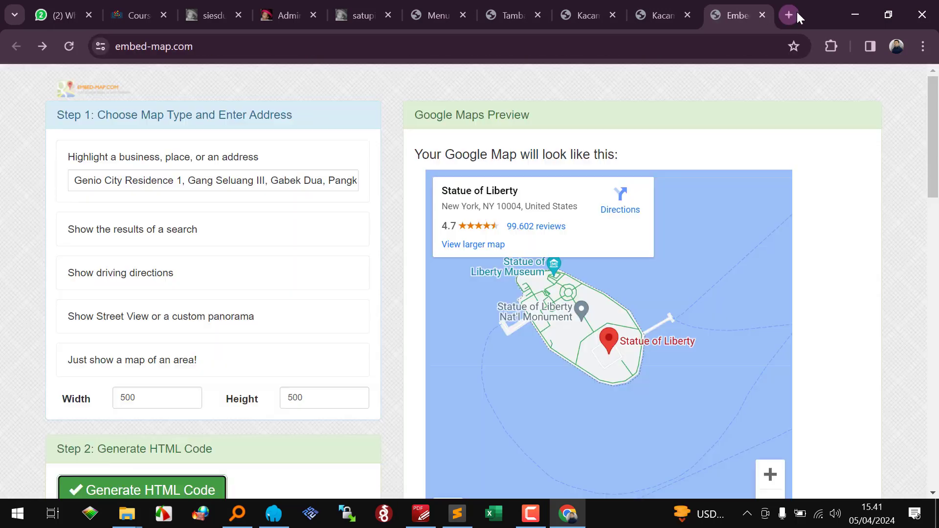
Step: Open Genio City Residence 1 in Google Maps in a new browser tab and look through its place details
{"action": "left_click", "coordinate": [796, 13]}
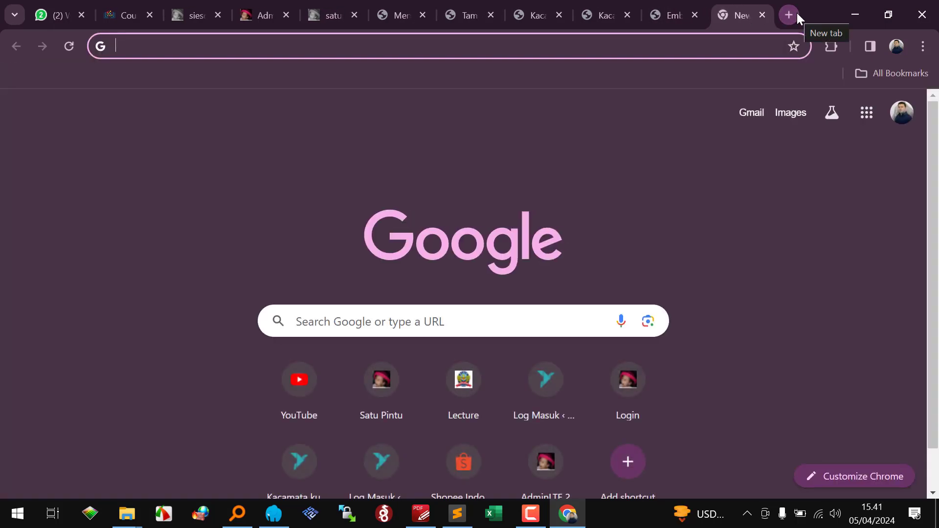
{"action": "type", "text": "genio"}
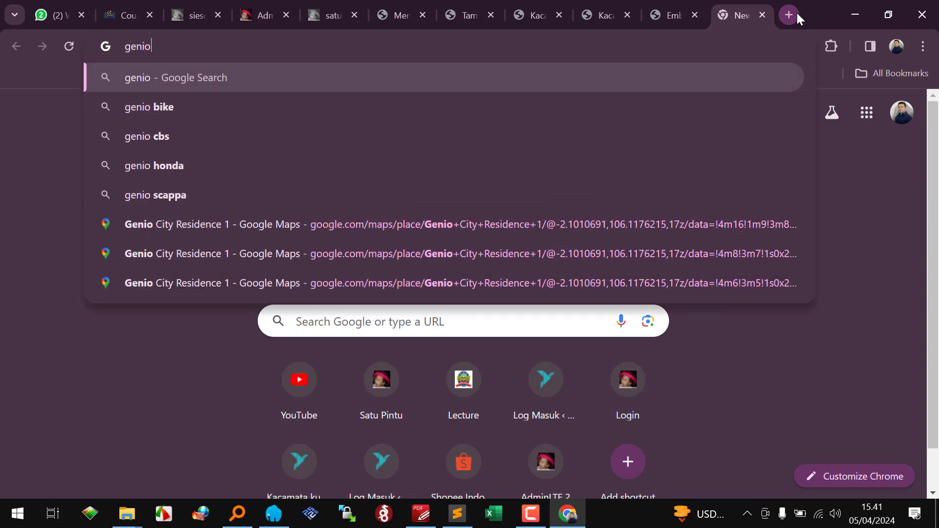
{"action": "type", "text": " city resi"}
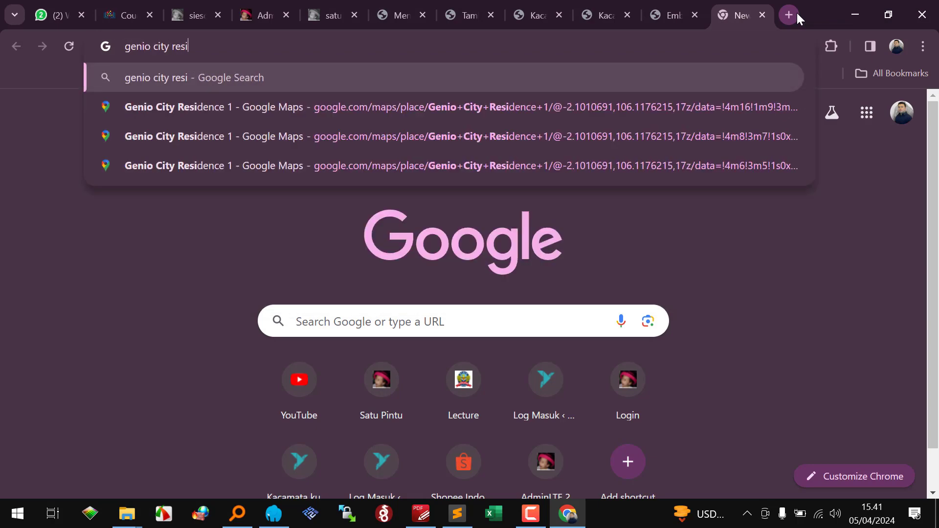
{"action": "key", "text": "Down"}
{"action": "key", "text": "Return"}
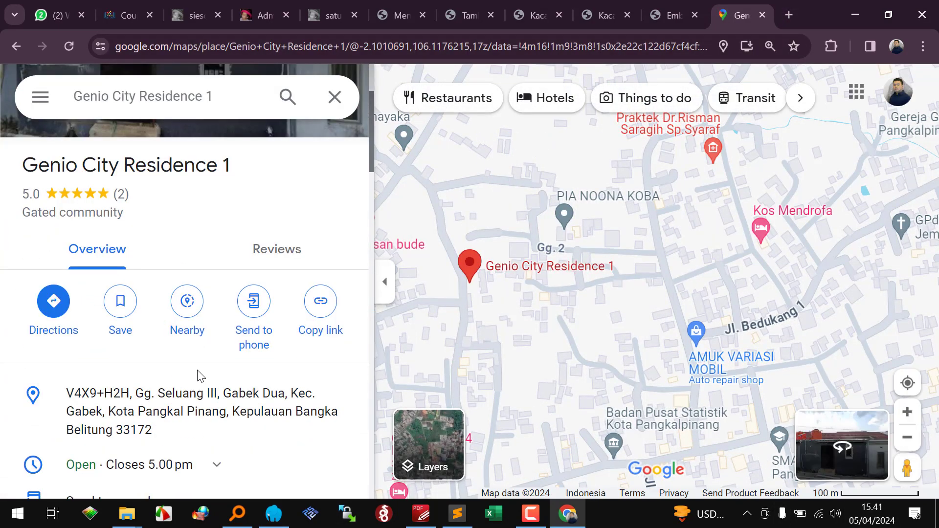
{"action": "scroll", "coordinate": [198, 376], "scroll_direction": "down", "scroll_amount": 5}
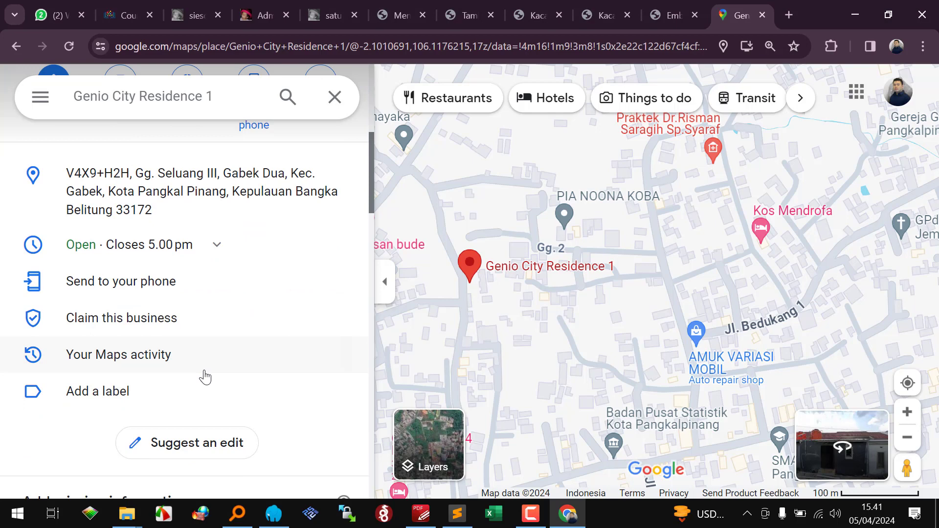
{"action": "scroll", "coordinate": [204, 377], "scroll_direction": "up", "scroll_amount": 6}
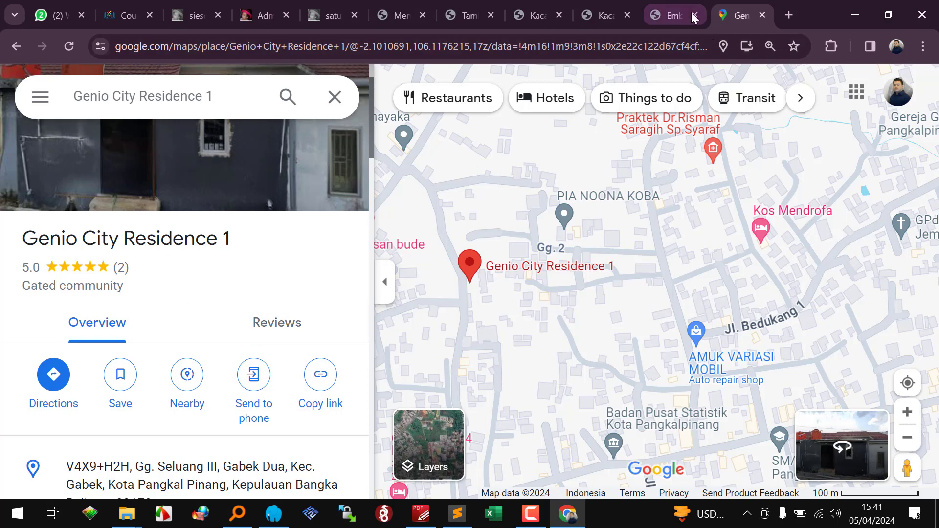
Step: Switch to embed-map.com and set the highlighted place to the suggested Genio City Residence 1
{"action": "left_click", "coordinate": [678, 15]}
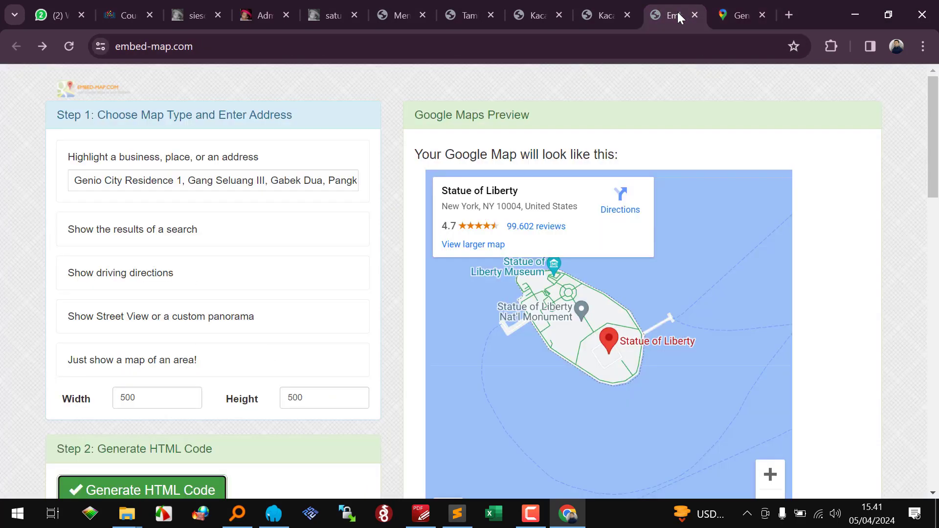
{"action": "left_click", "coordinate": [170, 52]}
{"action": "left_click", "coordinate": [191, 48]}
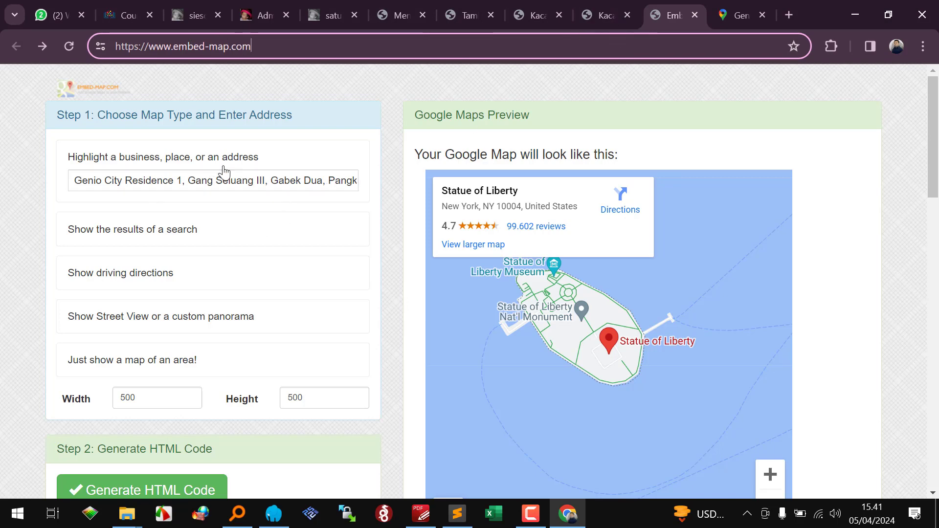
{"action": "left_click", "coordinate": [164, 182]}
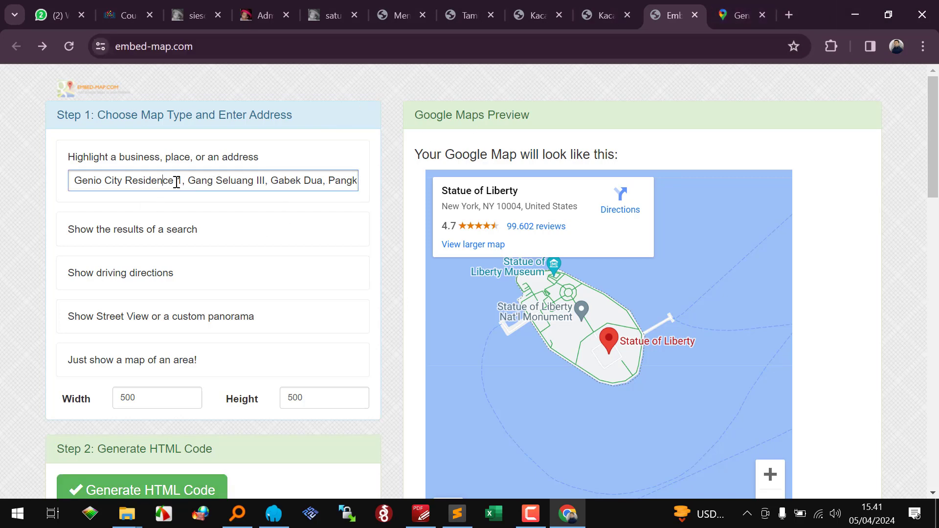
{"action": "key", "text": "ctrl+a"}
{"action": "key", "text": "Left"}
{"action": "key", "text": "ctrl+a"}
{"action": "type", "text": "genio"}
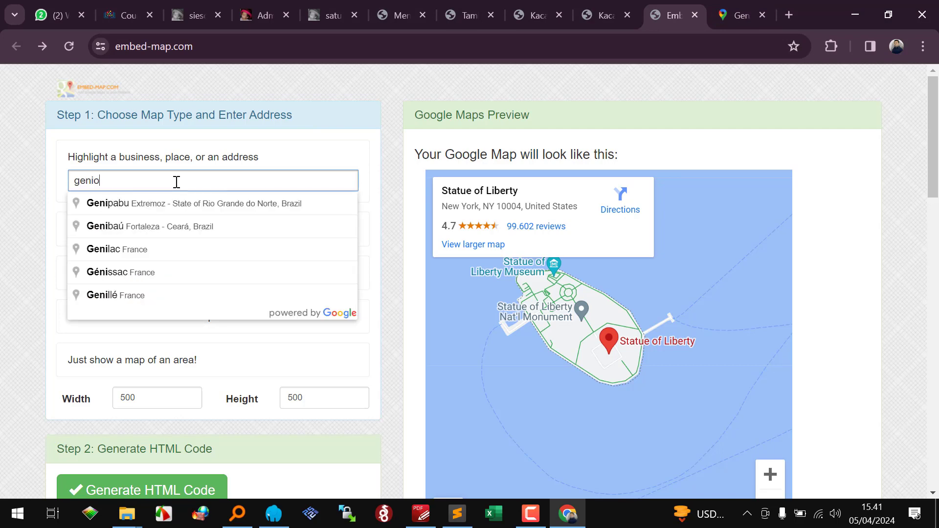
{"action": "type", "text": " city"}
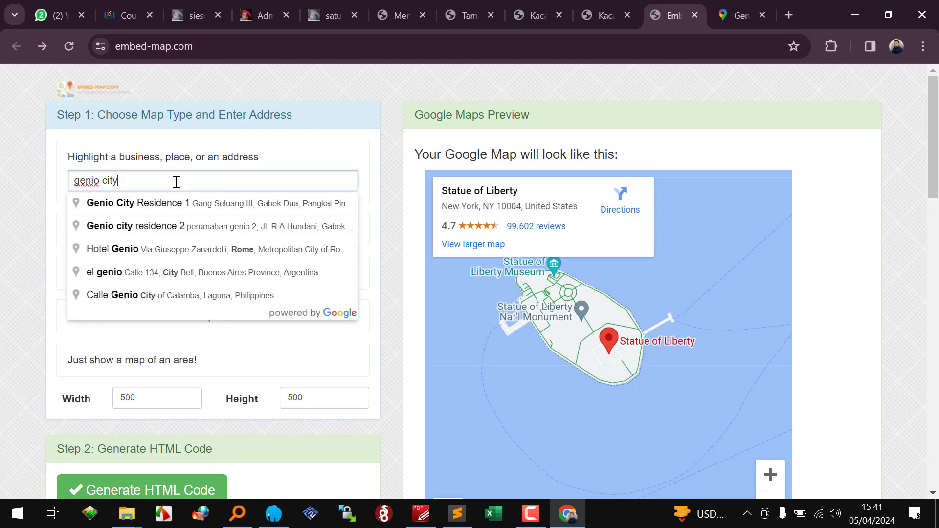
{"action": "left_click", "coordinate": [198, 211]}
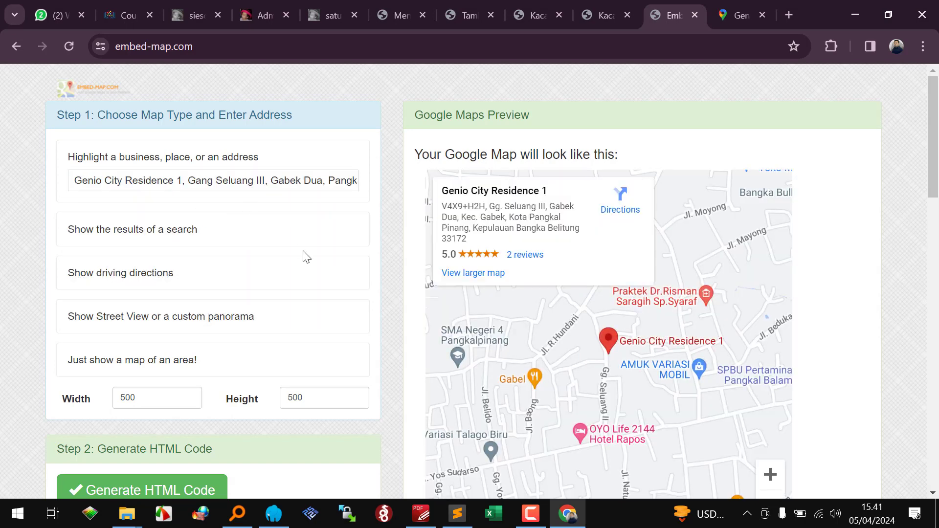
Step: Generate the map's HTML embed code, copy it to the clipboard and dismiss the download manager's dialog
{"action": "double_click", "coordinate": [130, 396]}
{"action": "double_click", "coordinate": [299, 395]}
{"action": "scroll", "coordinate": [155, 415], "scroll_direction": "down", "scroll_amount": 3}
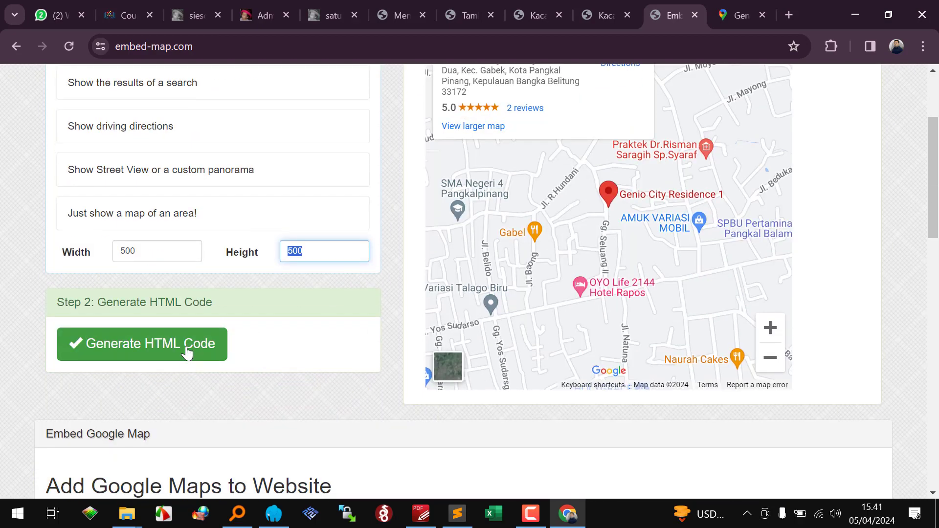
{"action": "left_click", "coordinate": [187, 351]}
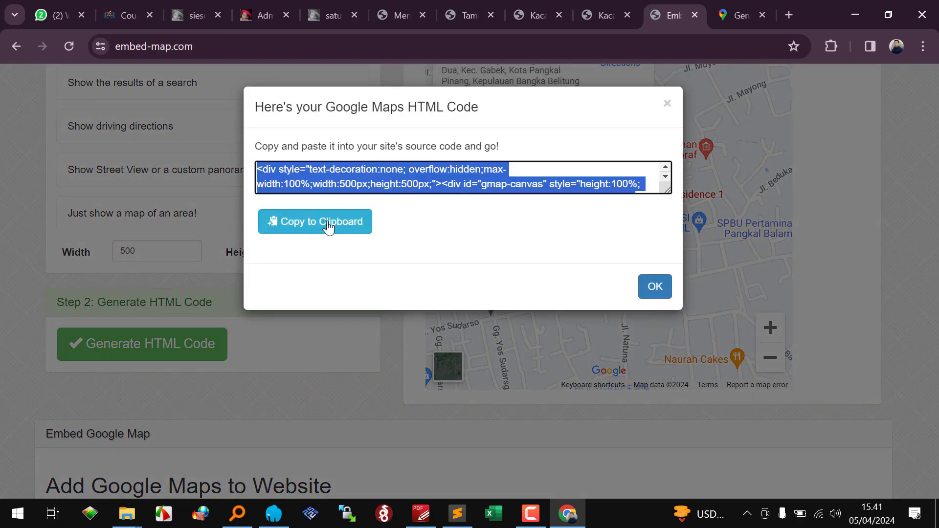
{"action": "left_click", "coordinate": [321, 226]}
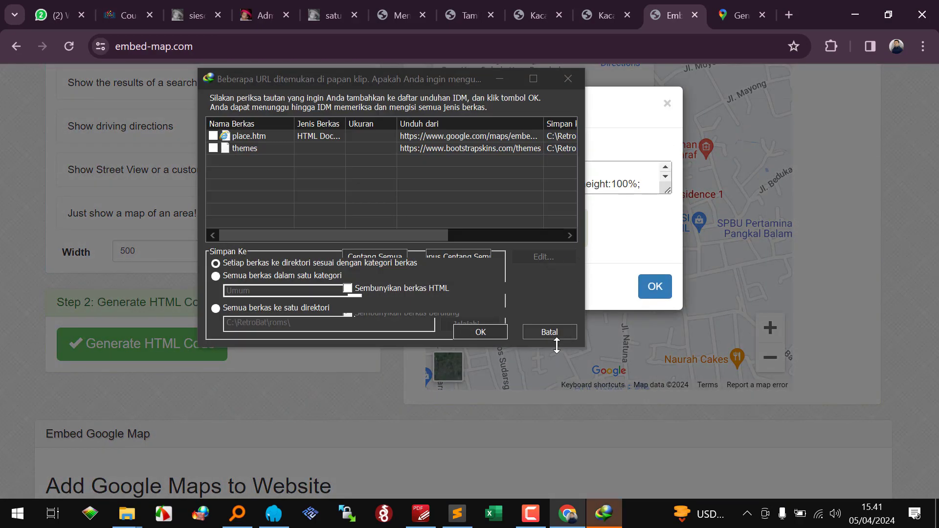
{"action": "left_click", "coordinate": [552, 333]}
Step: Replace the link in the Lokasi page's custom HTML block with the copied map embed code, including its API key, and preview the map
{"action": "left_click", "coordinate": [589, 18]}
{"action": "left_click", "coordinate": [538, 16]}
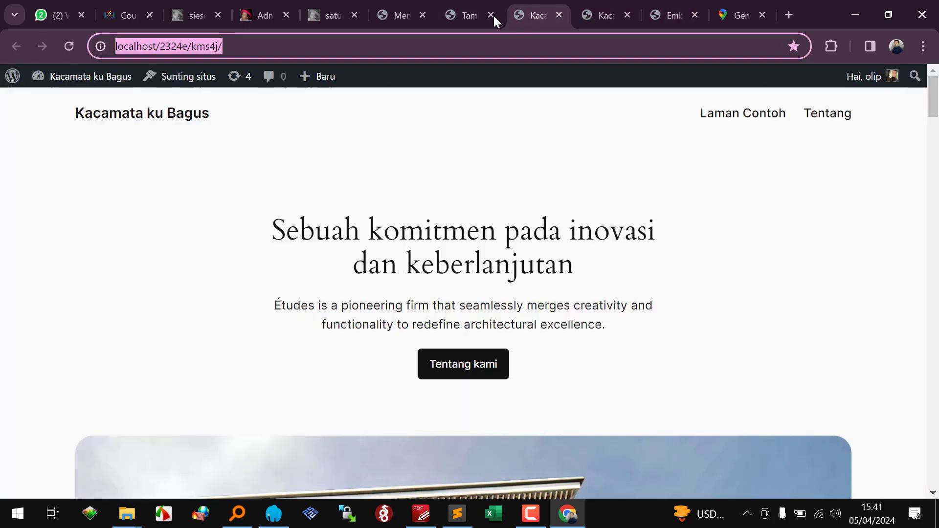
{"action": "left_click", "coordinate": [470, 15]}
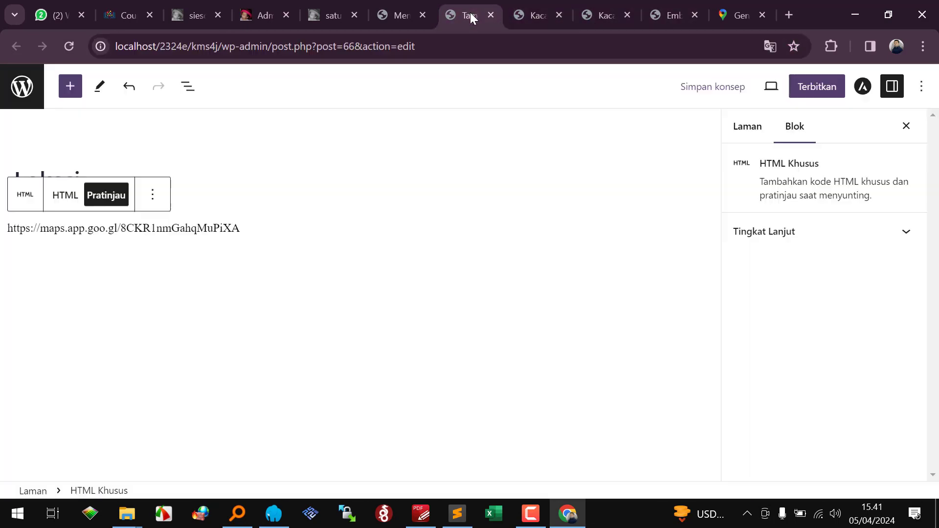
{"action": "triple_click", "coordinate": [151, 226]}
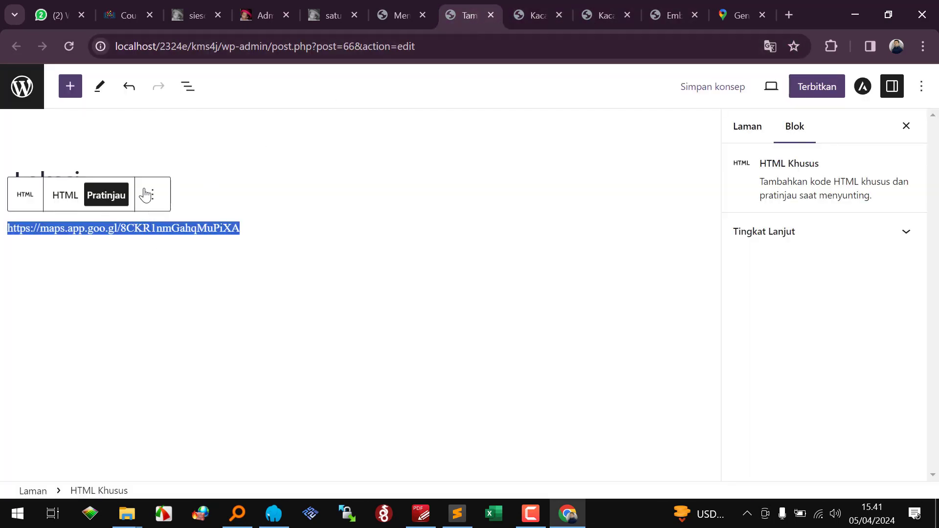
{"action": "left_click", "coordinate": [66, 198]}
{"action": "left_click", "coordinate": [177, 240]}
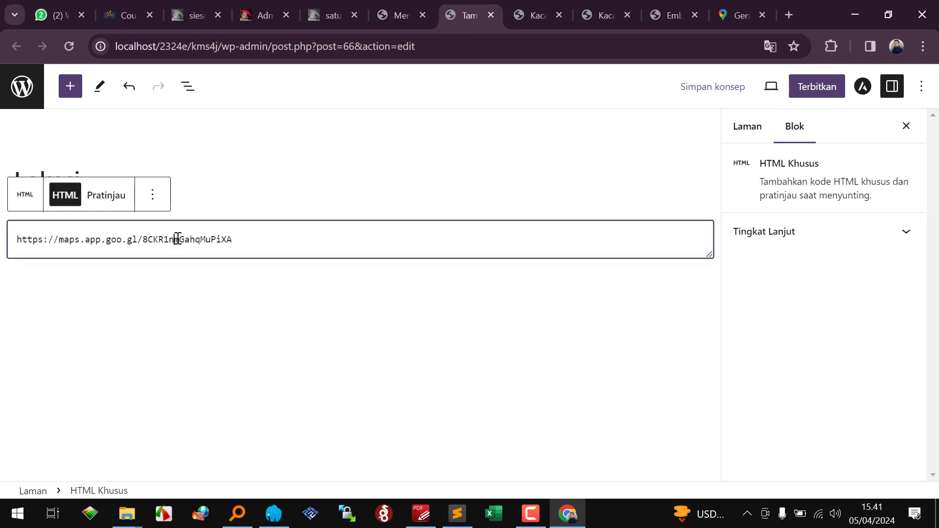
{"action": "key", "text": "ctrl+a"}
{"action": "key", "text": "ctrl+v"}
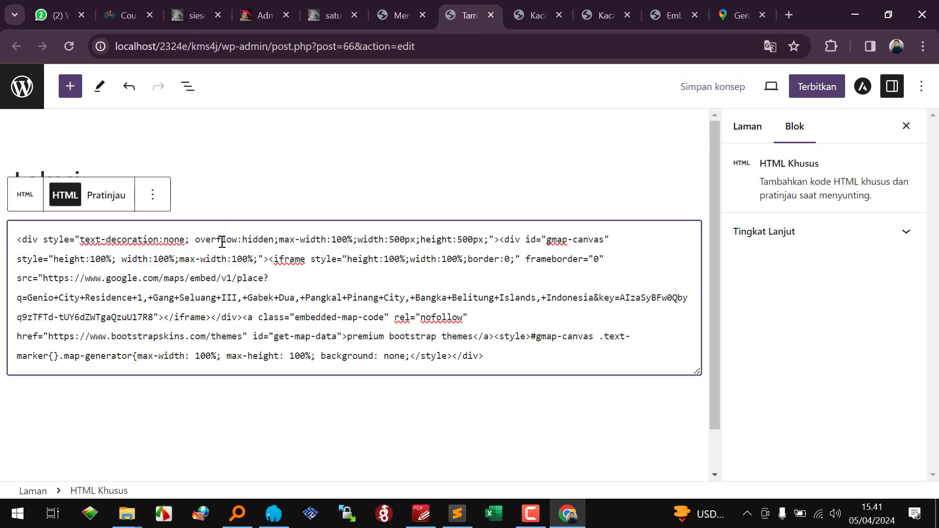
{"action": "left_click", "coordinate": [105, 197]}
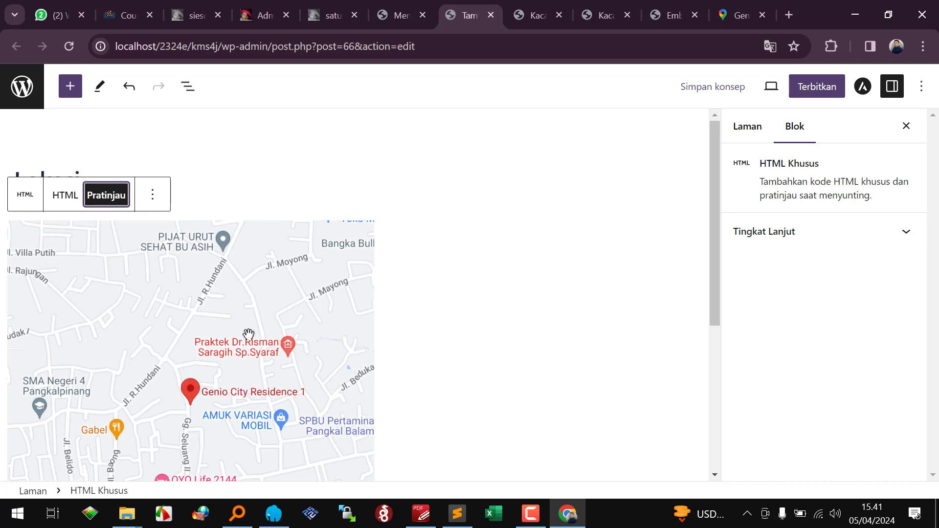
Step: Publish the Lokasi page and reload the site's front page to check its navigation
{"action": "left_click", "coordinate": [816, 88]}
{"action": "left_click", "coordinate": [801, 96]}
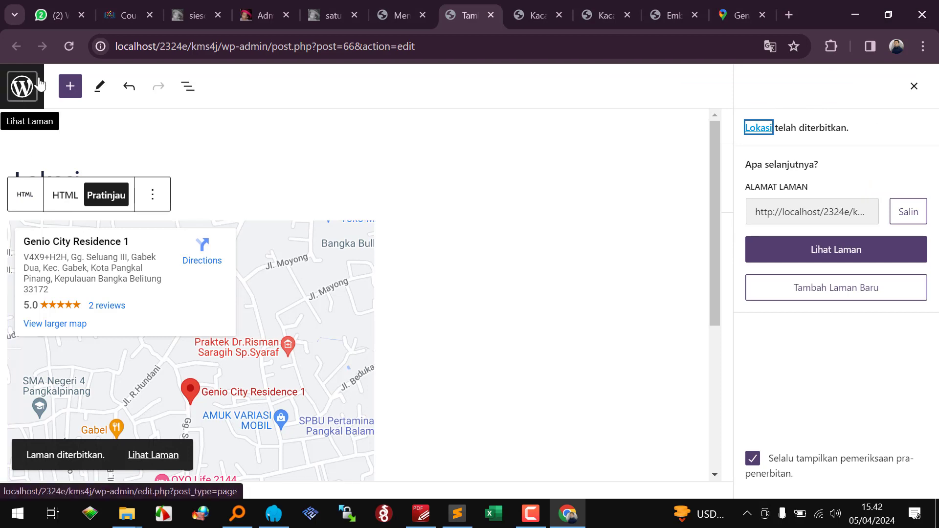
{"action": "left_click", "coordinate": [405, 19]}
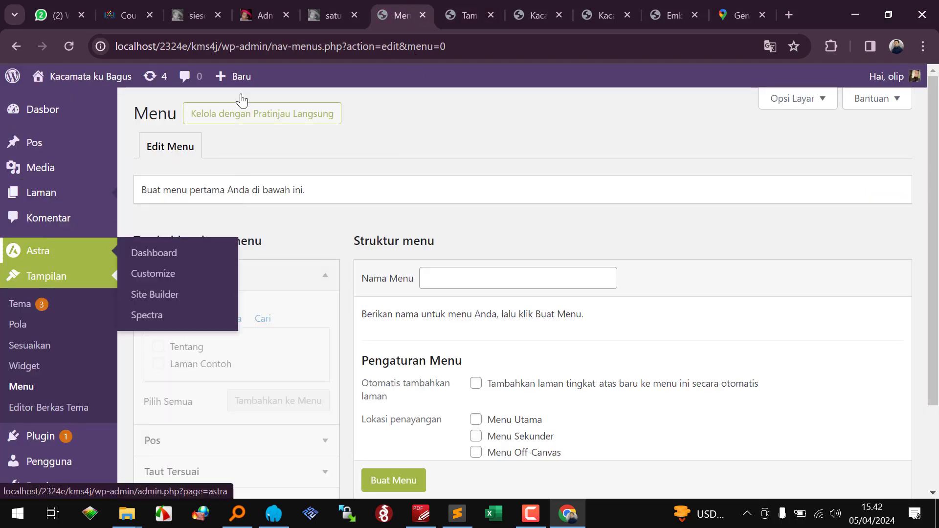
{"action": "left_click", "coordinate": [469, 15]}
{"action": "left_click", "coordinate": [514, 15]}
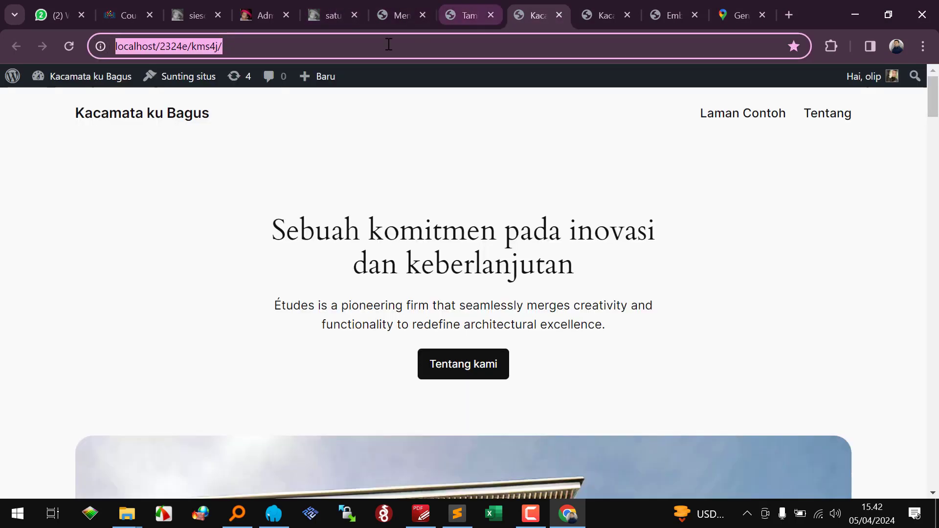
{"action": "left_click", "coordinate": [70, 47]}
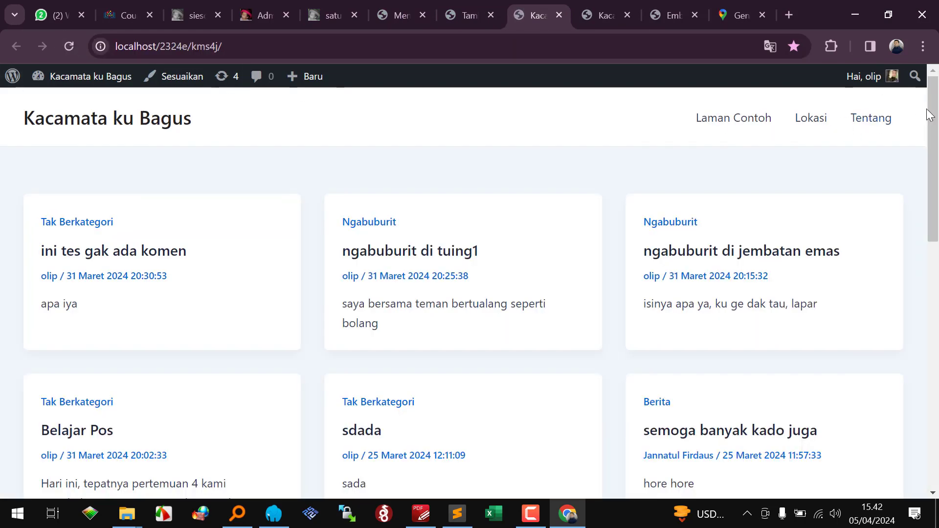
Step: Leave the Lokasi page editor for the page list and open the theme's Menu management page
{"action": "left_click", "coordinate": [461, 15]}
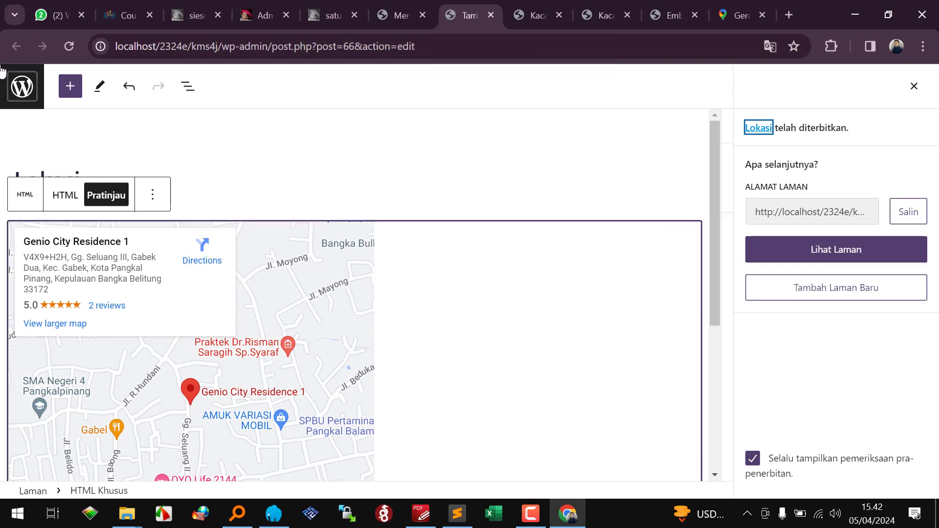
{"action": "left_click", "coordinate": [17, 100]}
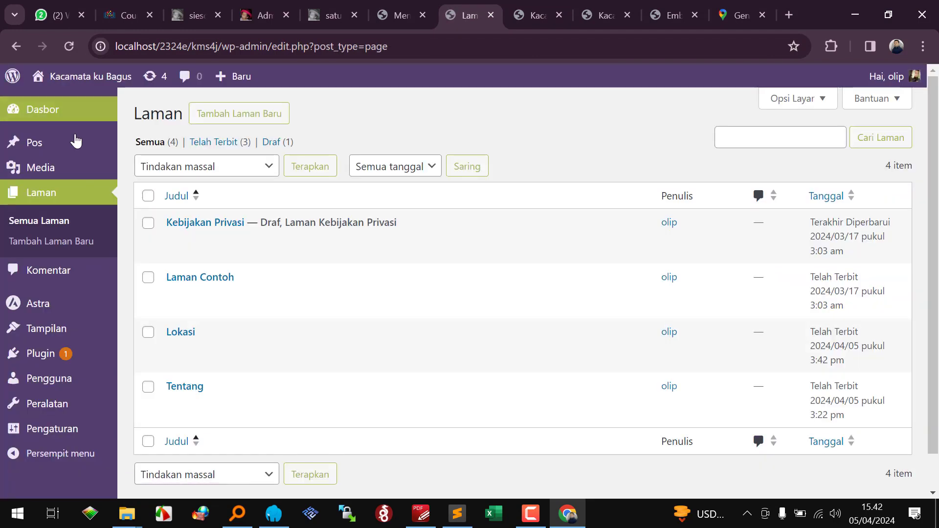
{"action": "mouse_move", "coordinate": [216, 327]}
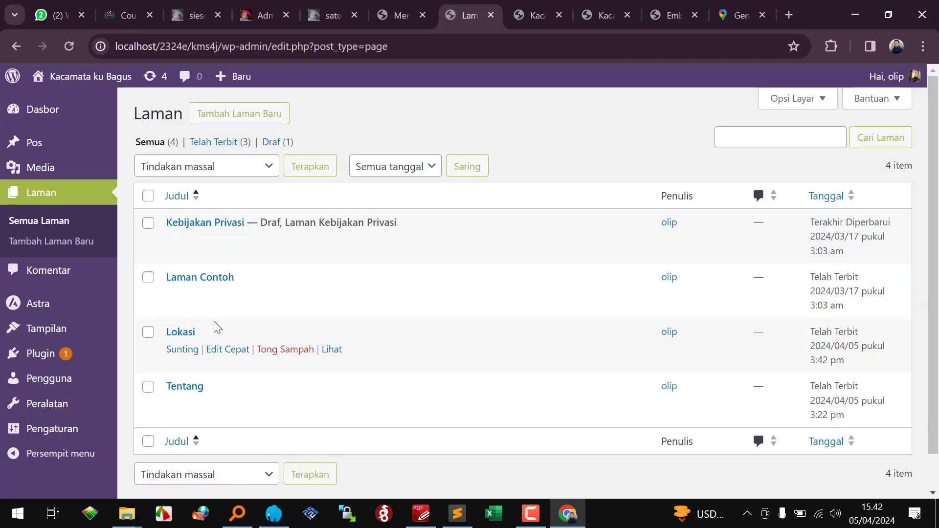
{"action": "mouse_move", "coordinate": [73, 304]}
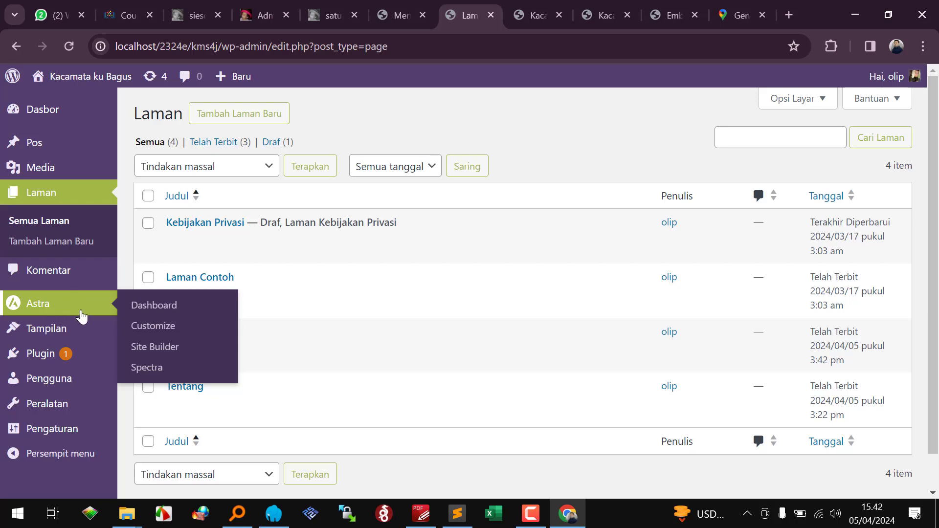
{"action": "mouse_move", "coordinate": [197, 301]}
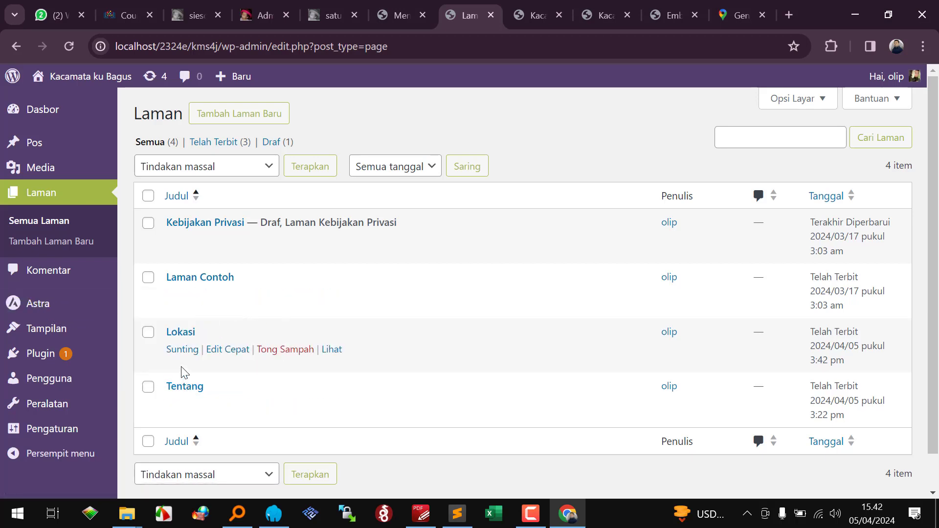
{"action": "mouse_move", "coordinate": [185, 391]}
{"action": "mouse_move", "coordinate": [184, 340]}
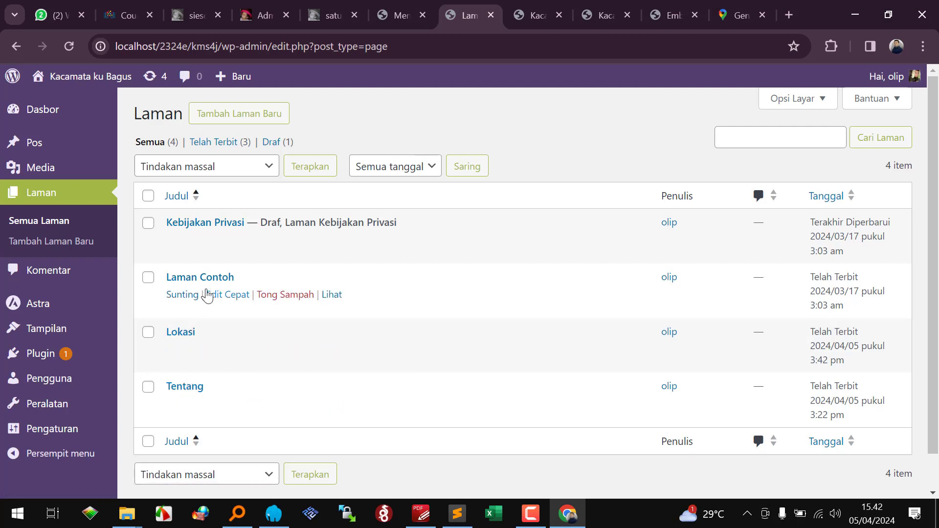
{"action": "mouse_move", "coordinate": [104, 338]}
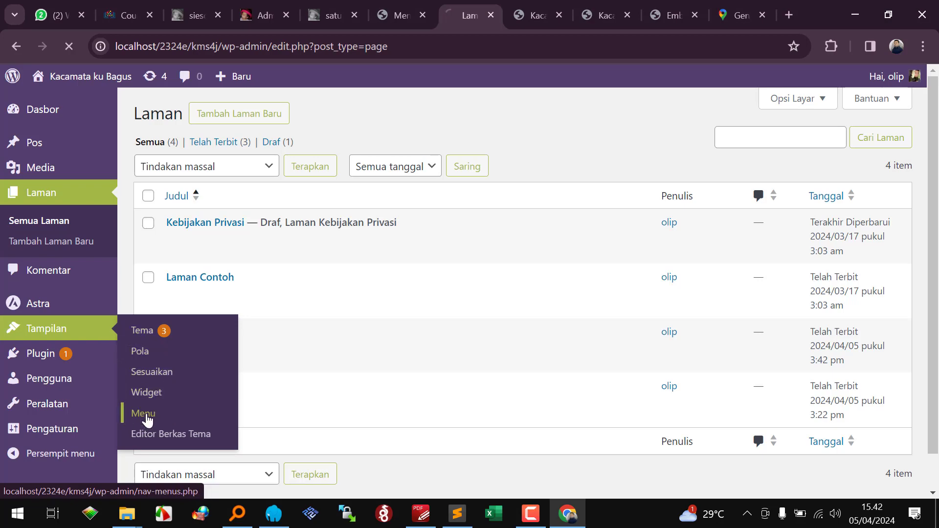
{"action": "scroll", "coordinate": [451, 296], "scroll_direction": "down", "scroll_amount": 2}
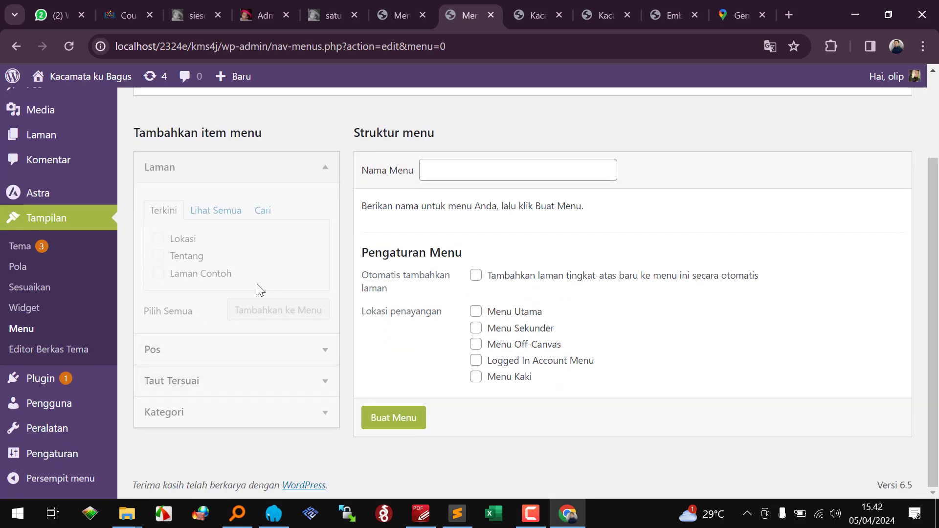
Step: Compare the front page's navigation and create a menu named menuutama assigned to the Menu Utama display location
{"action": "left_click", "coordinate": [532, 16]}
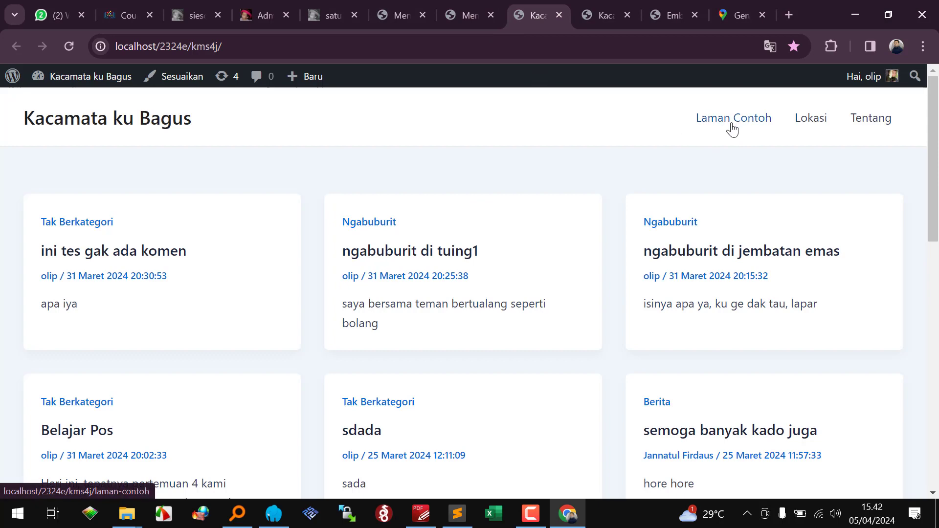
{"action": "left_click", "coordinate": [463, 15]}
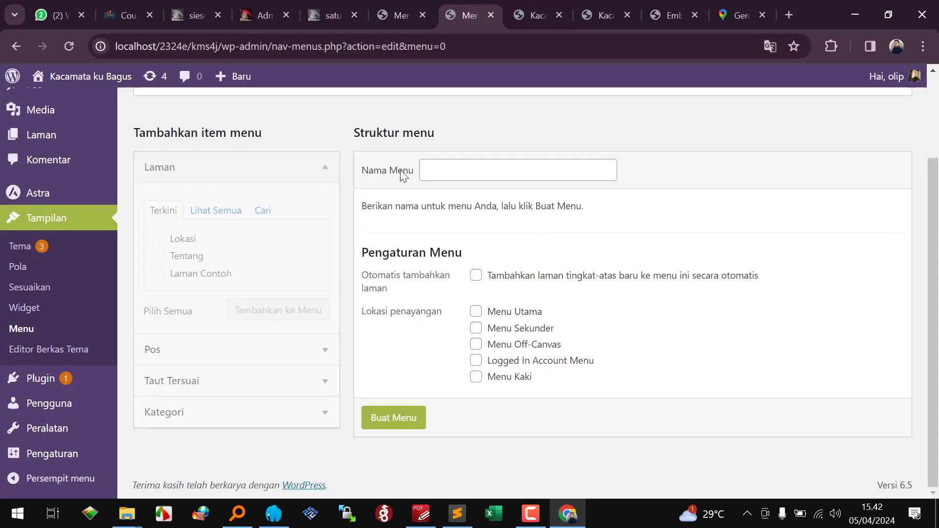
{"action": "left_click", "coordinate": [446, 175]}
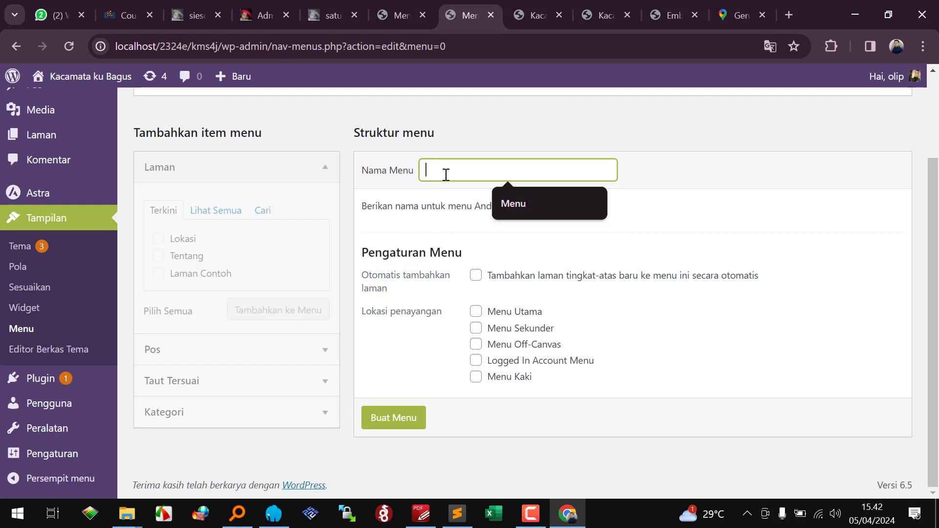
{"action": "type", "text": "menuutama"}
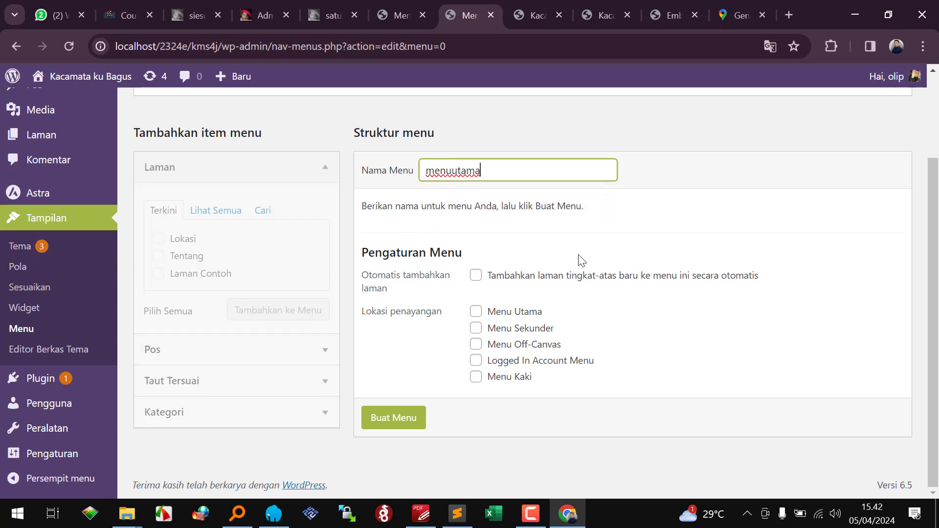
{"action": "left_click", "coordinate": [477, 312]}
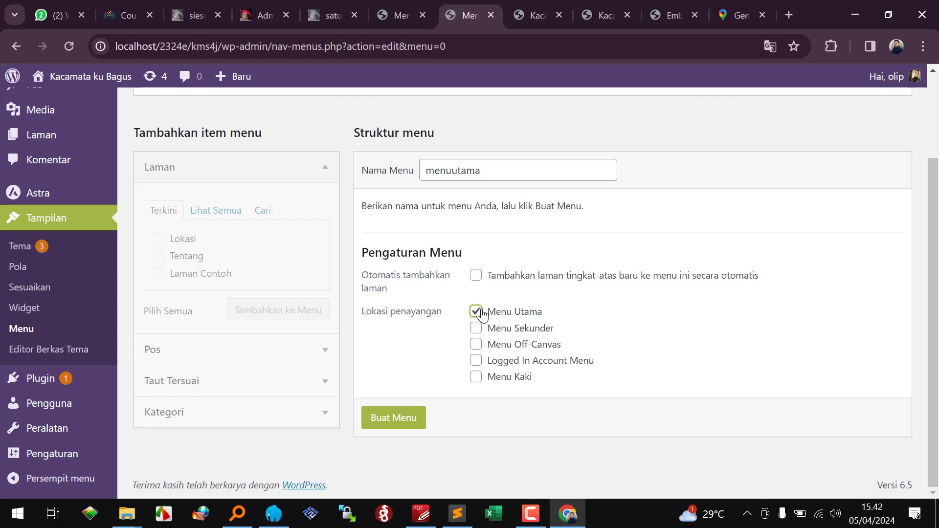
{"action": "left_click", "coordinate": [532, 11]}
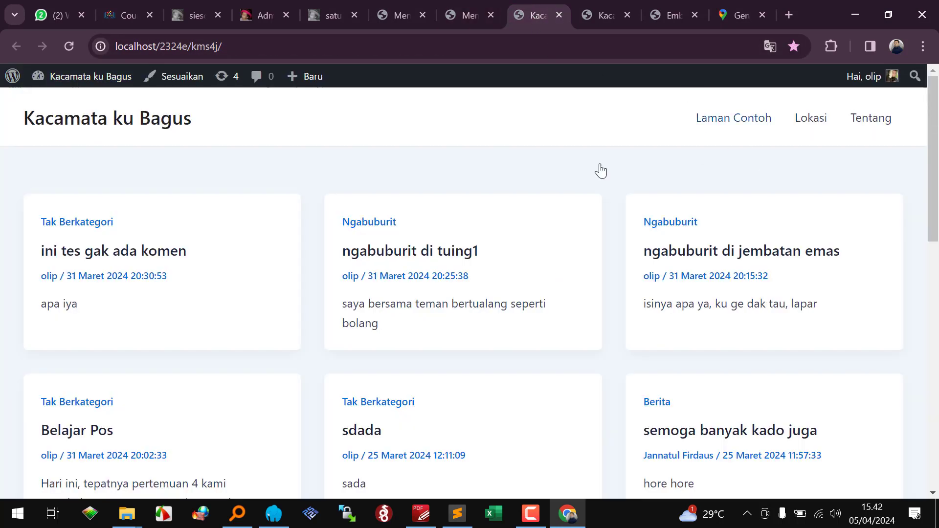
{"action": "left_click", "coordinate": [465, 15]}
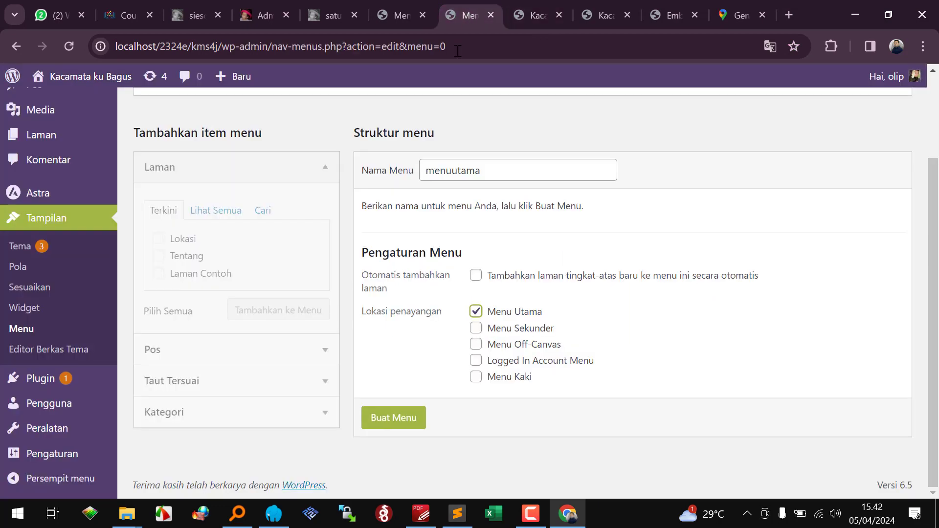
{"action": "left_click", "coordinate": [399, 419]}
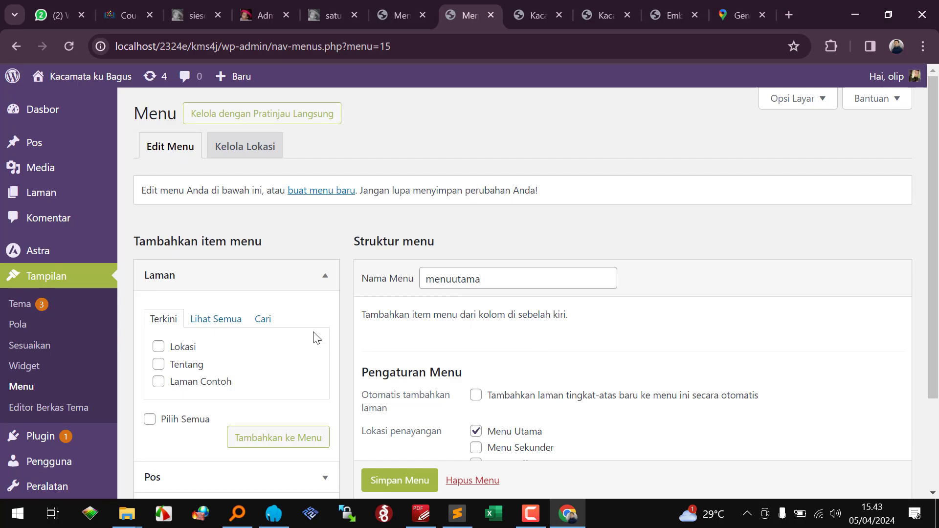
Step: Add the Lokasi and Tentang pages to menuutama, place Tentang above Lokasi, and save the menu
{"action": "scroll", "coordinate": [285, 344], "scroll_direction": "down", "scroll_amount": 2}
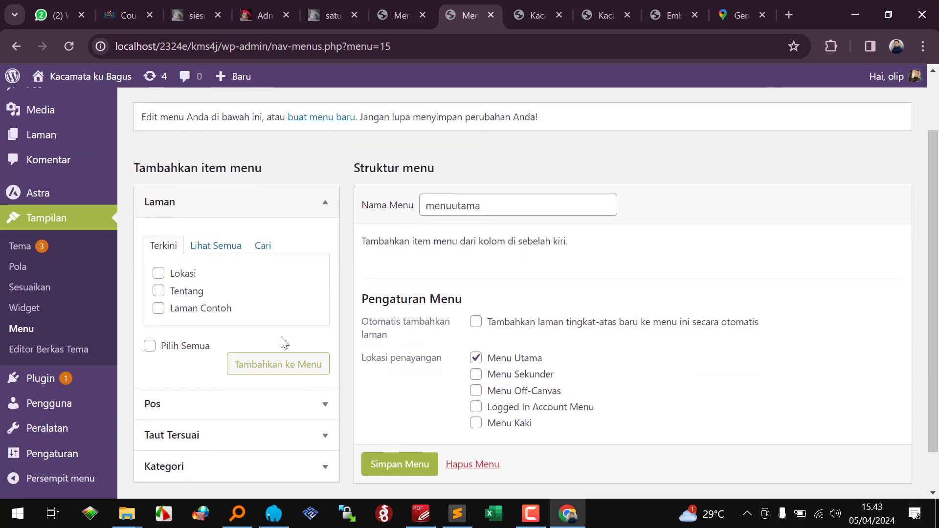
{"action": "left_click", "coordinate": [160, 274]}
{"action": "left_click", "coordinate": [161, 292]}
{"action": "left_click", "coordinate": [287, 367]}
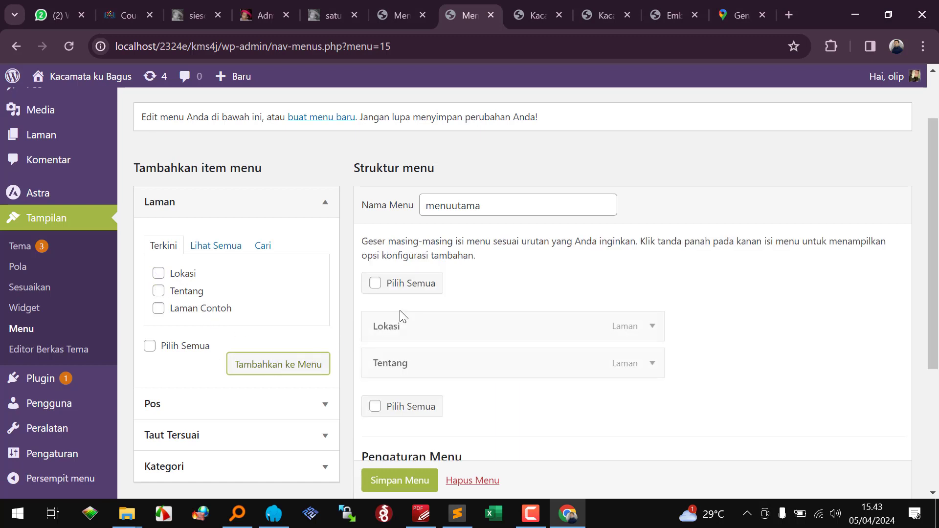
{"action": "left_click_drag", "start_coordinate": [409, 365], "coordinate": [409, 327]}
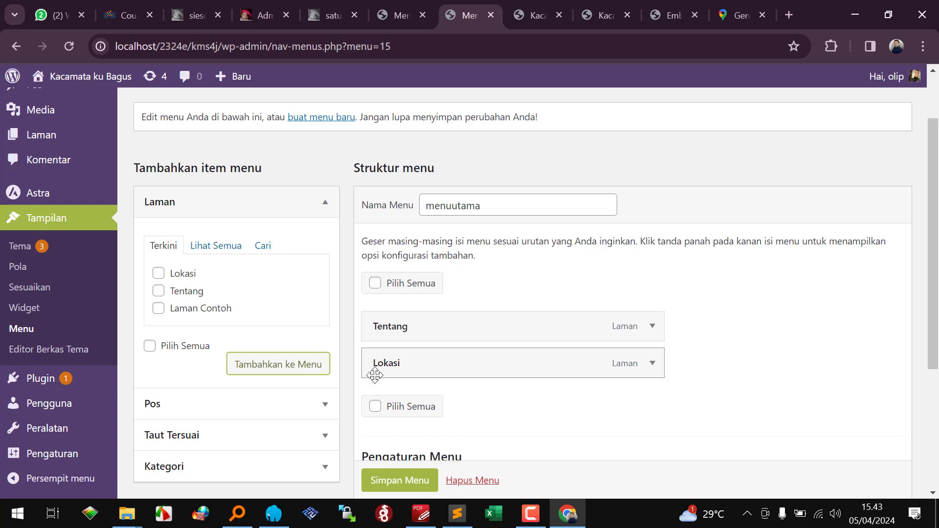
{"action": "scroll", "coordinate": [377, 382], "scroll_direction": "down", "scroll_amount": 4}
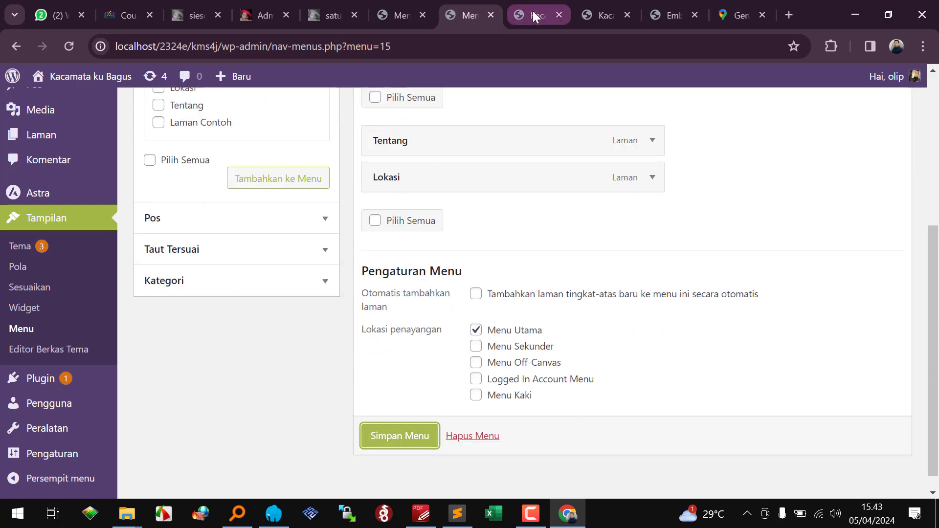
Step: Reload the front page to check its navigation, and leave the menu editor for the theme's menu location assignments
{"action": "left_click", "coordinate": [533, 17]}
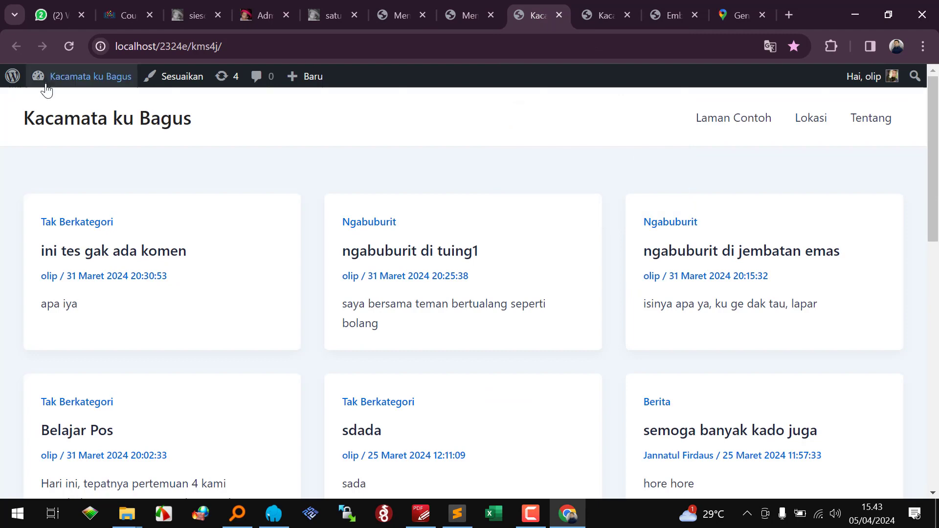
{"action": "left_click", "coordinate": [69, 46]}
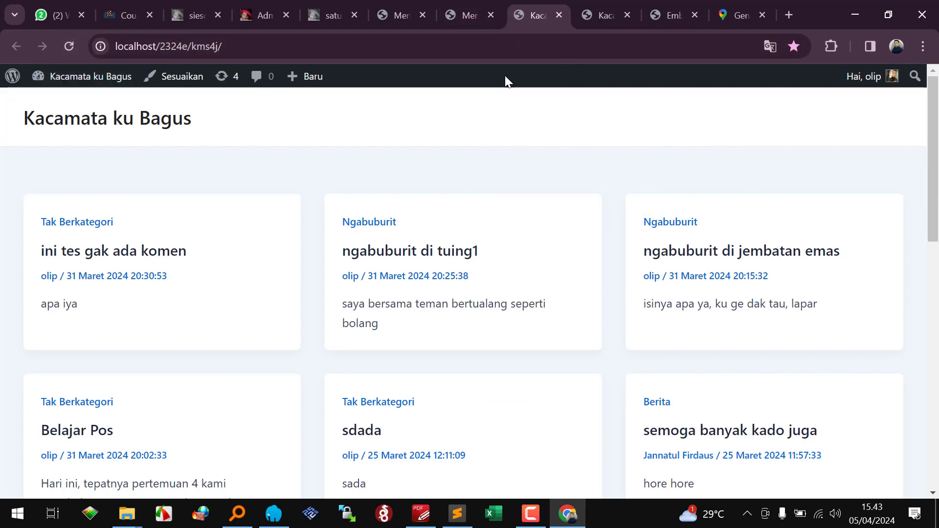
{"action": "left_click", "coordinate": [474, 10]}
{"action": "scroll", "coordinate": [382, 405], "scroll_direction": "up", "scroll_amount": 4}
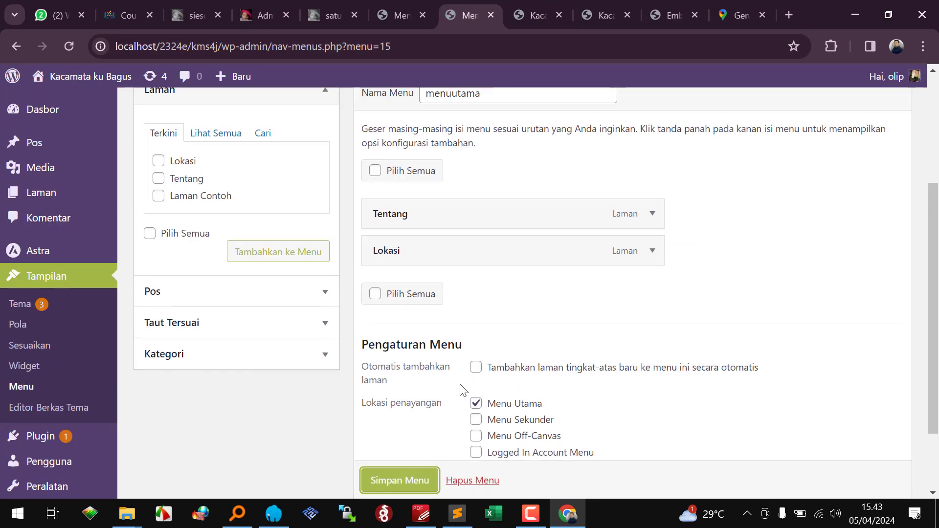
{"action": "scroll", "coordinate": [382, 405], "scroll_direction": "up", "scroll_amount": 1}
{"action": "left_click", "coordinate": [248, 147]}
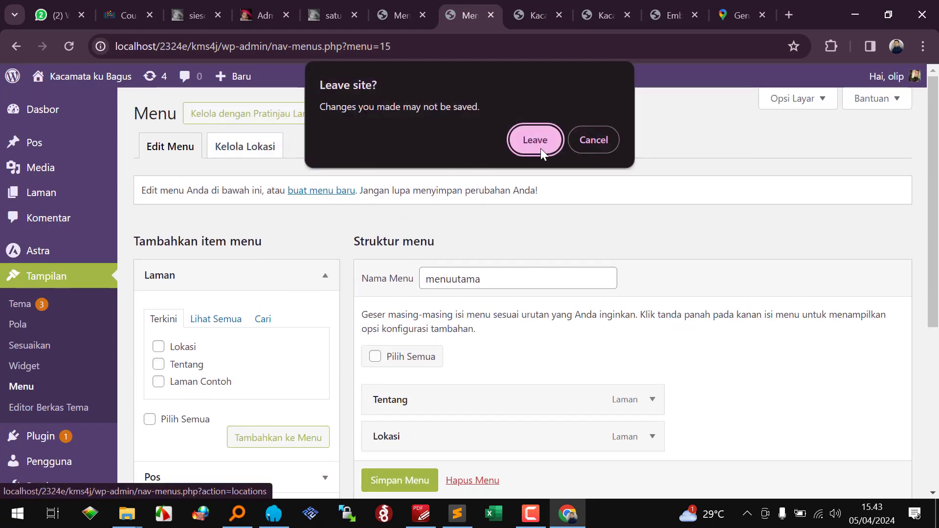
{"action": "left_click", "coordinate": [533, 140]}
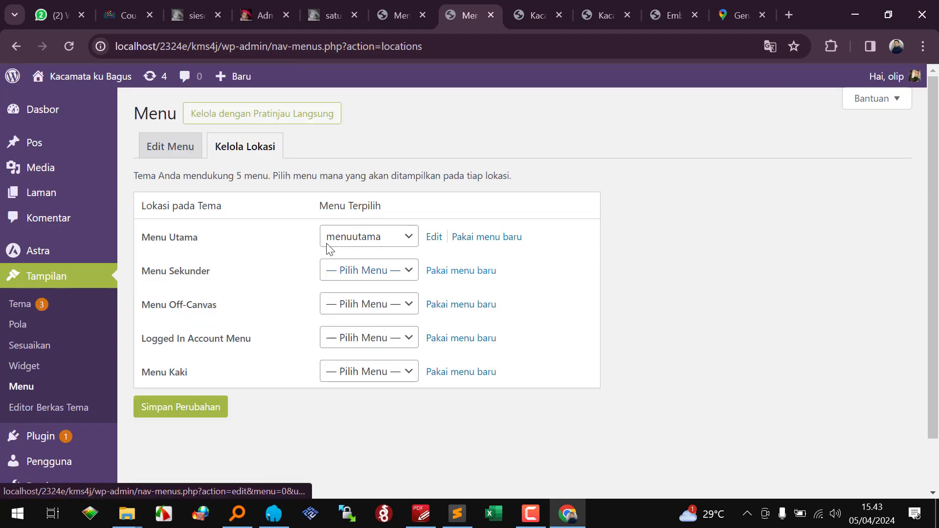
Step: Return to editing menuutama, add the Lokasi and Tentang pages to it, and save the menu
{"action": "left_click", "coordinate": [181, 157]}
{"action": "scroll", "coordinate": [499, 283], "scroll_direction": "down", "scroll_amount": 2}
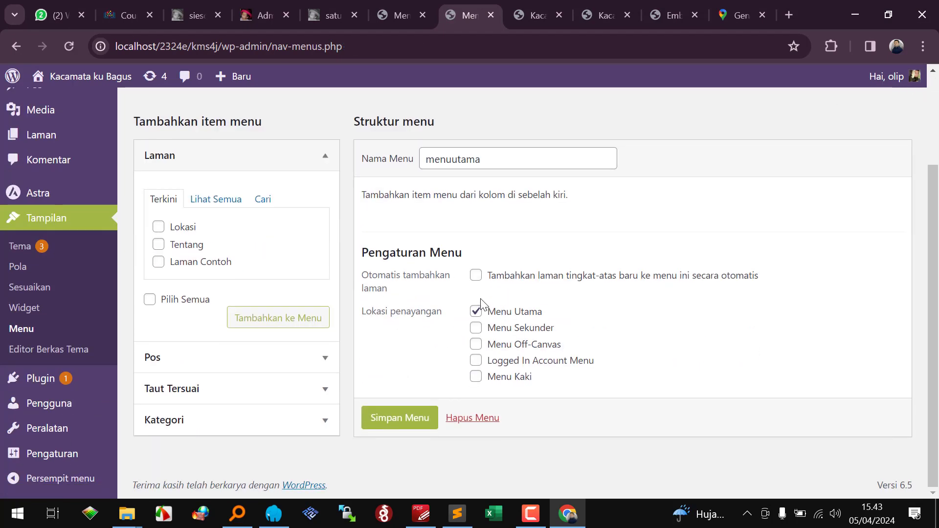
{"action": "left_click", "coordinate": [158, 226]}
{"action": "left_click", "coordinate": [158, 244]}
{"action": "left_click", "coordinate": [282, 320]}
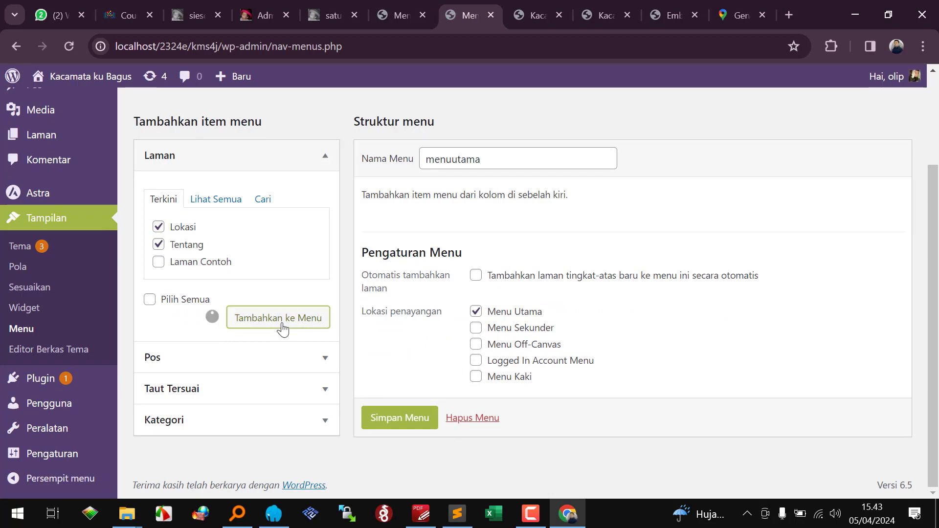
{"action": "scroll", "coordinate": [421, 371], "scroll_direction": "down", "scroll_amount": 3}
{"action": "left_click", "coordinate": [395, 425]}
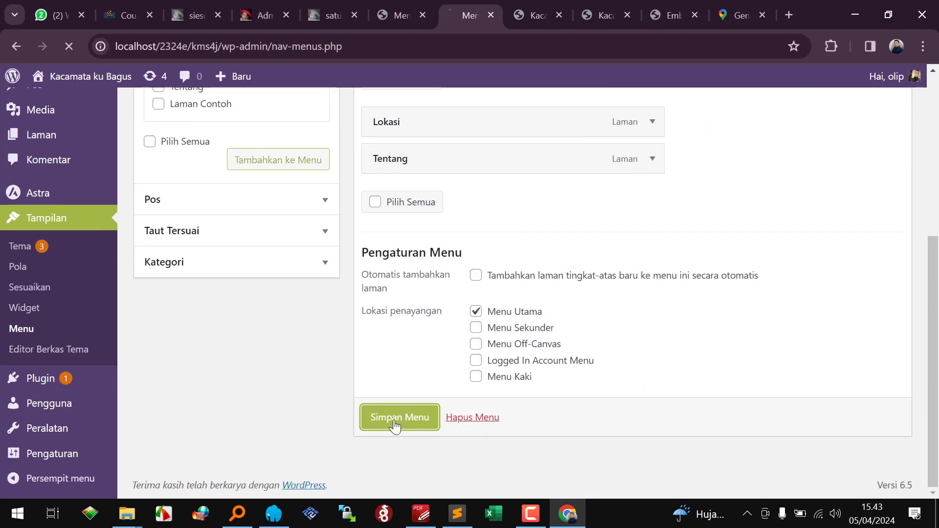
Step: Reload the front page to check its navigation, and review the menu assigned to the theme's Menu Utama location
{"action": "left_click", "coordinate": [528, 8]}
{"action": "left_click", "coordinate": [66, 48]}
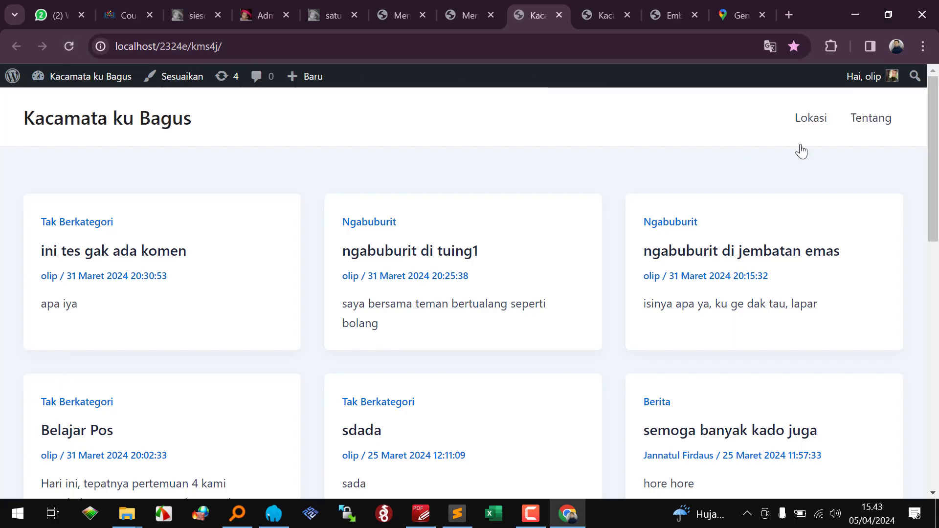
{"action": "left_click", "coordinate": [462, 16]}
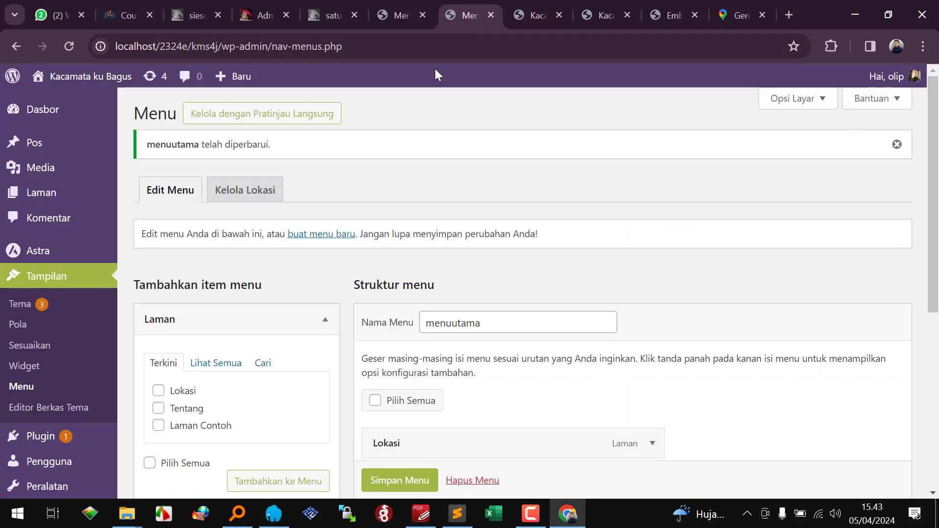
{"action": "left_click", "coordinate": [255, 194]}
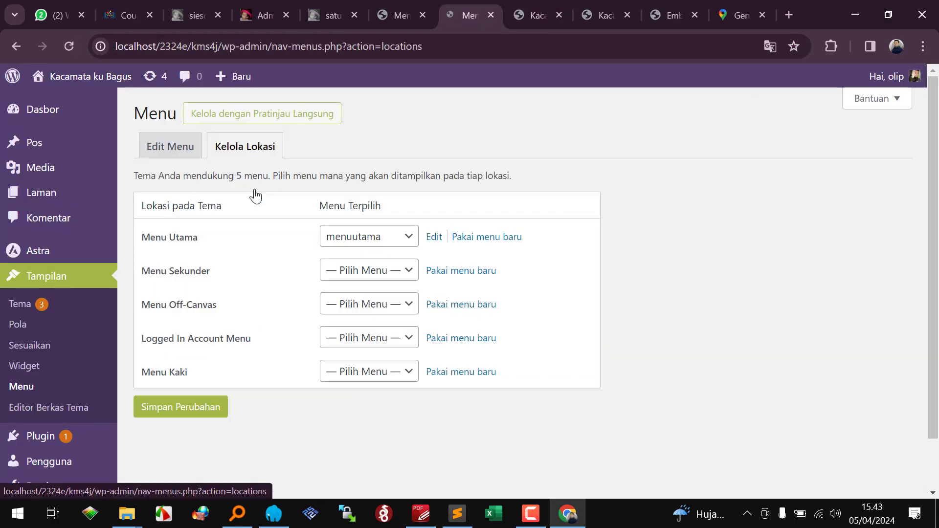
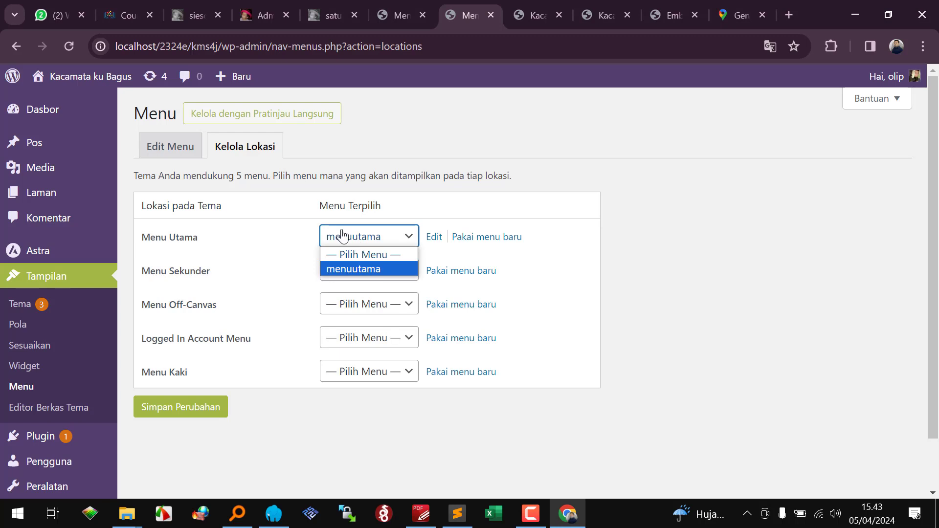
Step: Return to editing menuutama and examine its structure and the categories and posts available as menu items
{"action": "left_click", "coordinate": [184, 149]}
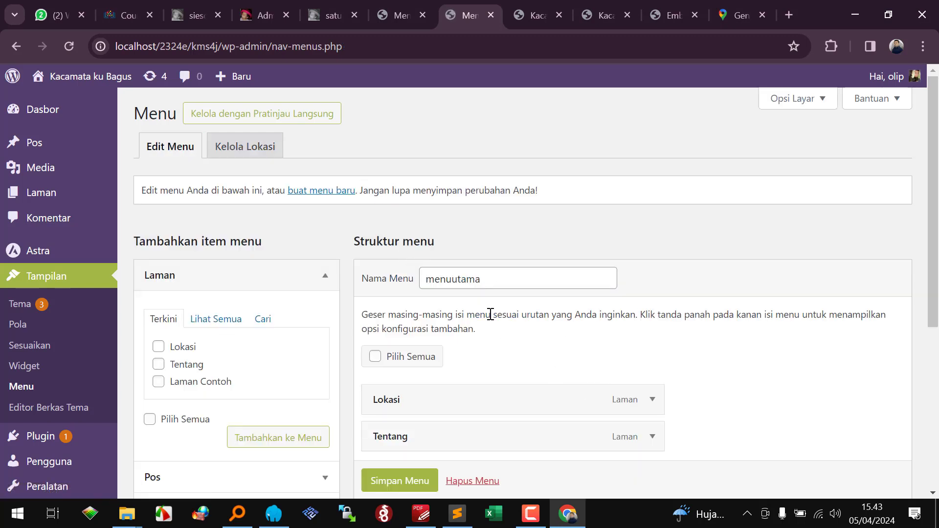
{"action": "scroll", "coordinate": [432, 374], "scroll_direction": "down", "scroll_amount": 1}
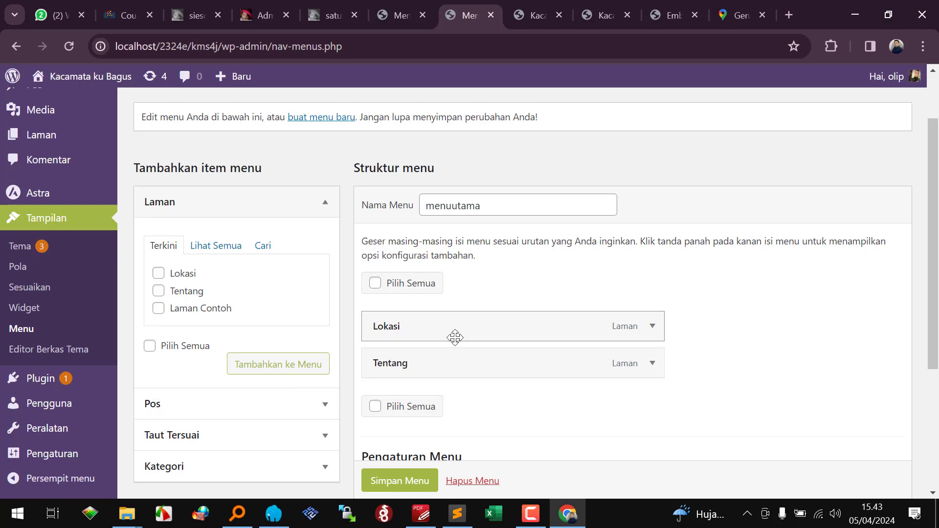
{"action": "scroll", "coordinate": [304, 365], "scroll_direction": "down", "scroll_amount": 1}
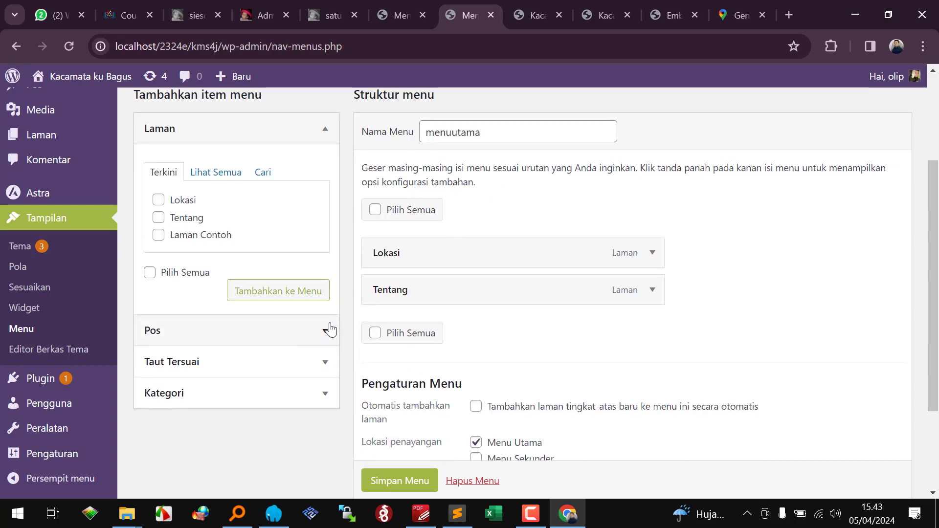
{"action": "scroll", "coordinate": [254, 342], "scroll_direction": "up", "scroll_amount": 2}
{"action": "scroll", "coordinate": [251, 342], "scroll_direction": "down", "scroll_amount": 2}
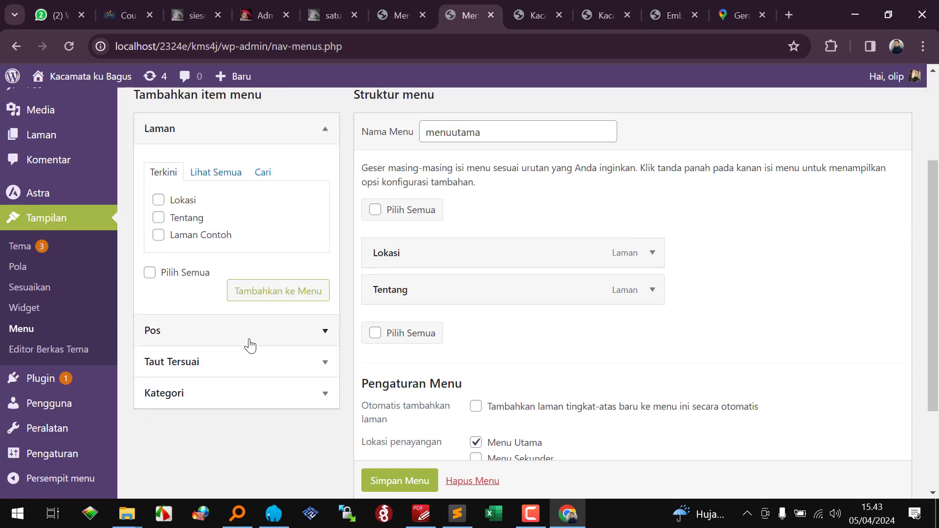
{"action": "left_click", "coordinate": [260, 395]}
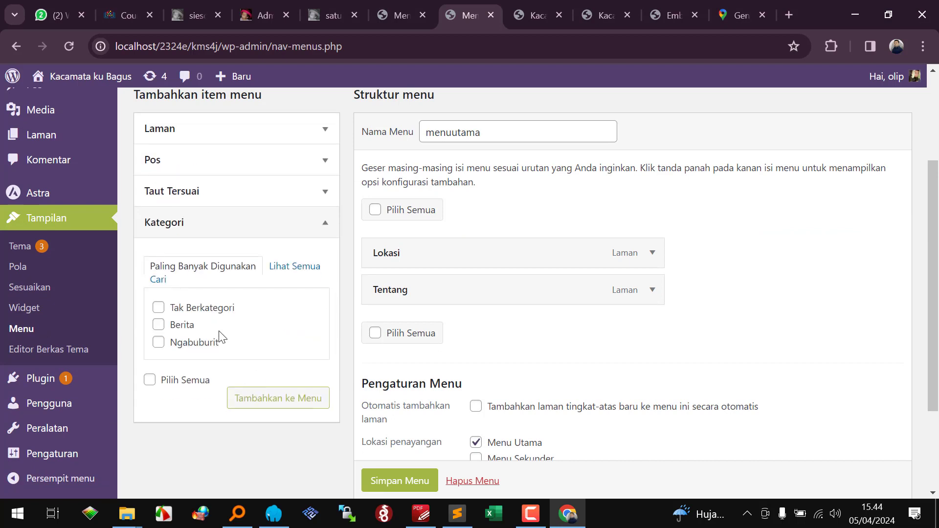
{"action": "left_click", "coordinate": [223, 159]}
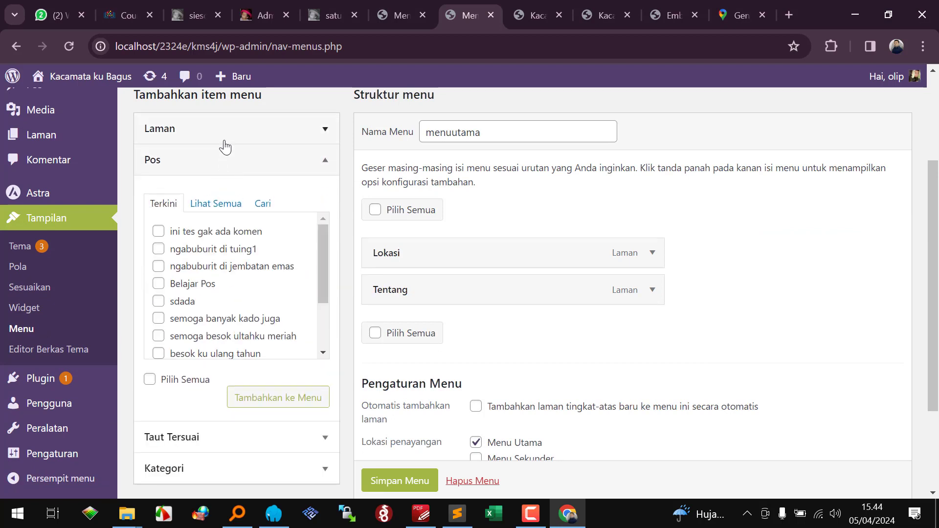
{"action": "left_click", "coordinate": [224, 141]}
{"action": "left_click", "coordinate": [230, 364]}
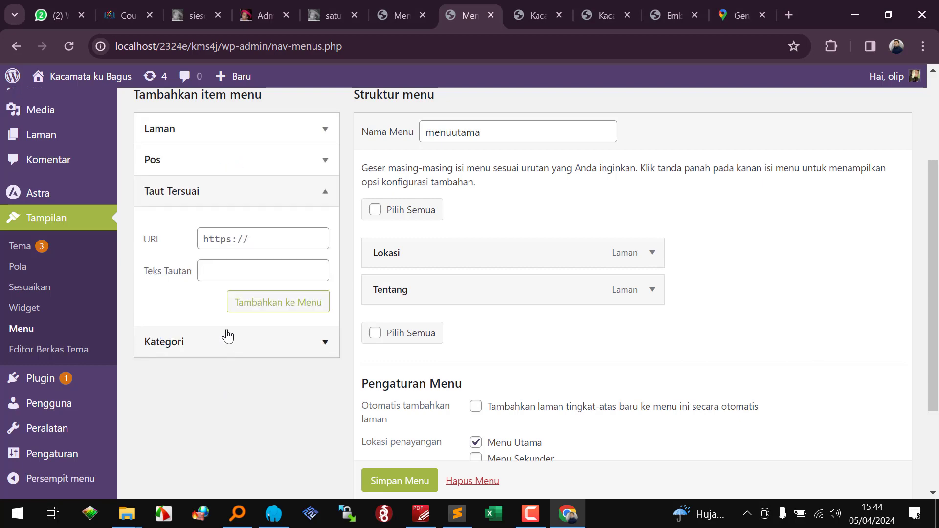
{"action": "left_click", "coordinate": [526, 17]}
{"action": "left_click", "coordinate": [250, 52]}
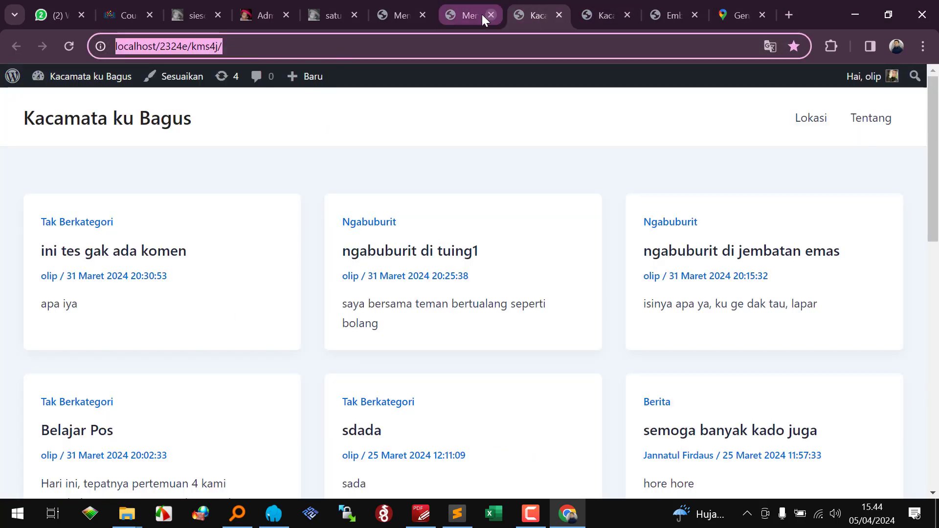
{"action": "left_click", "coordinate": [465, 15]}
{"action": "key", "text": "ctrl+v"}
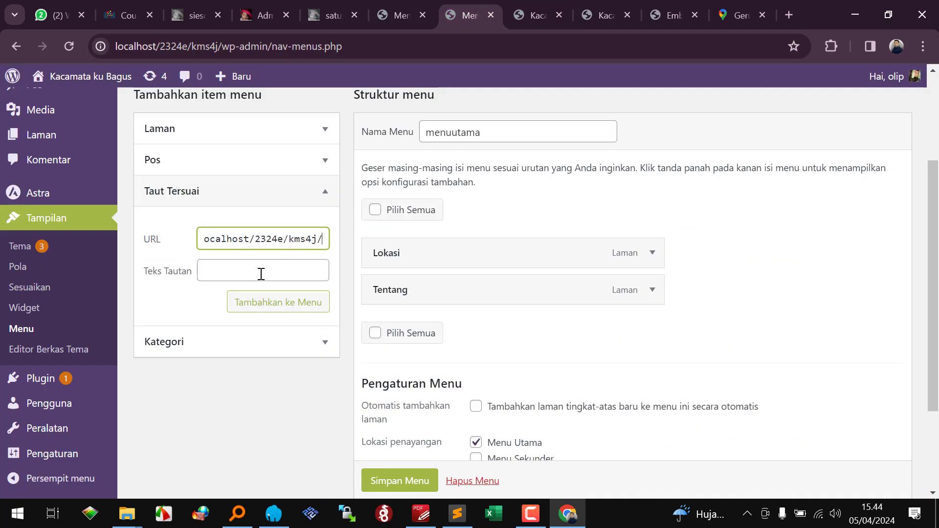
{"action": "left_click", "coordinate": [260, 268]}
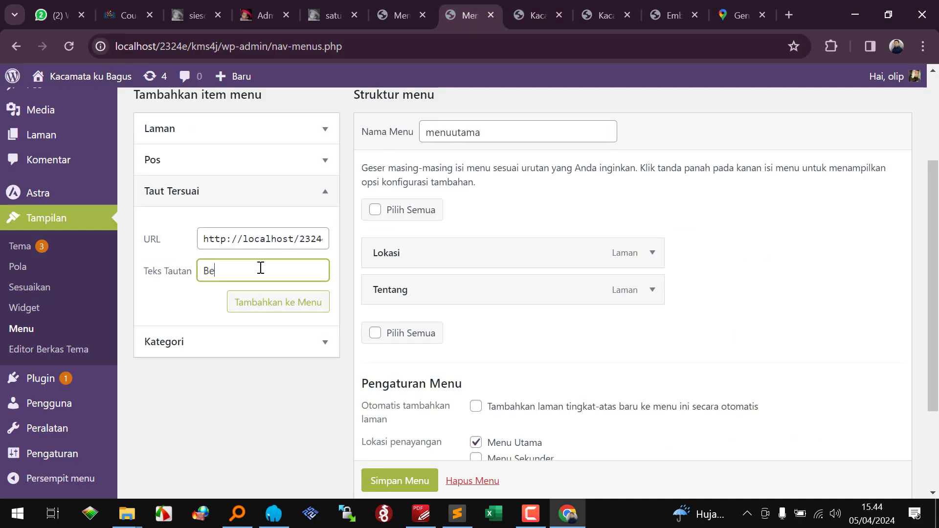
{"action": "left_click", "coordinate": [273, 312]}
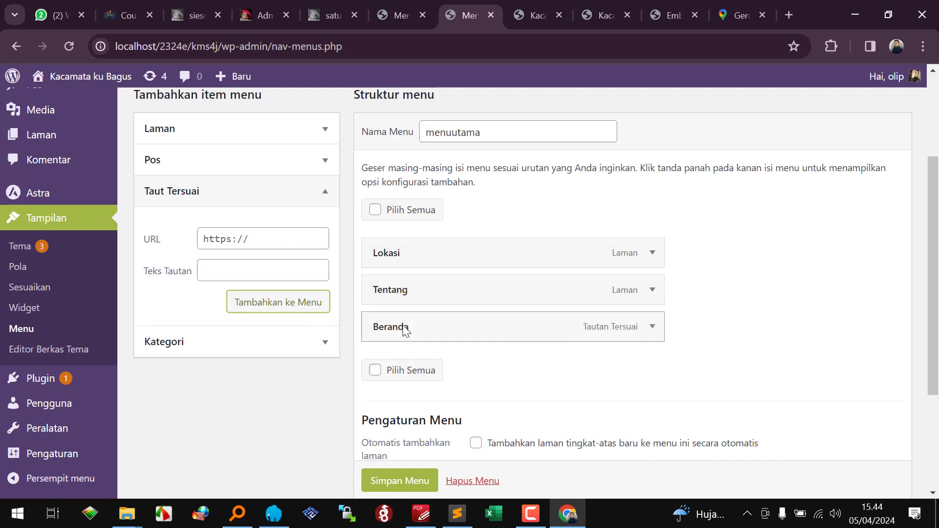
Step: Place Beranda above Lokasi as the first item of menuutama and save the menu
{"action": "left_click_drag", "start_coordinate": [405, 329], "coordinate": [399, 269]}
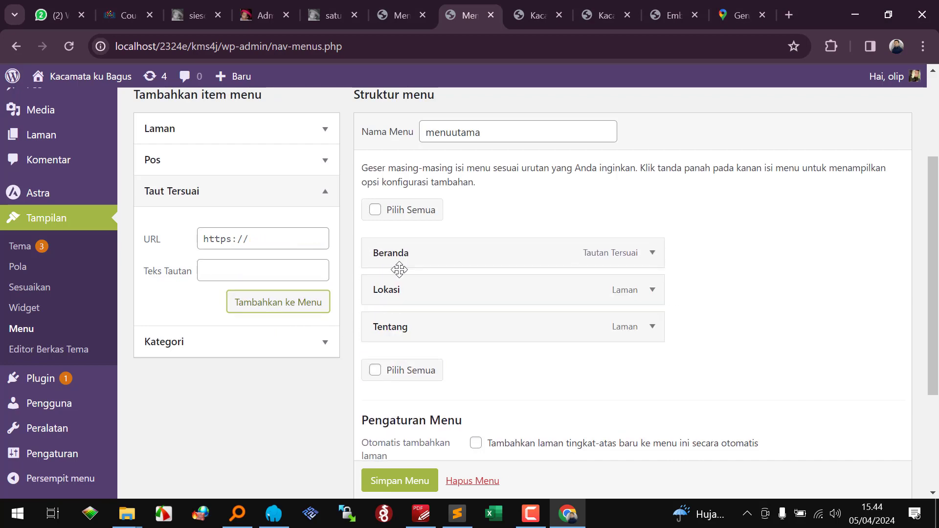
{"action": "scroll", "coordinate": [398, 480], "scroll_direction": "down", "scroll_amount": 1}
{"action": "left_click", "coordinate": [398, 481]}
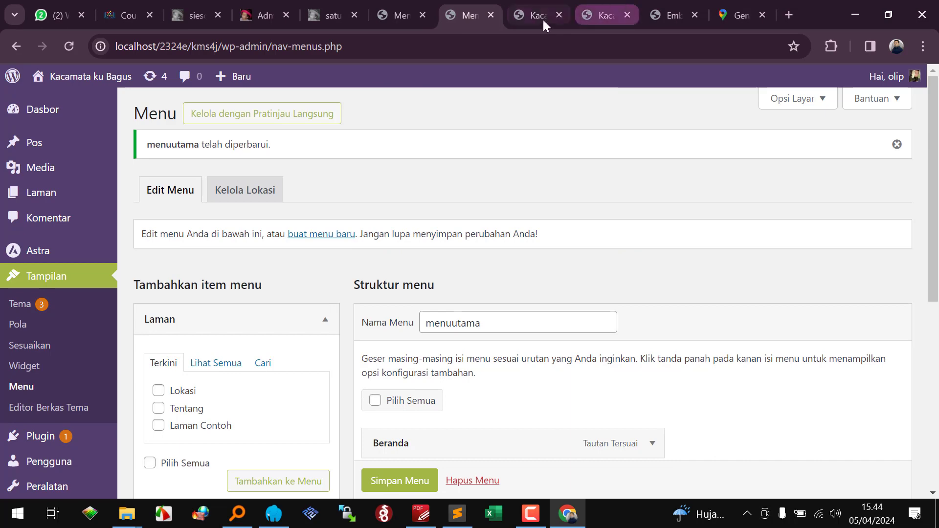
Step: Reload the front page and follow the Lokasi and Tentang links in its navigation to check them
{"action": "left_click", "coordinate": [541, 19]}
{"action": "key", "text": "F5"}
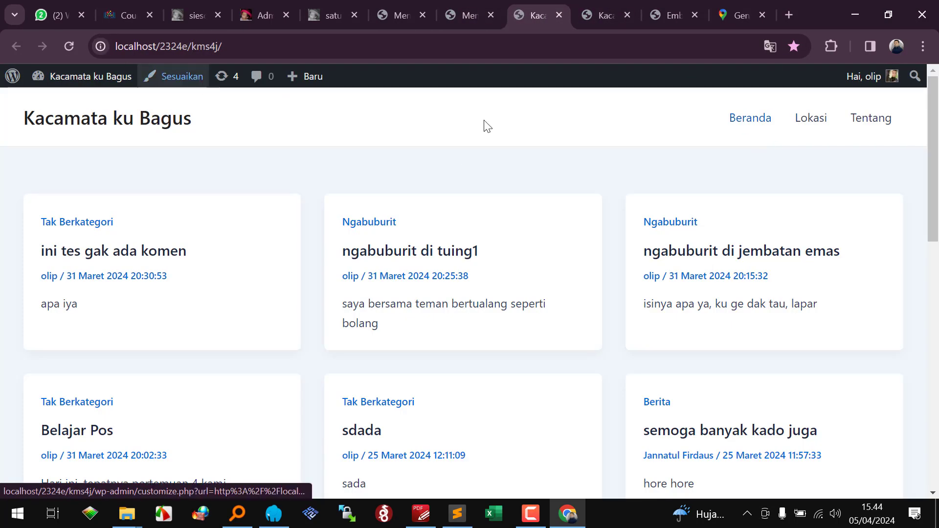
{"action": "left_click", "coordinate": [813, 133]}
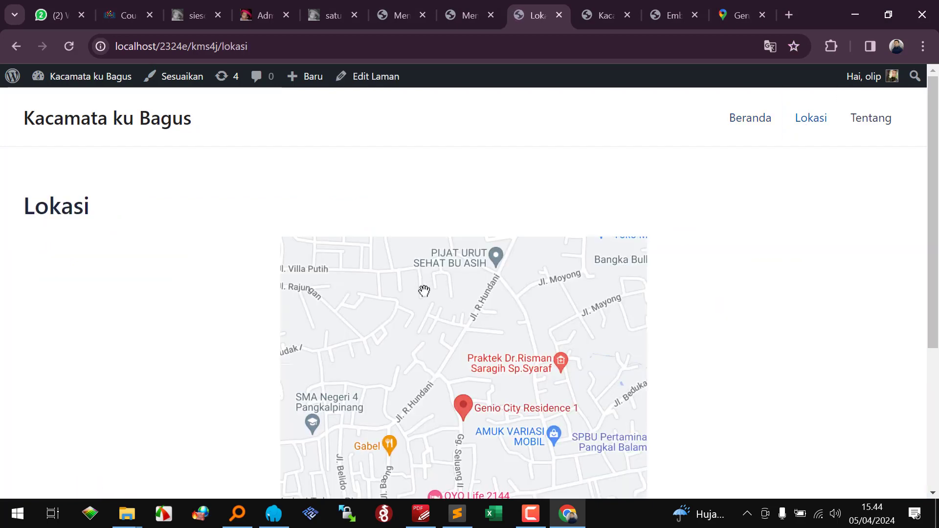
{"action": "left_click", "coordinate": [865, 128]}
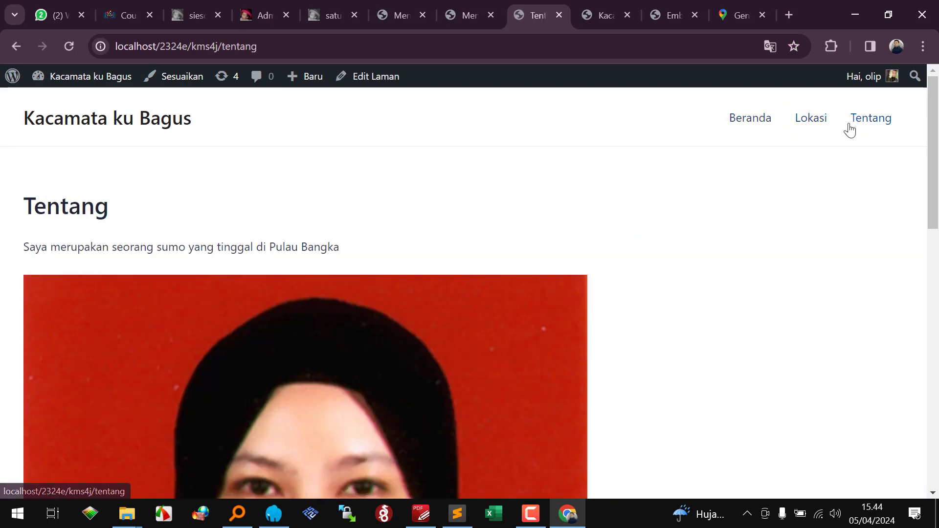
Step: Return to the menu editor and add the Berita and Ngabuburit categories to menuutama
{"action": "left_click", "coordinate": [467, 15]}
{"action": "scroll", "coordinate": [469, 344], "scroll_direction": "down", "scroll_amount": 4}
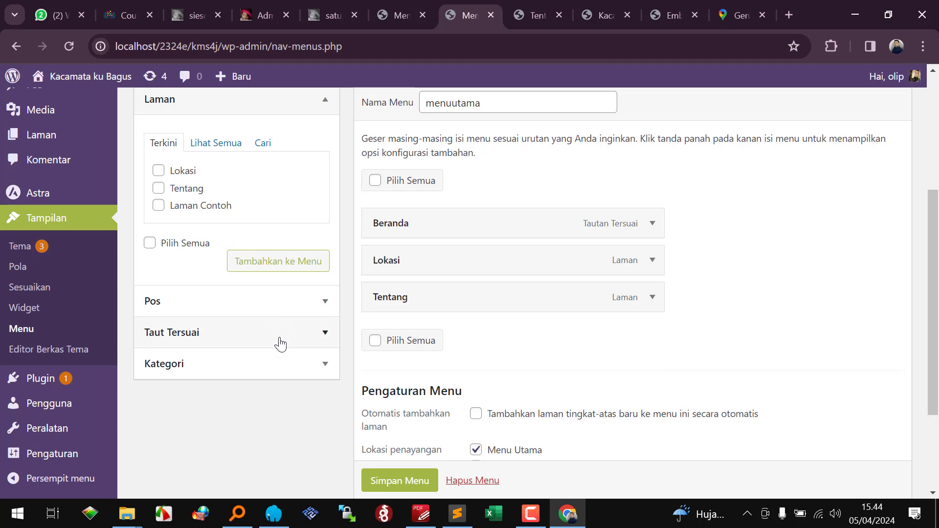
{"action": "left_click", "coordinate": [285, 363]}
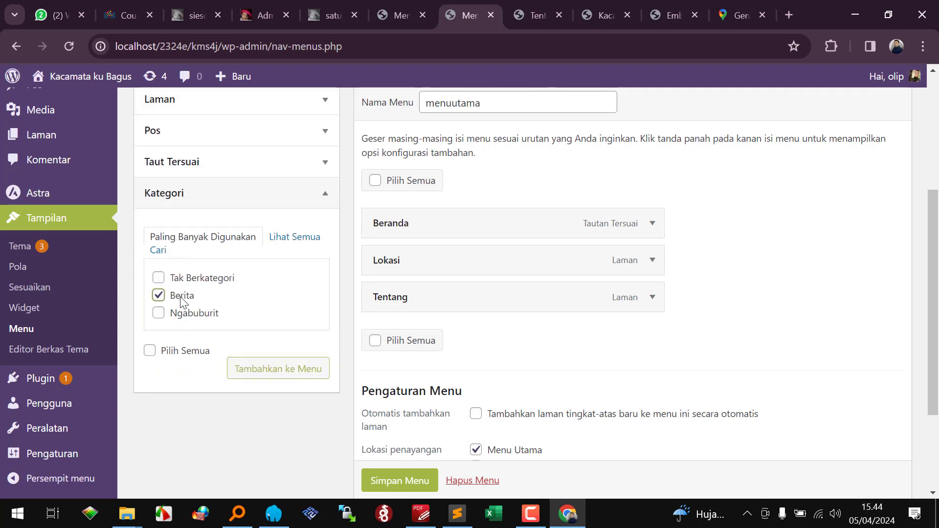
{"action": "left_click", "coordinate": [191, 314]}
{"action": "left_click", "coordinate": [280, 378]}
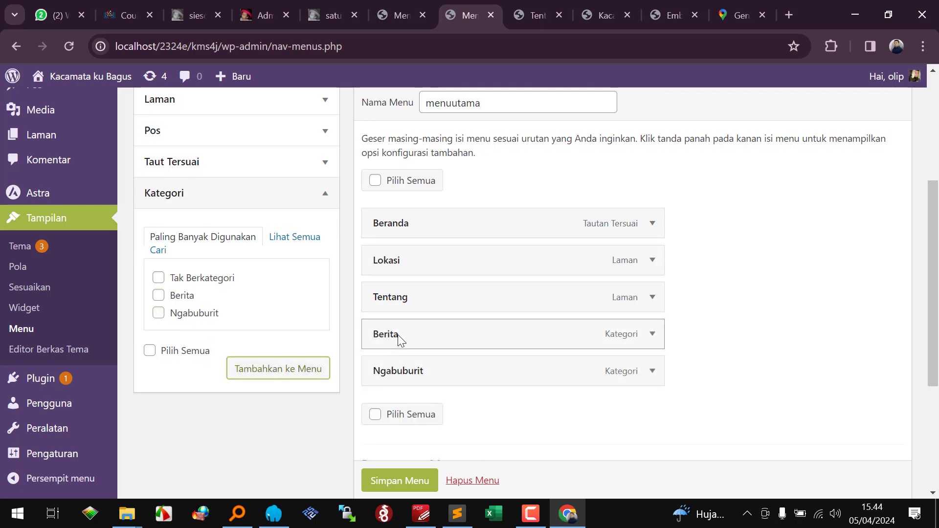
Step: Place Berita below Beranda, nest Ngabuburit as a sub item of Berita, and save the menu
{"action": "left_click_drag", "start_coordinate": [400, 339], "coordinate": [404, 268]}
{"action": "left_click_drag", "start_coordinate": [413, 379], "coordinate": [435, 296]}
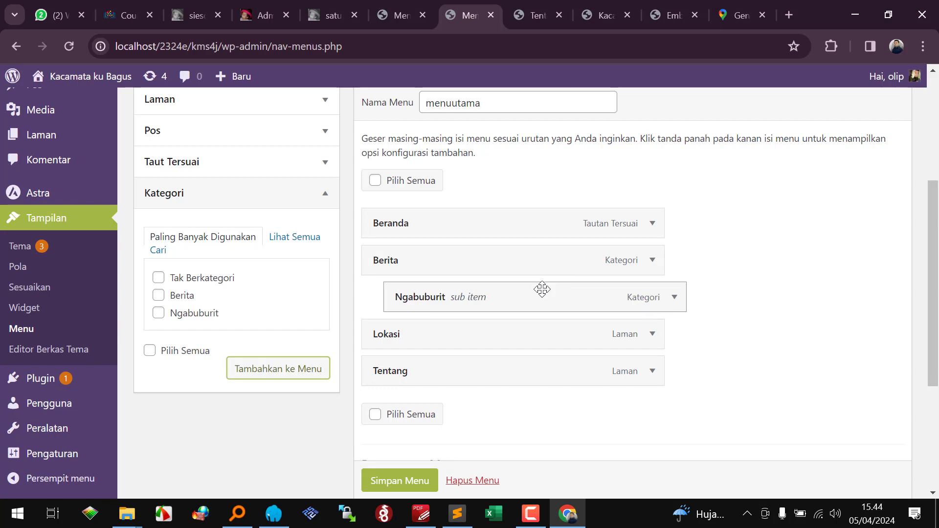
{"action": "scroll", "coordinate": [413, 430], "scroll_direction": "down", "scroll_amount": 4}
{"action": "left_click", "coordinate": [409, 421]}
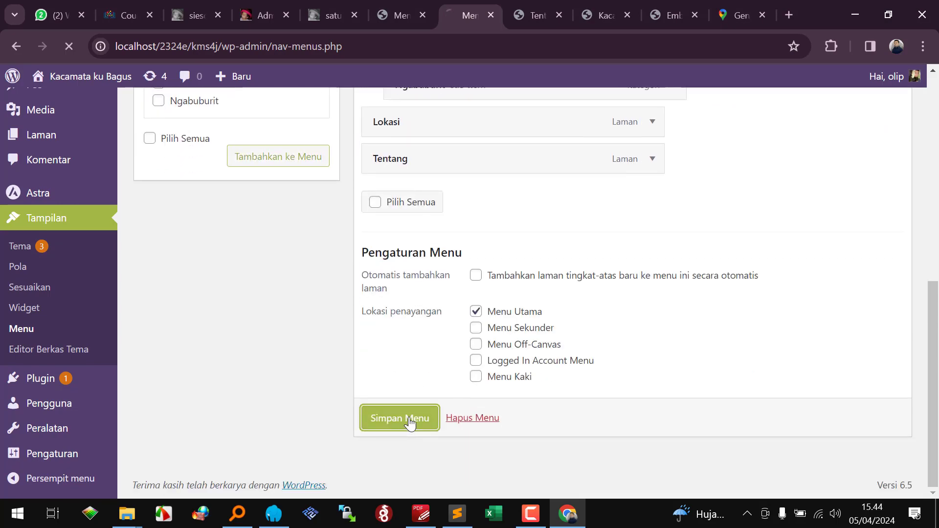
Step: Reload the site to compare its navigation and Berita submenu with menuutama, and leave the menu editor for the theme customizer
{"action": "left_click", "coordinate": [525, 15]}
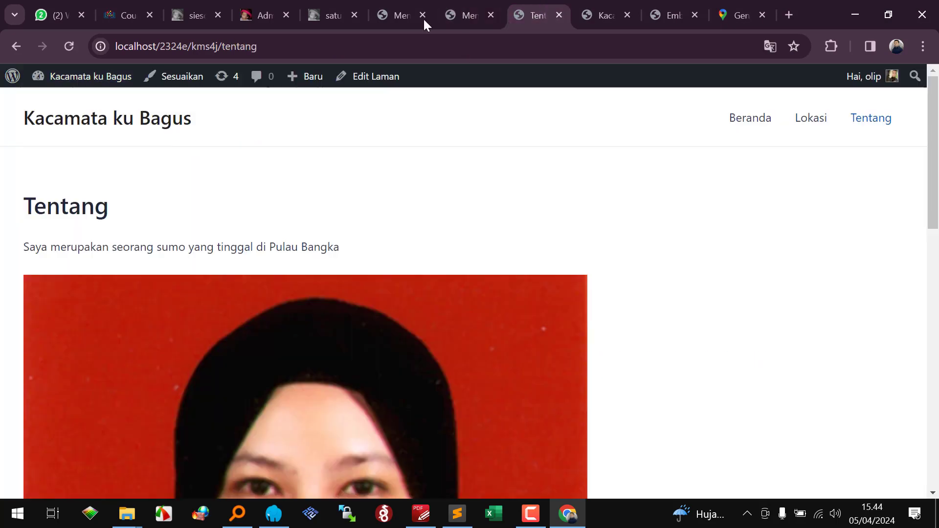
{"action": "left_click", "coordinate": [69, 46]}
{"action": "mouse_move", "coordinate": [759, 125]}
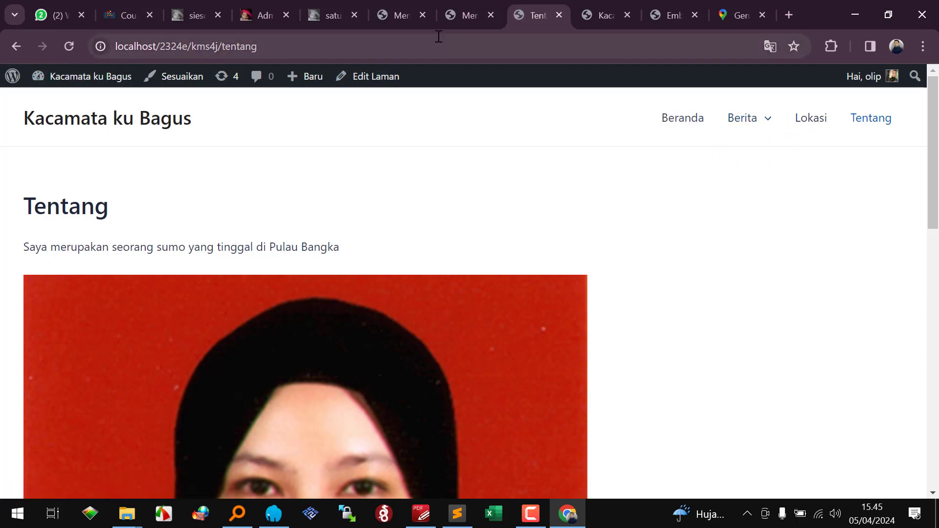
{"action": "left_click", "coordinate": [463, 16]}
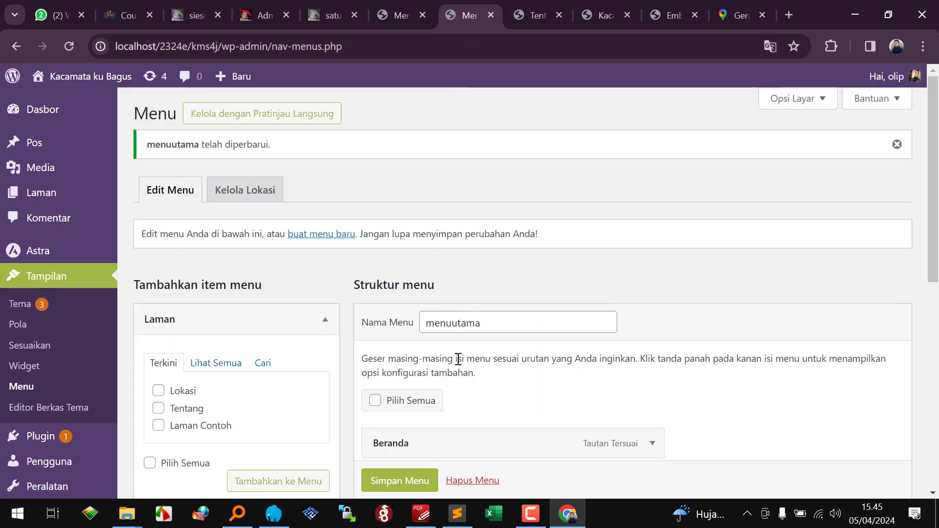
{"action": "left_click", "coordinate": [537, 13]}
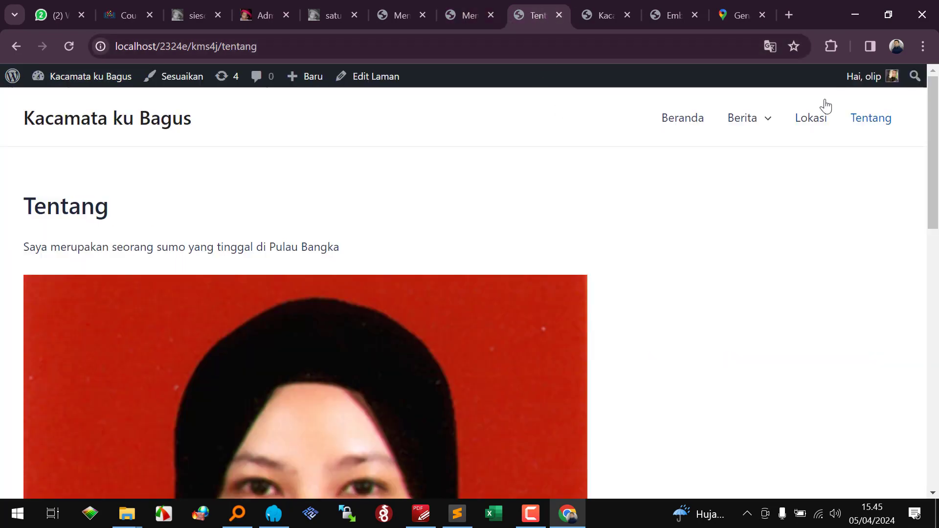
{"action": "left_click", "coordinate": [453, 12]}
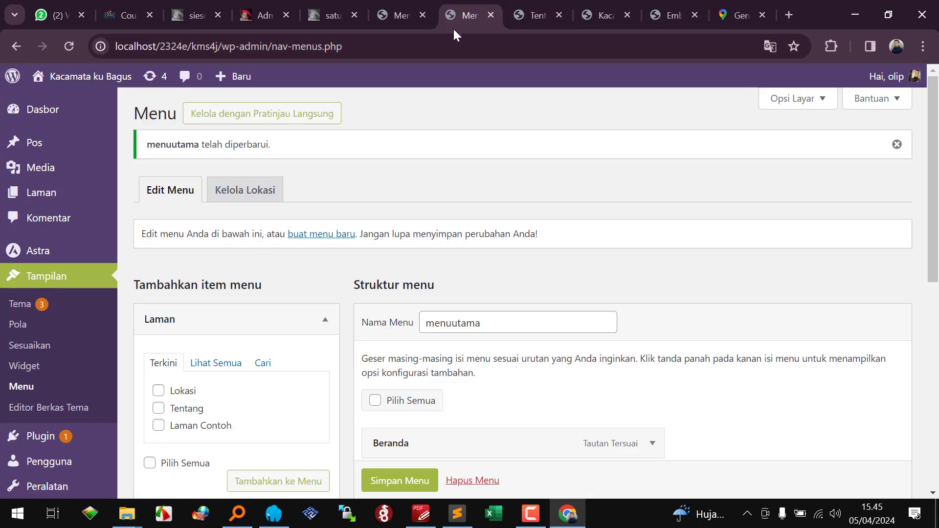
{"action": "left_click", "coordinate": [522, 7]}
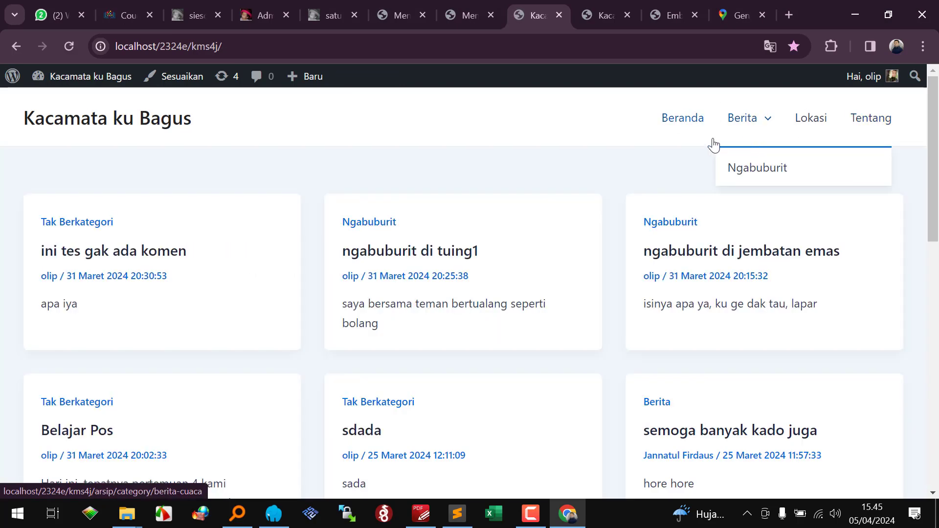
{"action": "left_click", "coordinate": [456, 12]}
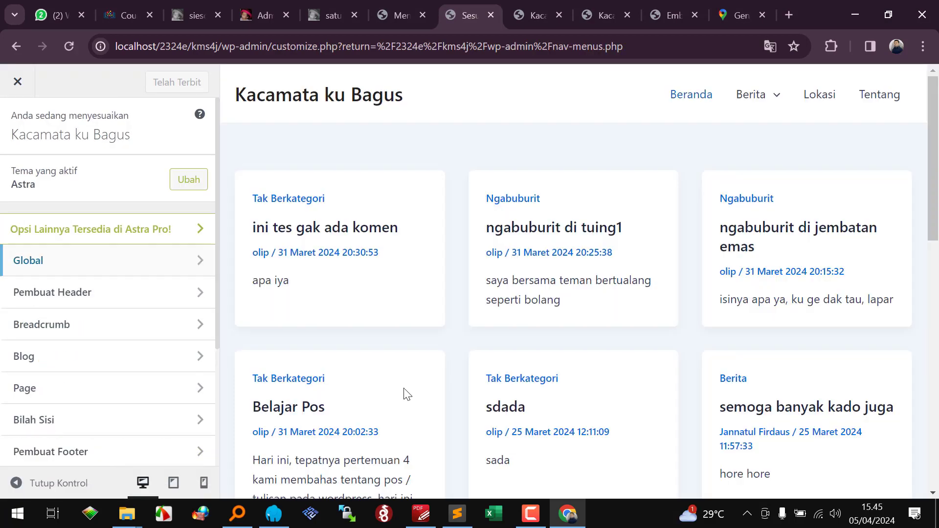
{"action": "left_click", "coordinate": [534, 516]}
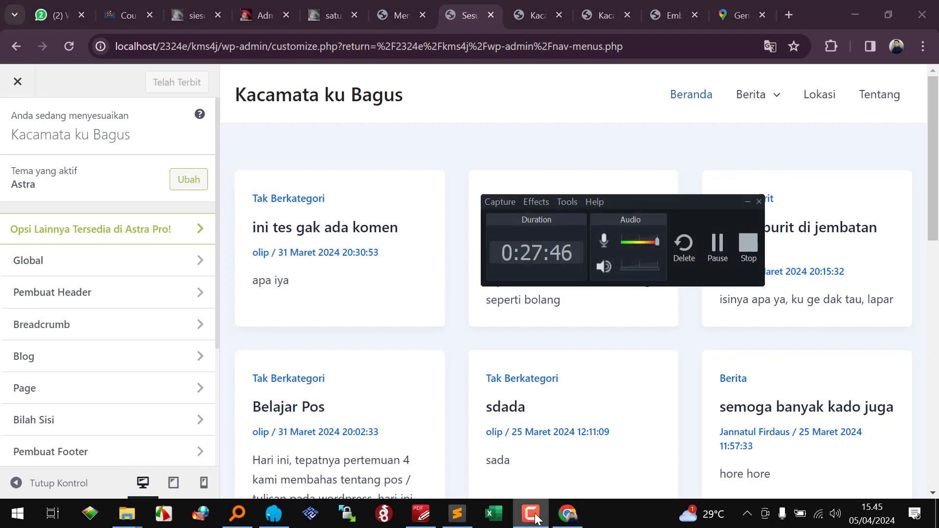
{"action": "left_click", "coordinate": [534, 516]}
Step: Open the Bilah Sisi settings, set the default layout to Bilah Sisi Kiri, and publish the change
{"action": "scroll", "coordinate": [106, 326], "scroll_direction": "down", "scroll_amount": 3}
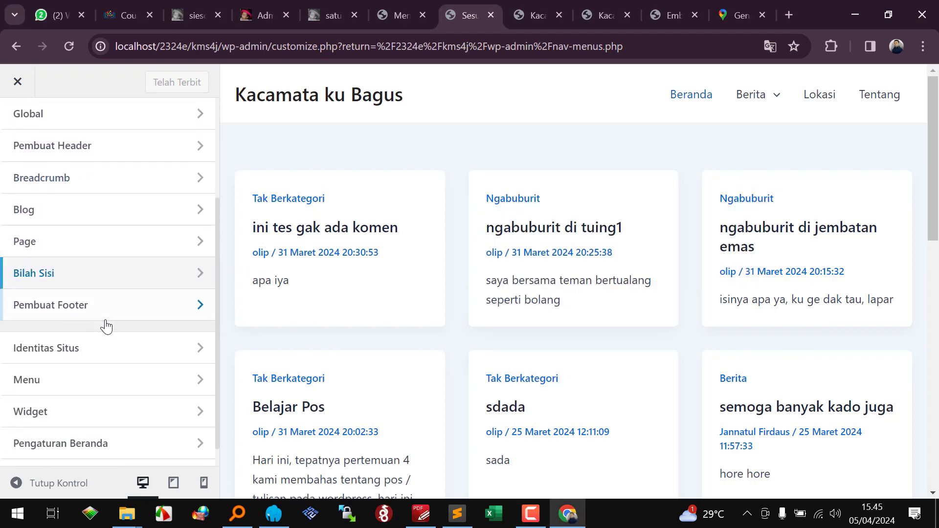
{"action": "left_click", "coordinate": [161, 273]}
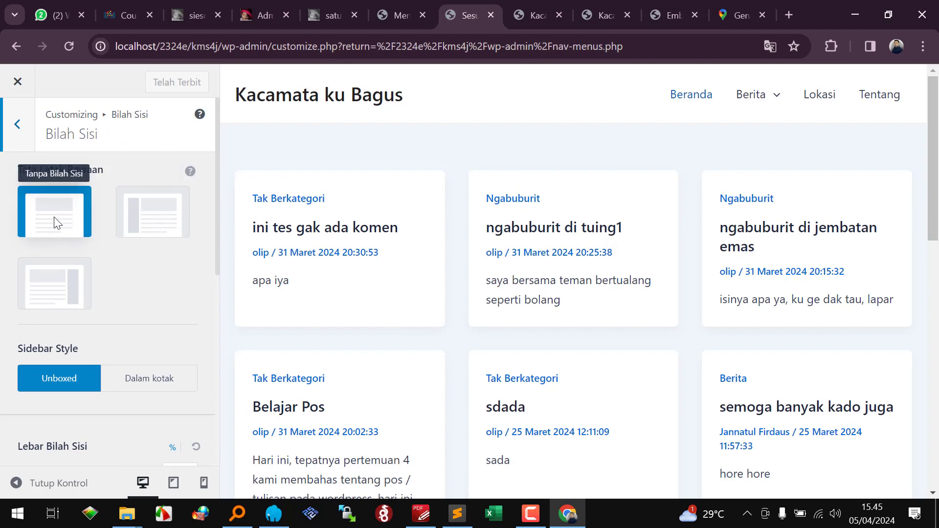
{"action": "scroll", "coordinate": [39, 264], "scroll_direction": "down", "scroll_amount": 3}
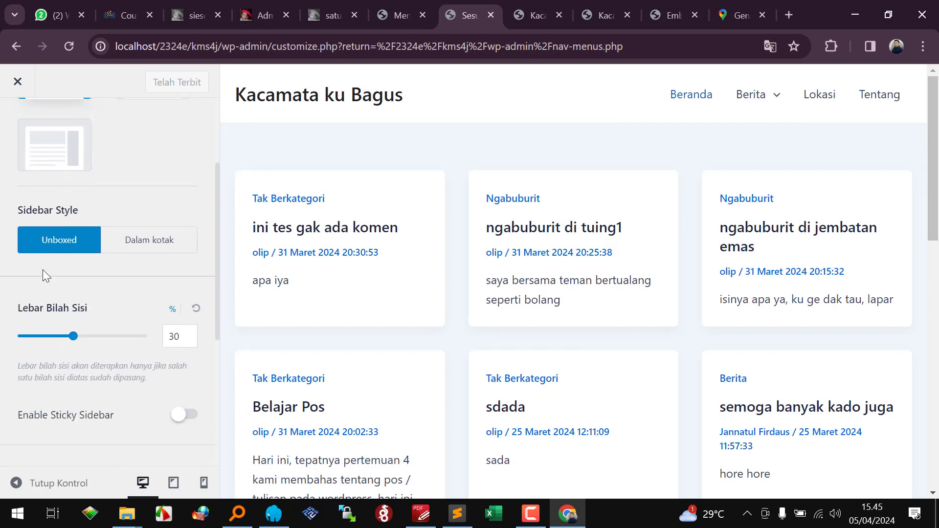
{"action": "scroll", "coordinate": [46, 271], "scroll_direction": "up", "scroll_amount": 3}
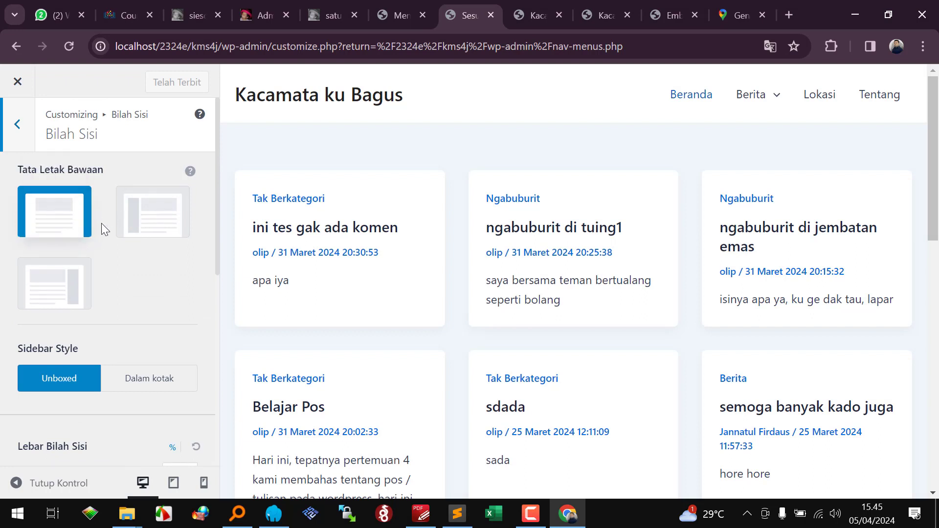
{"action": "scroll", "coordinate": [105, 281], "scroll_direction": "down", "scroll_amount": 5}
{"action": "scroll", "coordinate": [105, 274], "scroll_direction": "up", "scroll_amount": 5}
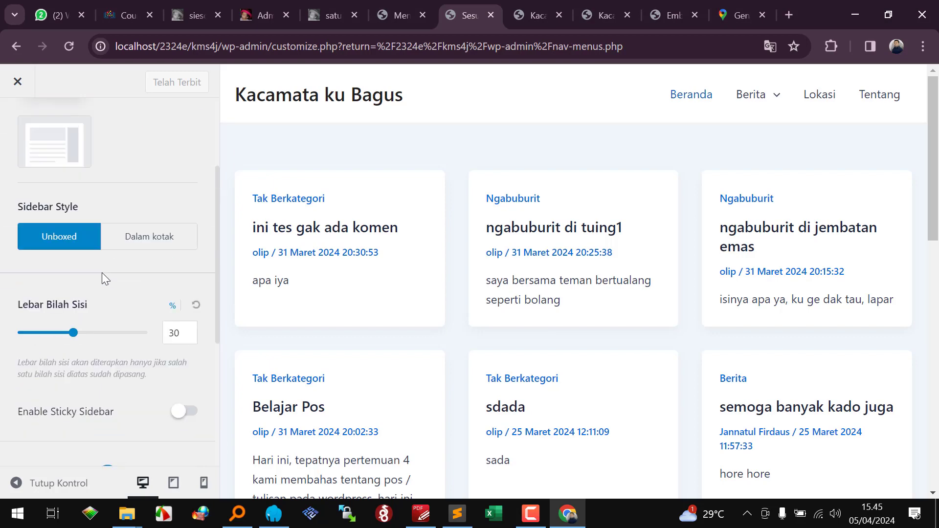
{"action": "left_click", "coordinate": [140, 231]}
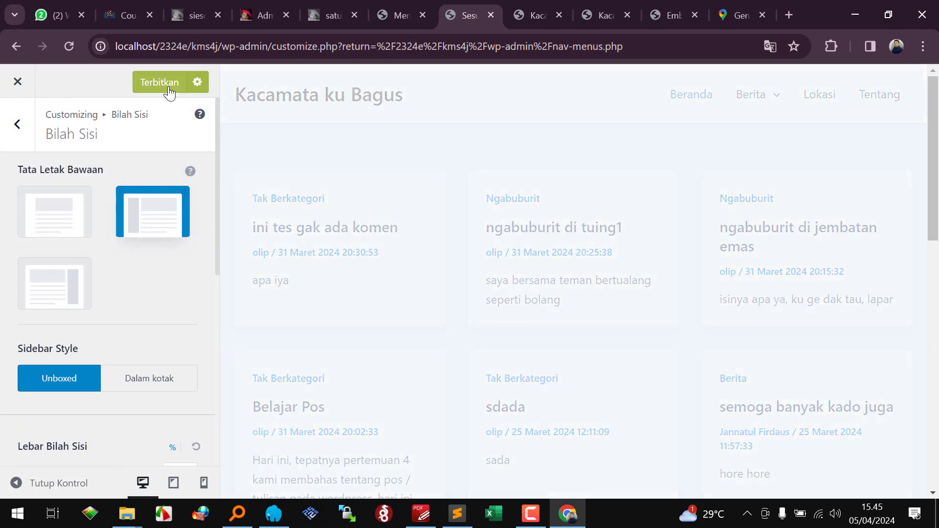
Step: Reload the site's front page and examine the placement and contents of the sidebar beside the posts
{"action": "left_click", "coordinate": [523, 13]}
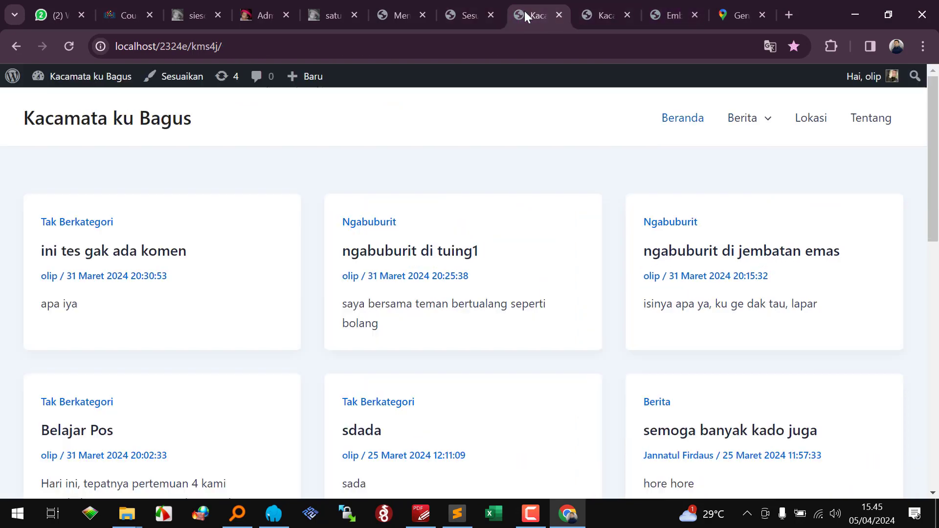
{"action": "left_click", "coordinate": [69, 46]}
{"action": "scroll", "coordinate": [324, 298], "scroll_direction": "down", "scroll_amount": 5}
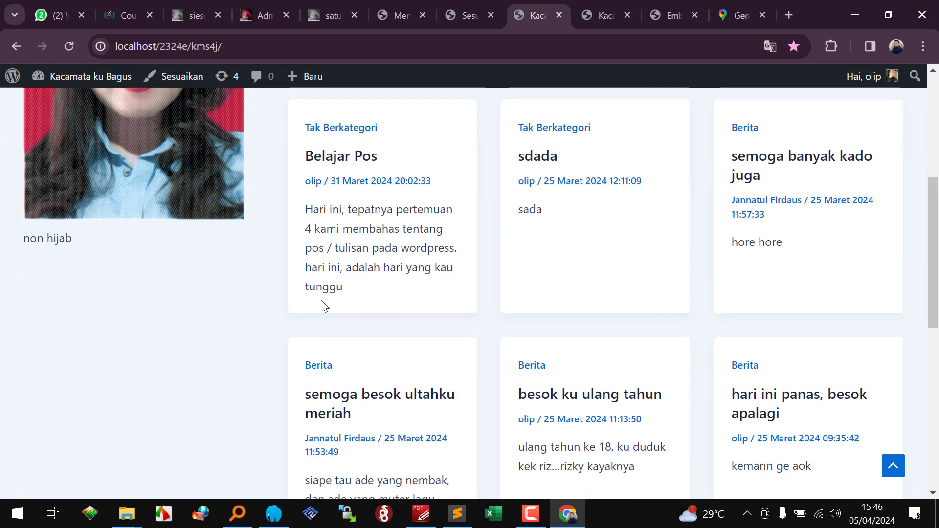
{"action": "scroll", "coordinate": [87, 270], "scroll_direction": "up", "scroll_amount": 5}
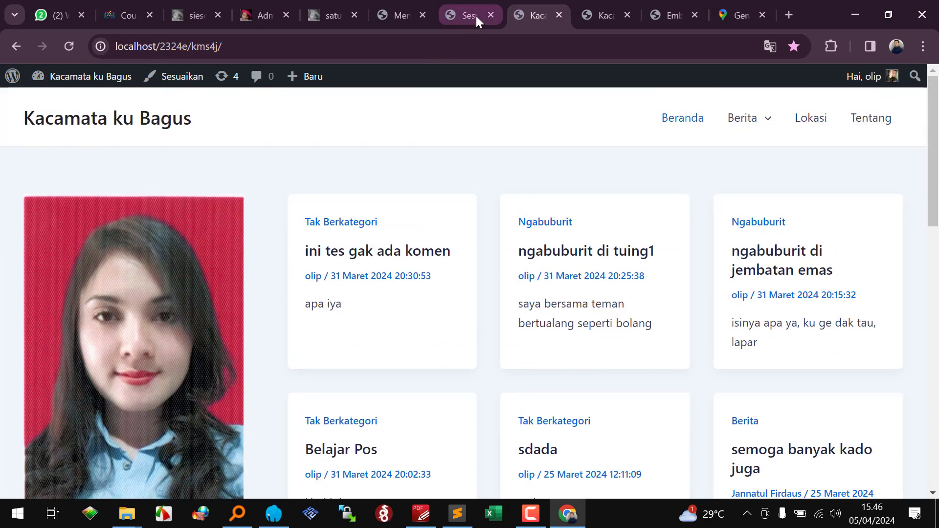
Step: Add a Paragraf block reading "hoi coba" below the image in the Bilah Sisi Utama widget area and save the widgets
{"action": "left_click", "coordinate": [476, 16]}
{"action": "left_click", "coordinate": [397, 15]}
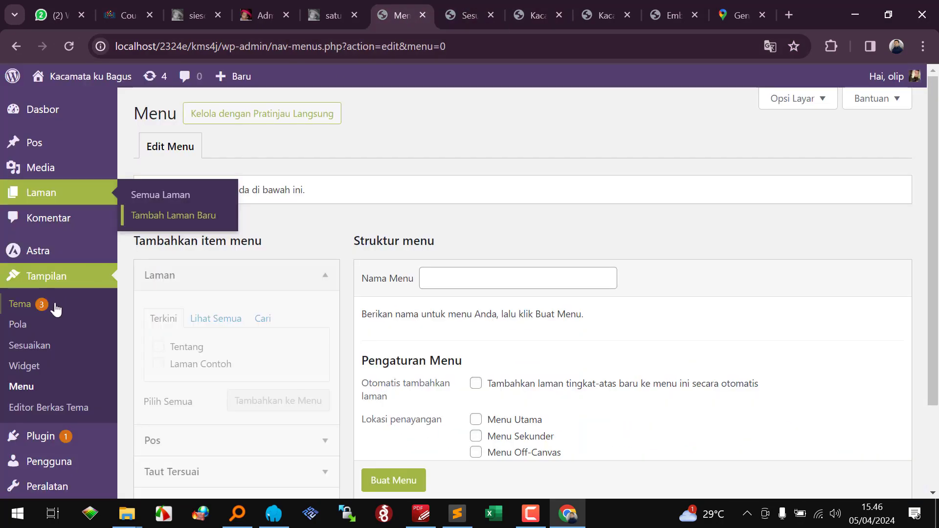
{"action": "left_click", "coordinate": [25, 363]}
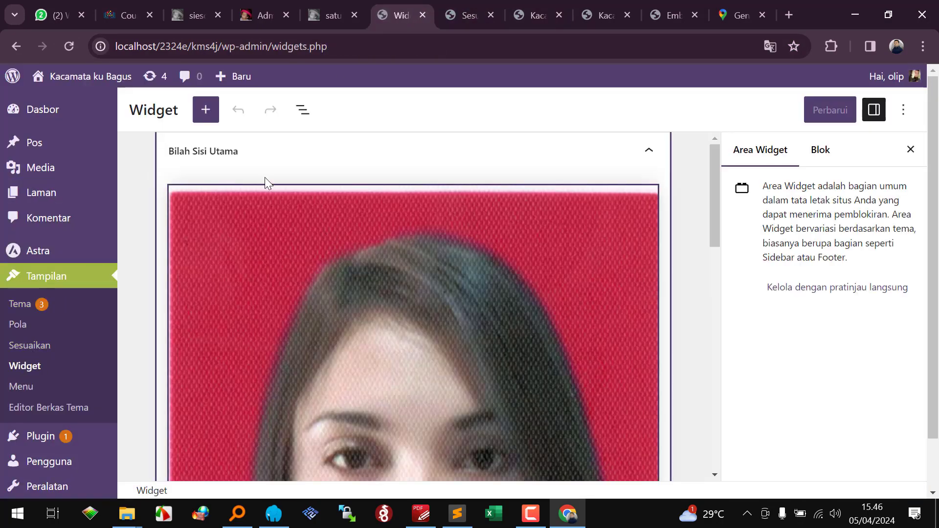
{"action": "scroll", "coordinate": [434, 292], "scroll_direction": "down", "scroll_amount": 15}
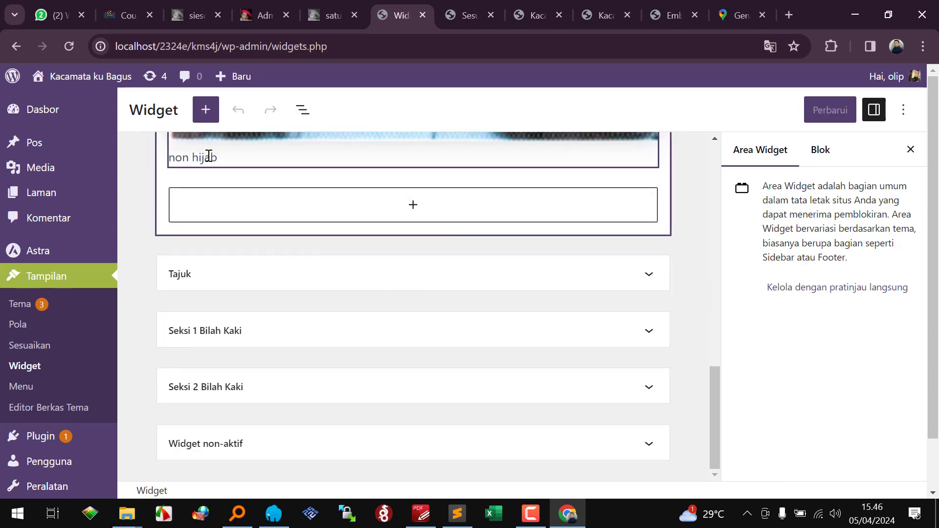
{"action": "left_click", "coordinate": [430, 212]}
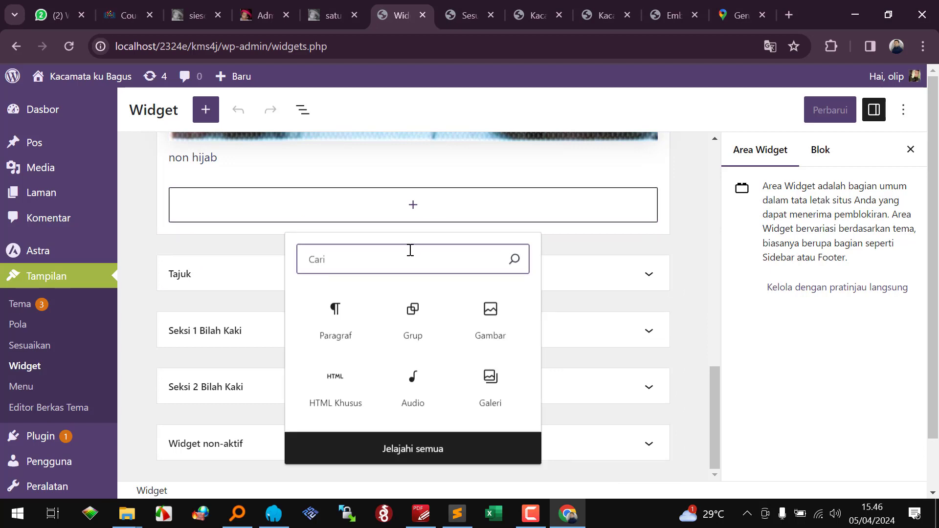
{"action": "left_click", "coordinate": [341, 322]}
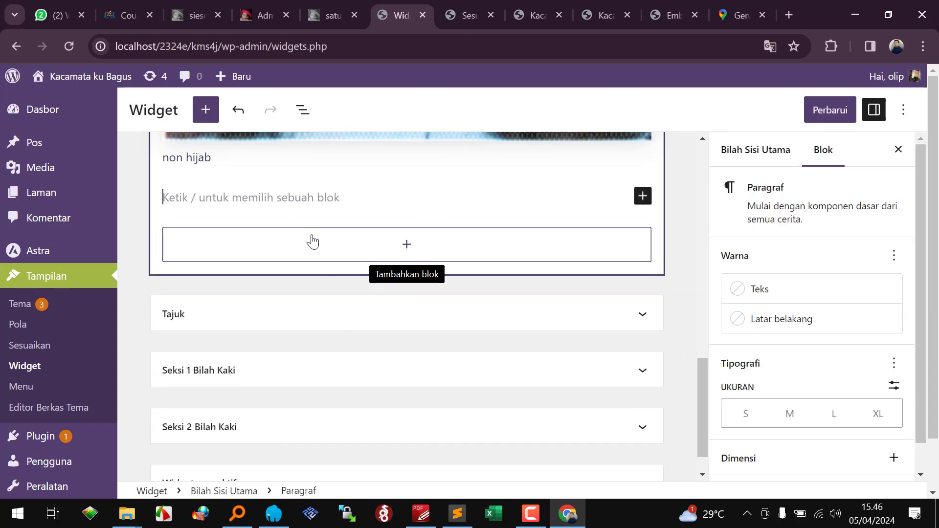
{"action": "type", "text": "hoi coba"}
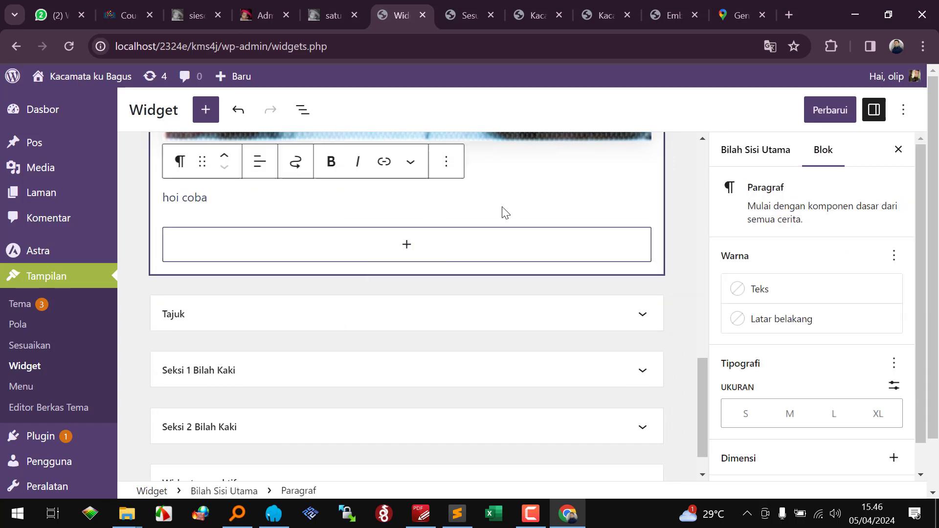
{"action": "left_click", "coordinate": [826, 116]}
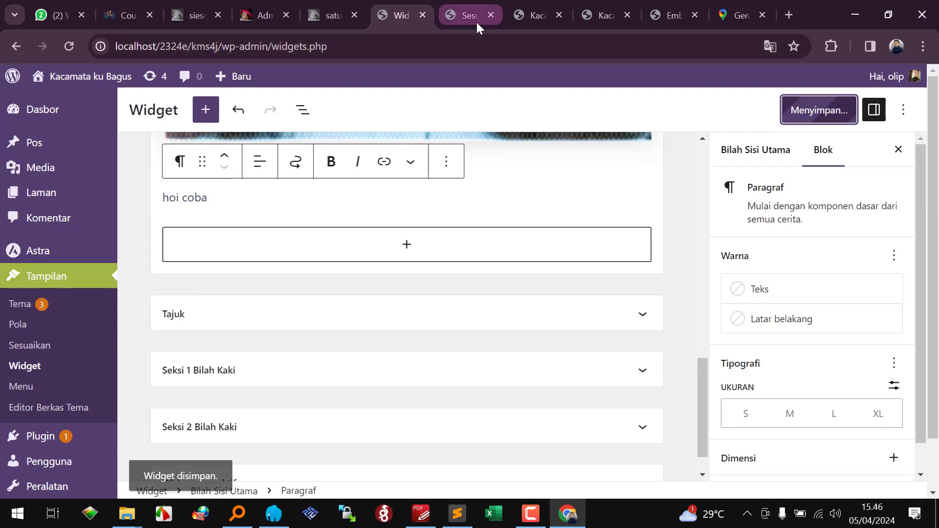
Step: Reload the site's front page and check the sidebar for the added paragraph
{"action": "left_click", "coordinate": [476, 21]}
{"action": "left_click", "coordinate": [534, 18]}
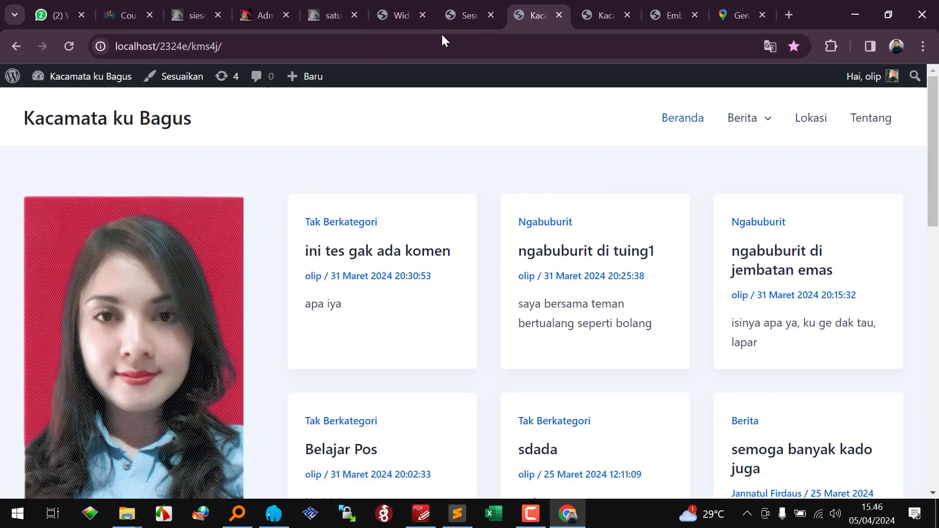
{"action": "left_click", "coordinate": [64, 46]}
{"action": "scroll", "coordinate": [227, 290], "scroll_direction": "down", "scroll_amount": 7}
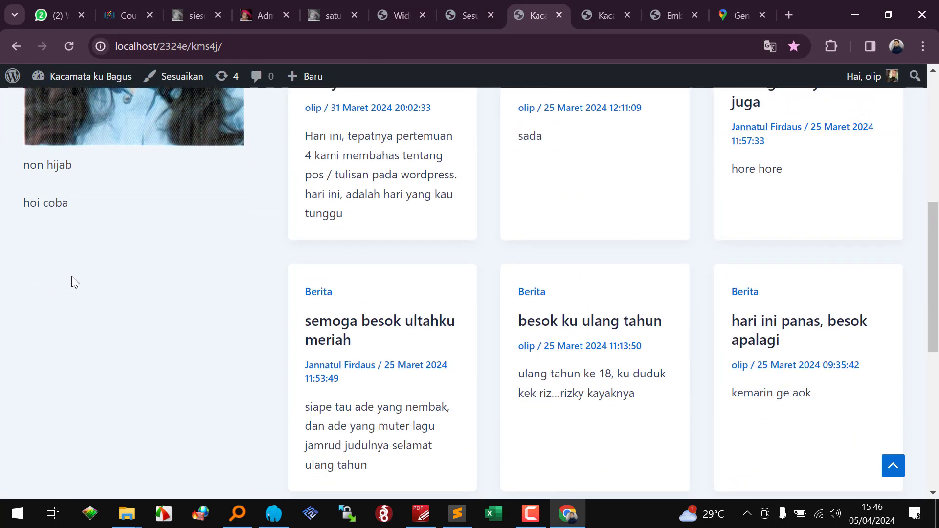
{"action": "scroll", "coordinate": [101, 310], "scroll_direction": "up", "scroll_amount": 5}
Step: Return to the theme customizer, change the default sidebar layout to Bilah Sisi Kanan, and publish it
{"action": "left_click", "coordinate": [465, 16]}
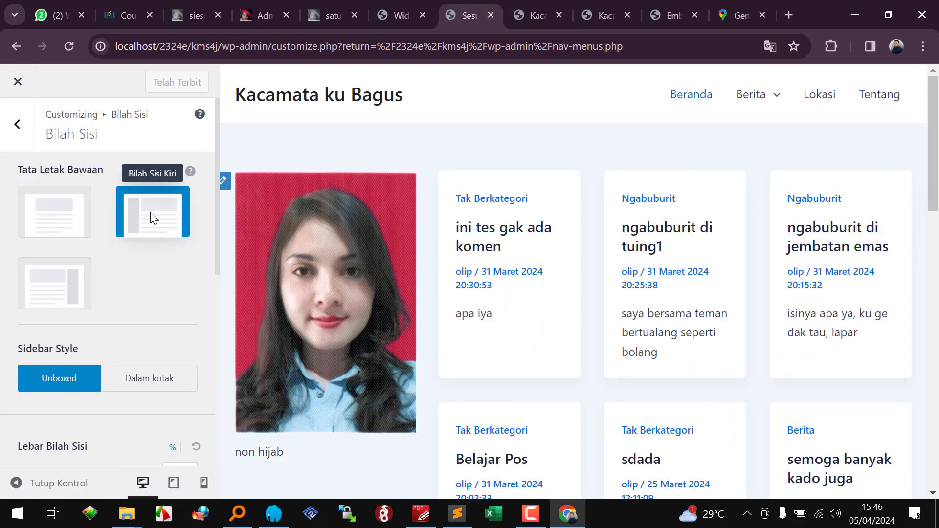
{"action": "left_click", "coordinate": [78, 277]}
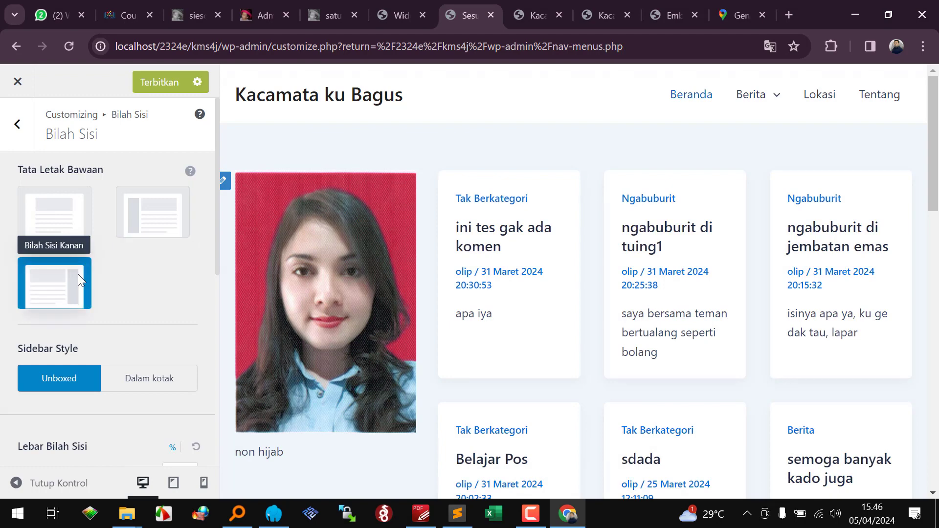
{"action": "left_click", "coordinate": [159, 81]}
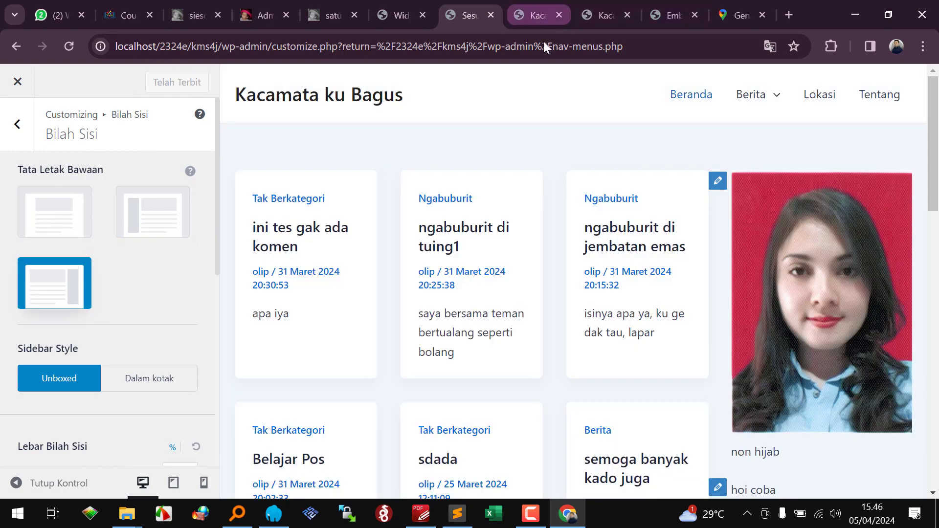
Step: Set the Sidebar Style to Dalam kotak
{"action": "scroll", "coordinate": [113, 348], "scroll_direction": "down", "scroll_amount": 3}
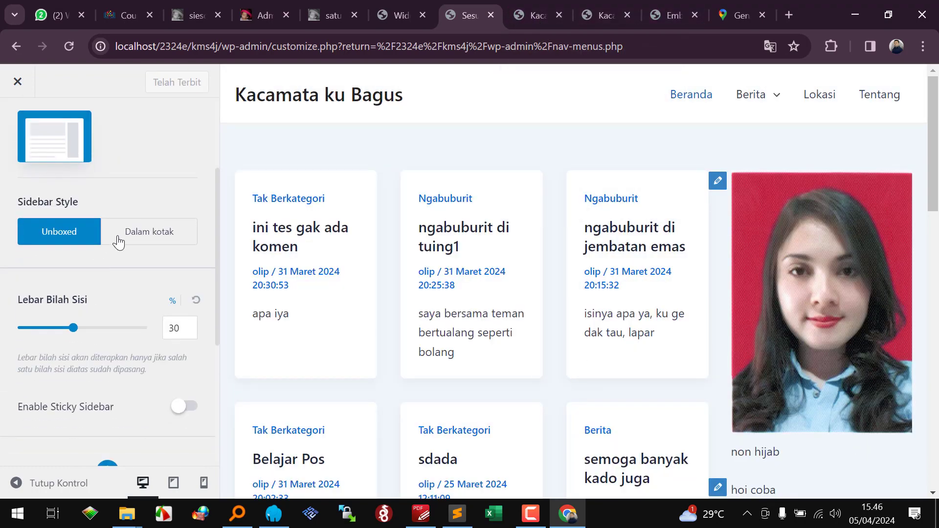
{"action": "left_click", "coordinate": [128, 233]}
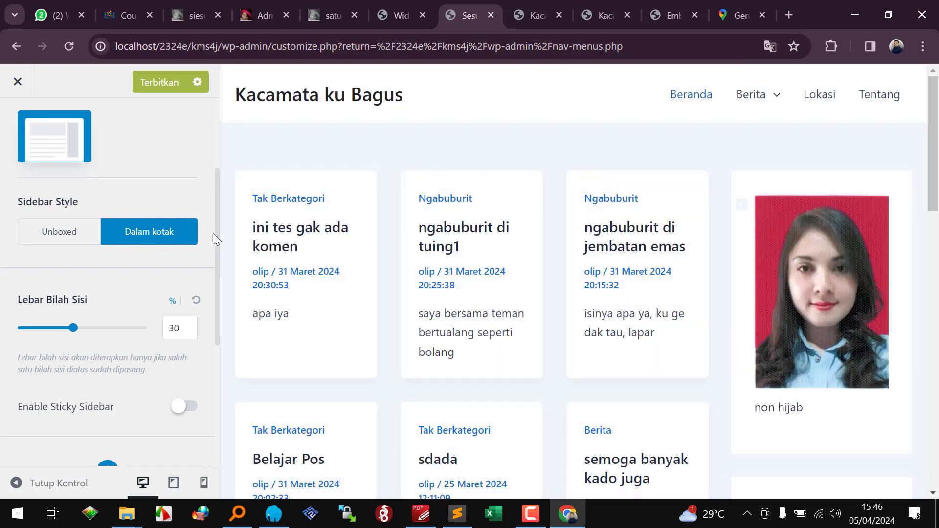
{"action": "scroll", "coordinate": [131, 250], "scroll_direction": "down", "scroll_amount": 3}
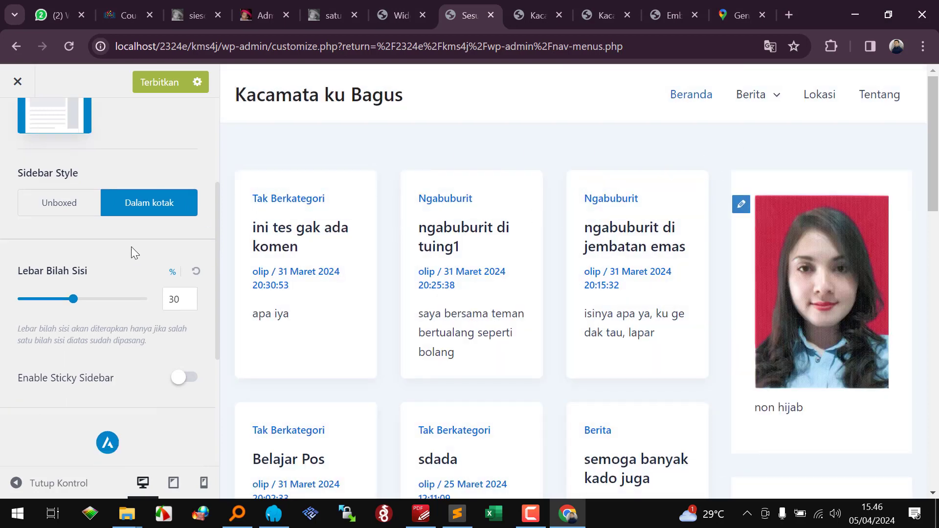
Step: Reduce the sidebar width to 22 percent and enable the sticky sidebar, testing it in the preview
{"action": "left_click_drag", "start_coordinate": [73, 181], "coordinate": [51, 192]}
{"action": "left_click", "coordinate": [191, 263]}
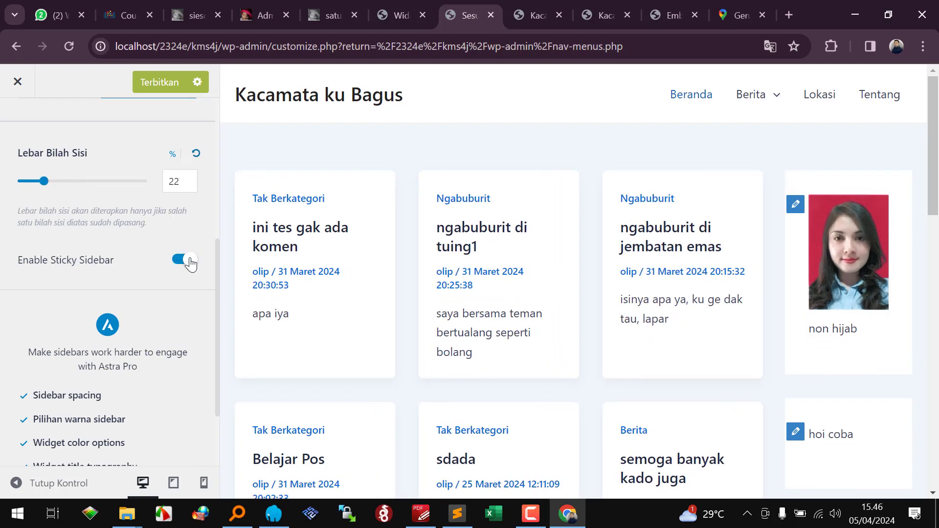
{"action": "scroll", "coordinate": [741, 283], "scroll_direction": "down", "scroll_amount": 2}
{"action": "scroll", "coordinate": [741, 286], "scroll_direction": "down", "scroll_amount": 10}
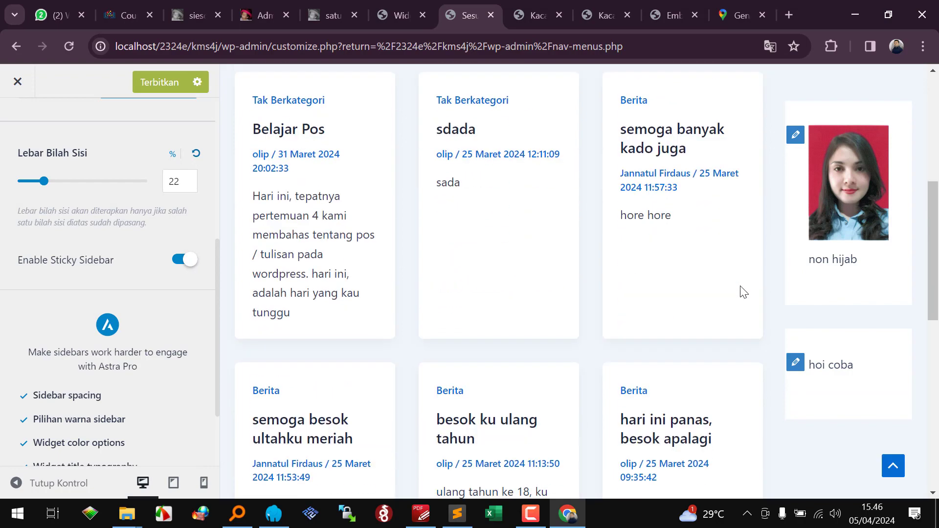
{"action": "scroll", "coordinate": [741, 294], "scroll_direction": "up", "scroll_amount": 10}
{"action": "scroll", "coordinate": [741, 296], "scroll_direction": "up", "scroll_amount": 2}
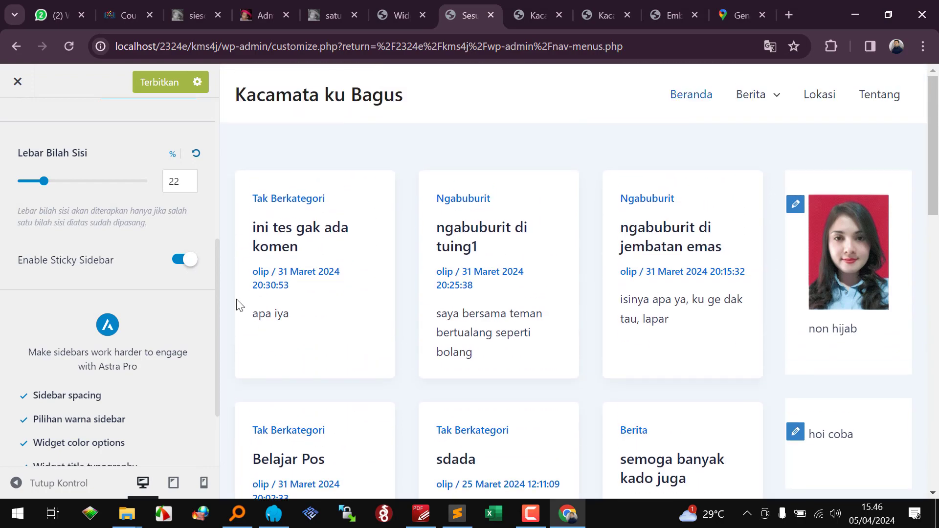
Step: Consult the Pertemuan outline in PDF-XChange Editor and return to the customizer
{"action": "left_click", "coordinate": [423, 518]}
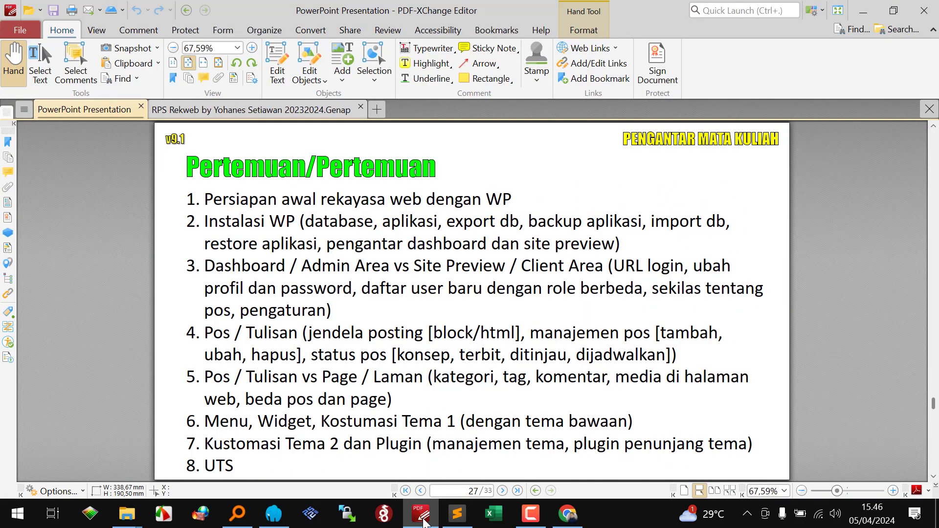
{"action": "left_click", "coordinate": [424, 517]}
Step: Review the sidebar settings and sticky behavior in the preview, and publish the changes
{"action": "scroll", "coordinate": [87, 315], "scroll_direction": "down", "scroll_amount": 2}
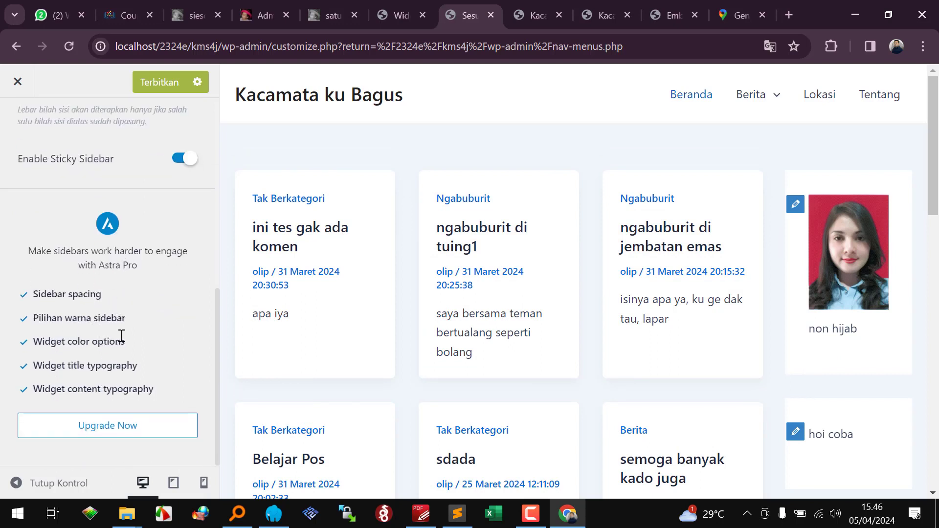
{"action": "scroll", "coordinate": [128, 328], "scroll_direction": "up", "scroll_amount": 6}
{"action": "scroll", "coordinate": [186, 319], "scroll_direction": "down", "scroll_amount": 3}
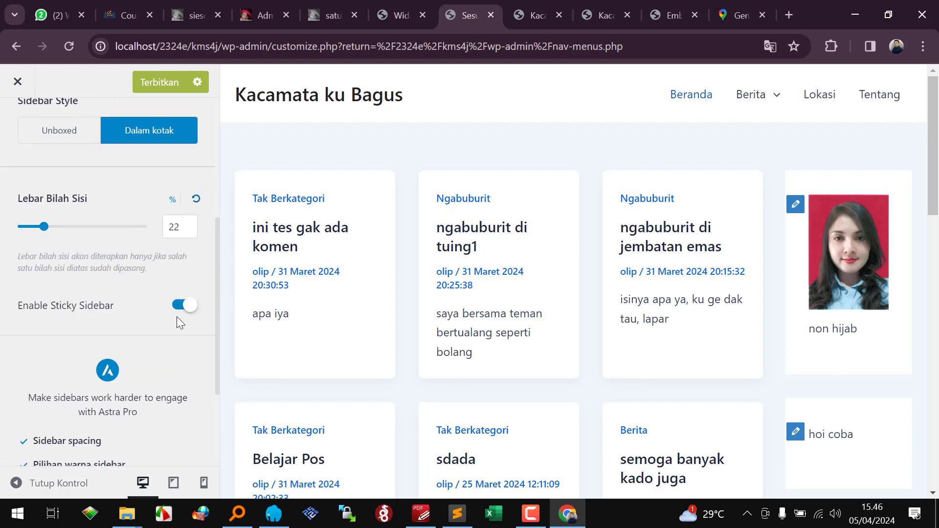
{"action": "scroll", "coordinate": [708, 248], "scroll_direction": "down", "scroll_amount": 4}
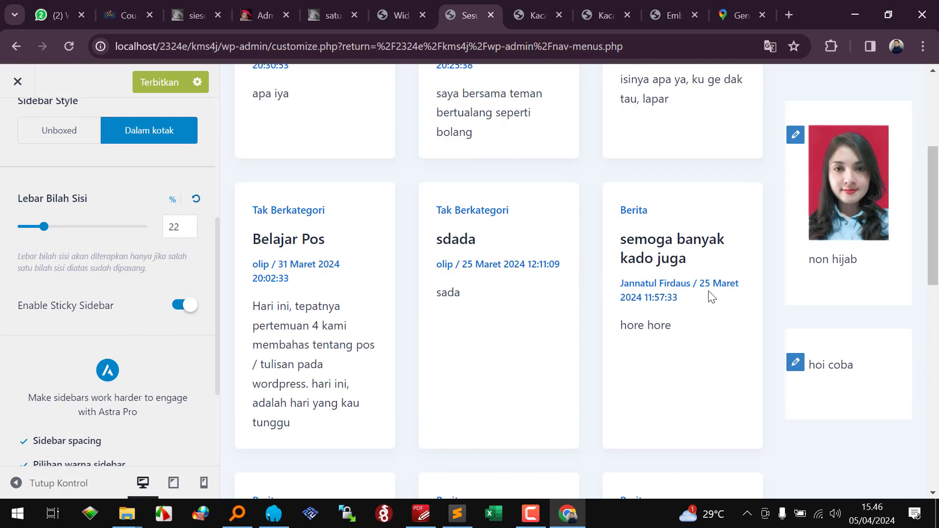
{"action": "scroll", "coordinate": [712, 296], "scroll_direction": "up", "scroll_amount": 4}
{"action": "left_click", "coordinate": [182, 87]}
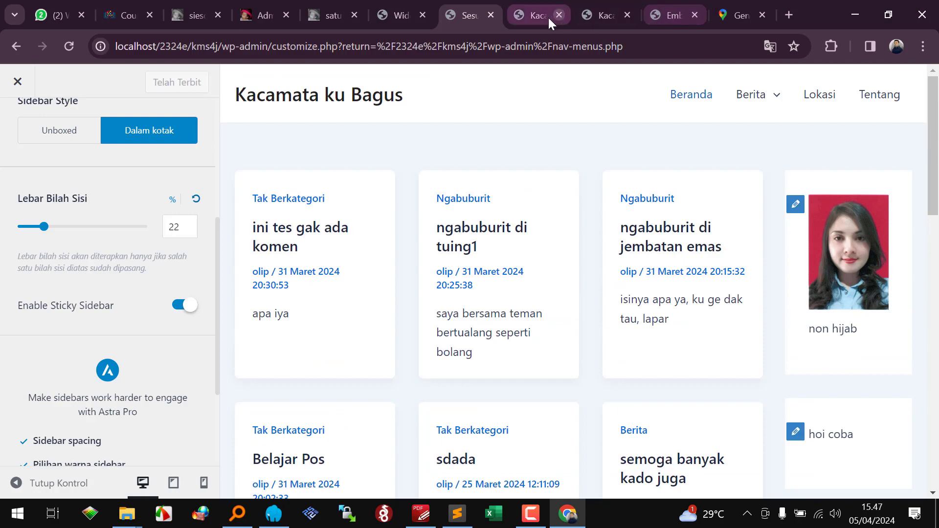
Step: Reload the site's front page and check the published boxed, narrower sticky sidebar while moving through the posts
{"action": "left_click", "coordinate": [547, 16]}
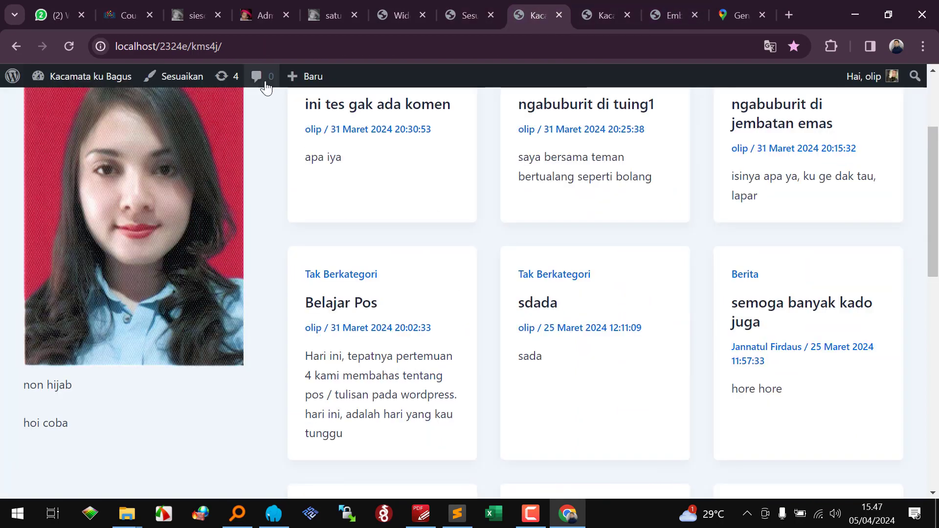
{"action": "left_click", "coordinate": [69, 46]}
{"action": "scroll", "coordinate": [196, 195], "scroll_direction": "down", "scroll_amount": 5}
{"action": "scroll", "coordinate": [211, 196], "scroll_direction": "up", "scroll_amount": 8}
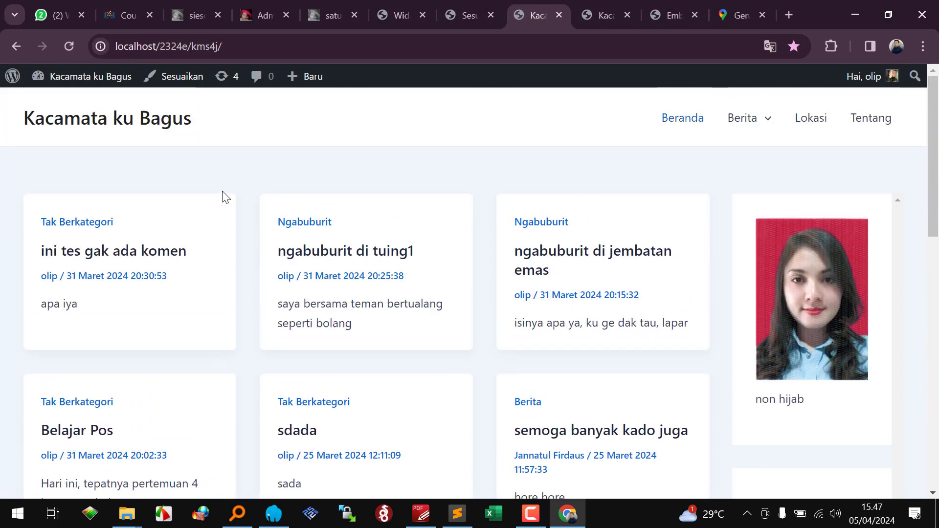
Step: Review the front page's post grid and sticky sidebar, and close the theme customizer
{"action": "scroll", "coordinate": [230, 198], "scroll_direction": "down", "scroll_amount": 12}
{"action": "scroll", "coordinate": [233, 199], "scroll_direction": "up", "scroll_amount": 12}
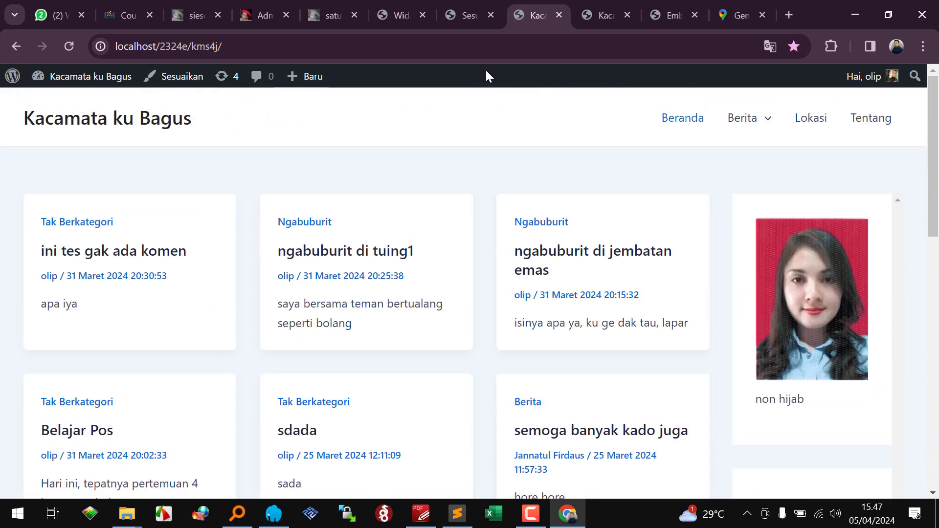
{"action": "left_click", "coordinate": [464, 12]}
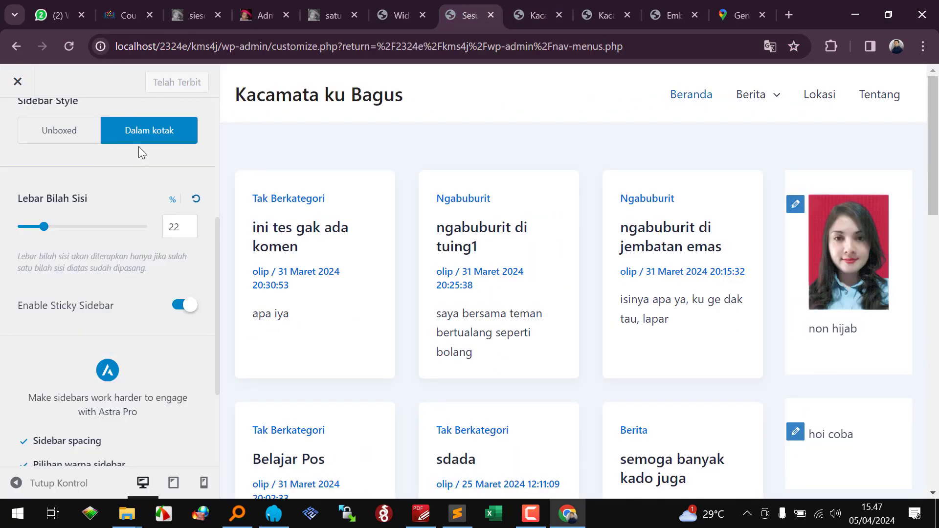
{"action": "left_click", "coordinate": [18, 84]}
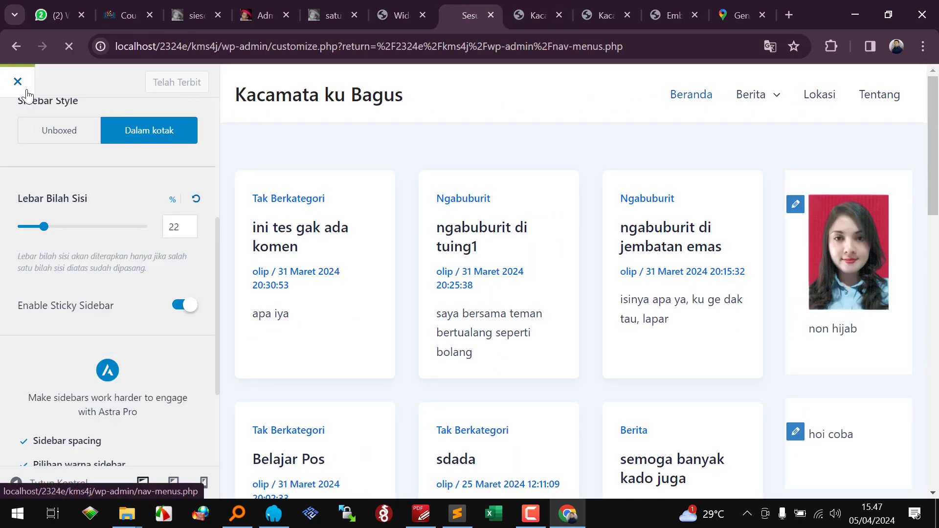
Step: Consult the Pertemuan outline in PDF-XChange Editor, and return to the browser to inspect the front page's footer area
{"action": "left_click", "coordinate": [419, 514]}
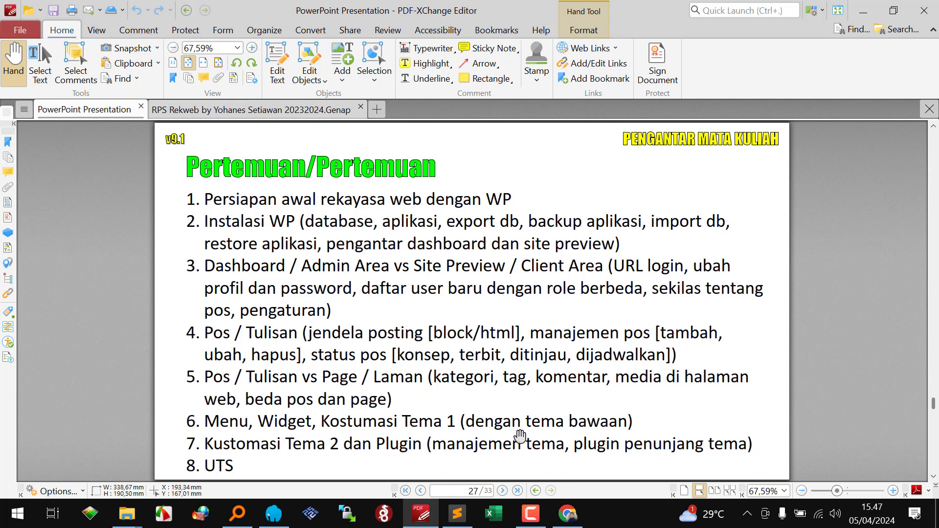
{"action": "left_click", "coordinate": [568, 514]}
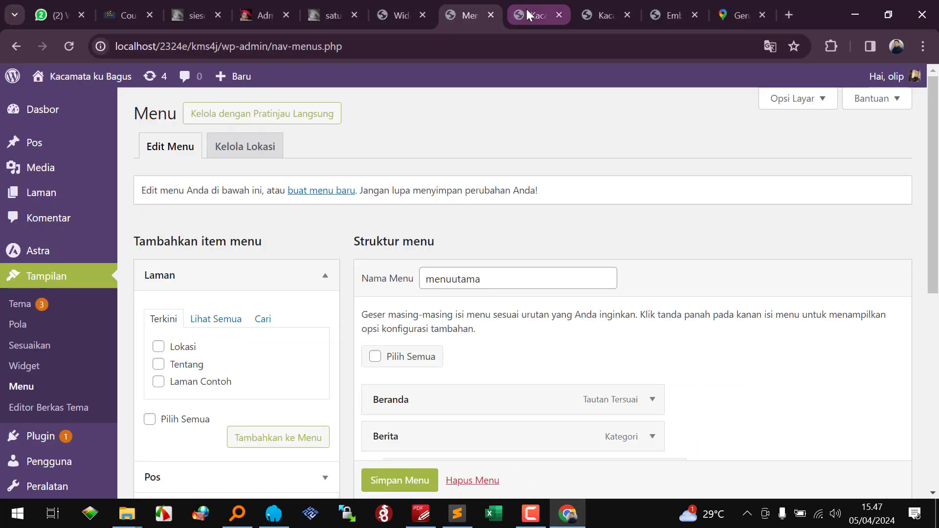
{"action": "left_click", "coordinate": [526, 11]}
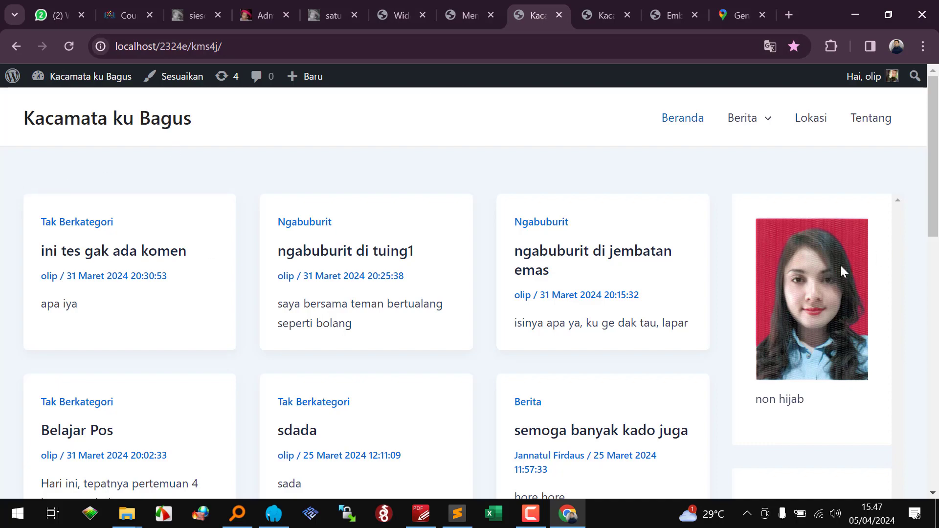
{"action": "scroll", "coordinate": [841, 266], "scroll_direction": "down", "scroll_amount": 12}
{"action": "scroll", "coordinate": [775, 415], "scroll_direction": "down", "scroll_amount": 2}
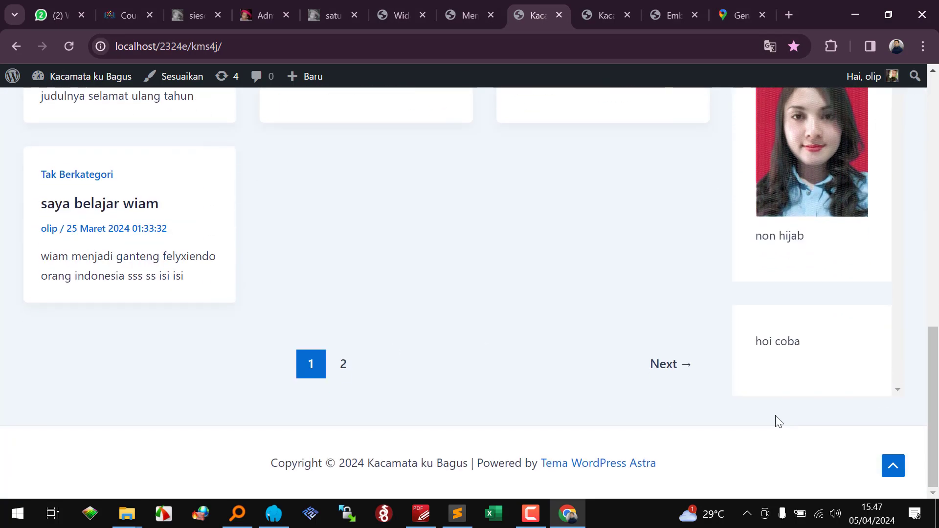
Step: Reopen the theme customizer from the WordPress admin and examine the design and spacing options of Pembuat Footer
{"action": "left_click", "coordinate": [482, 15]}
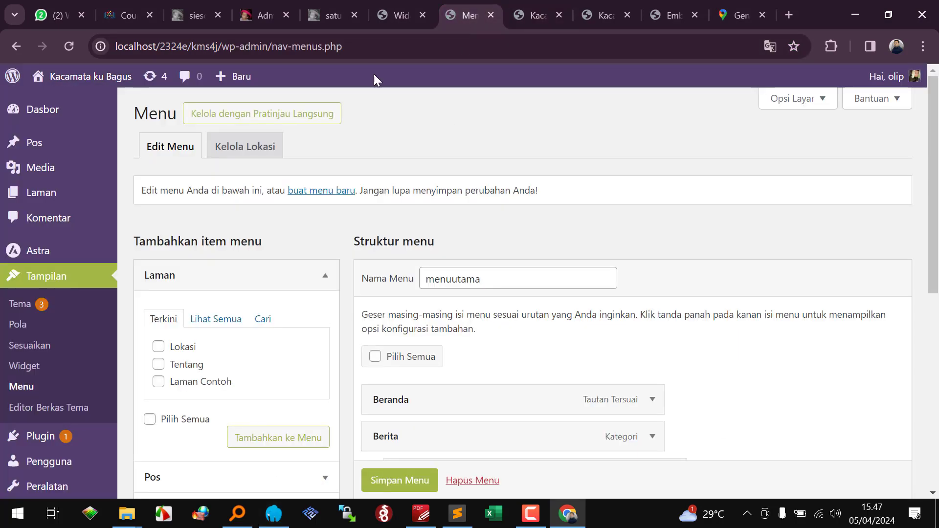
{"action": "left_click", "coordinate": [388, 12]}
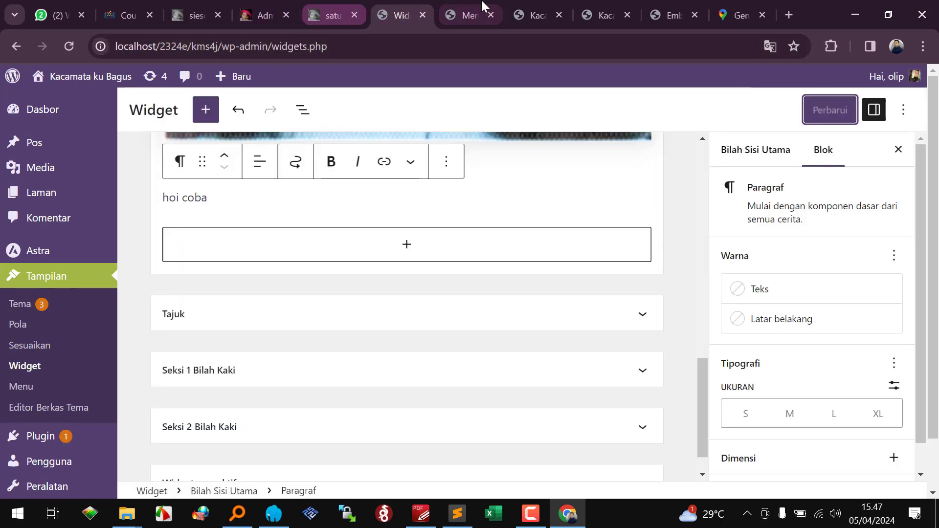
{"action": "left_click", "coordinate": [463, 11]}
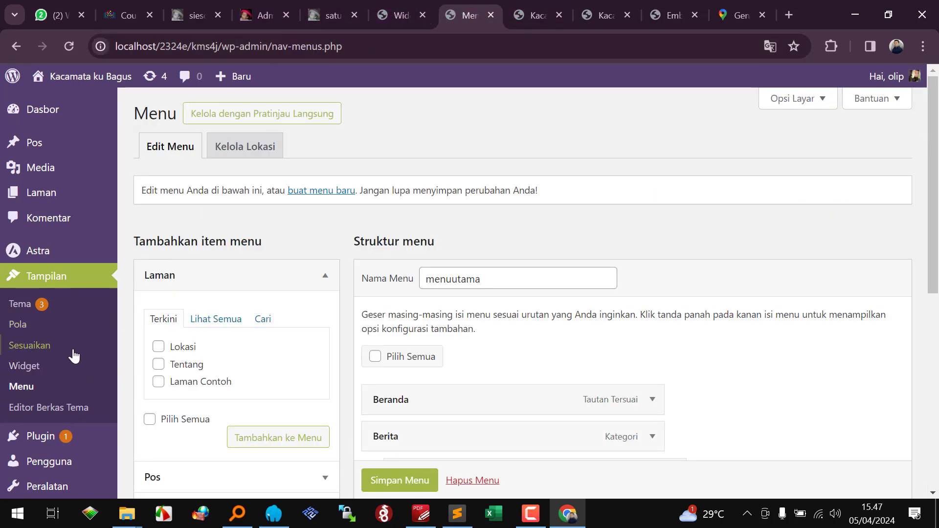
{"action": "left_click", "coordinate": [57, 340]}
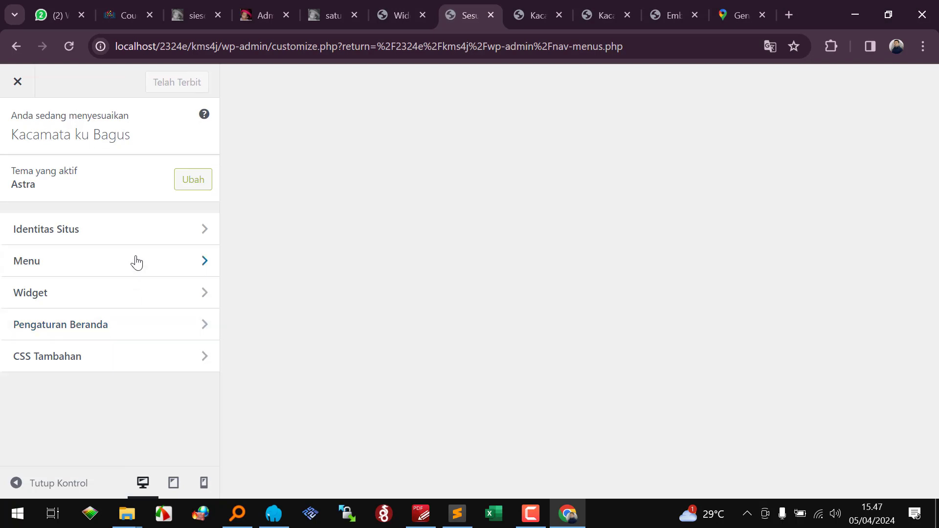
{"action": "scroll", "coordinate": [150, 274], "scroll_direction": "down", "scroll_amount": 3}
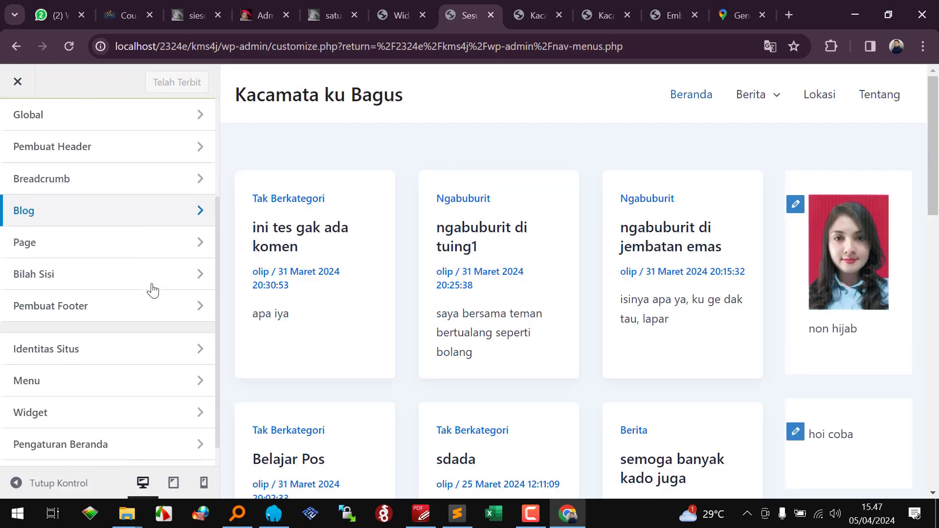
{"action": "left_click", "coordinate": [171, 300]}
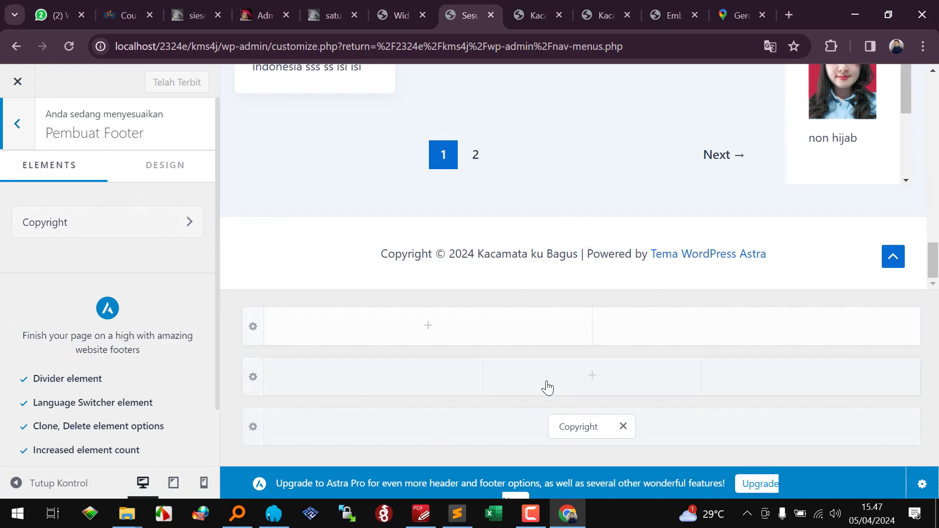
{"action": "left_click", "coordinate": [171, 165]}
{"action": "scroll", "coordinate": [145, 297], "scroll_direction": "down", "scroll_amount": 3}
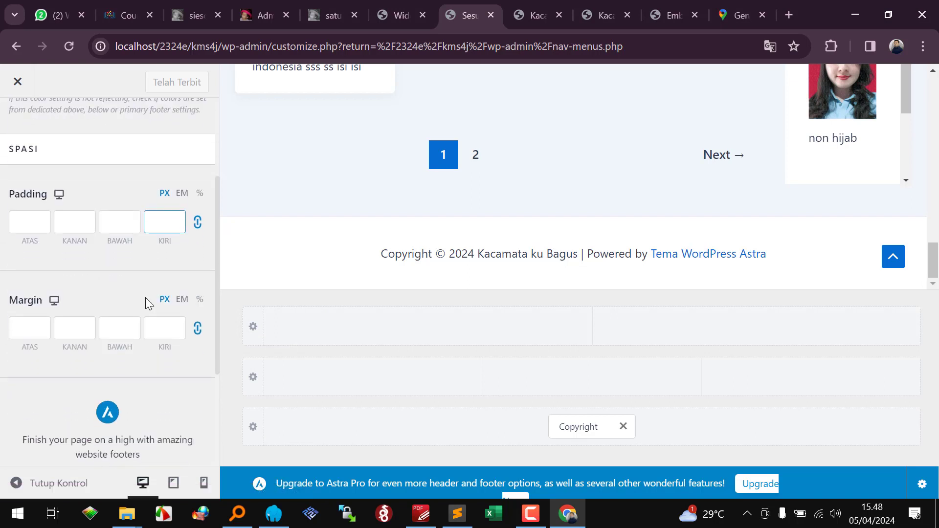
Step: Add HTML 1 to the upper footer row's first column and HTML 2 to the middle row's center column, and publish
{"action": "left_click", "coordinate": [428, 327]}
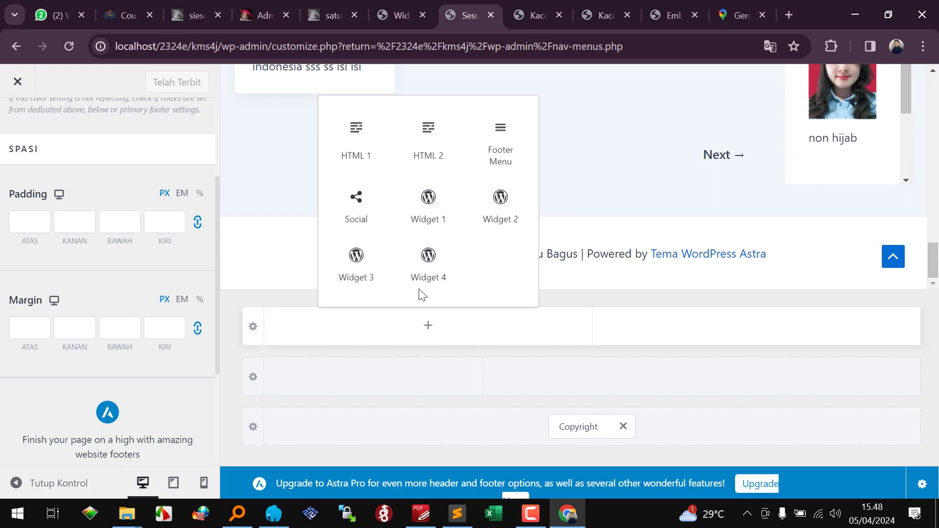
{"action": "left_click", "coordinate": [362, 148]}
{"action": "left_click", "coordinate": [589, 378]}
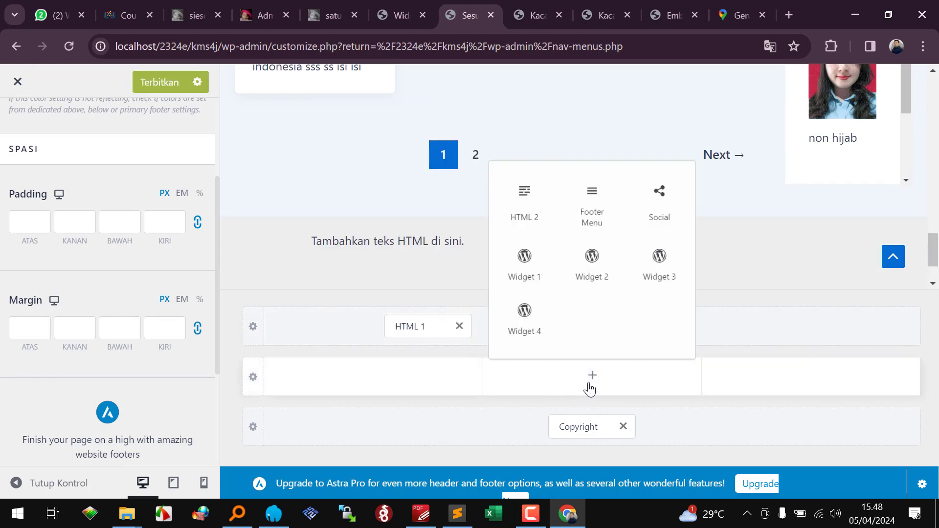
{"action": "left_click", "coordinate": [523, 197]}
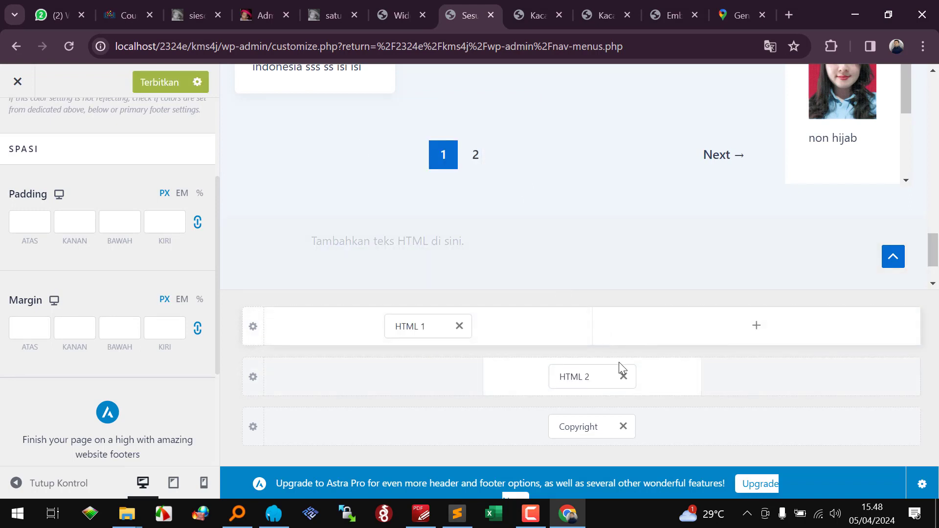
{"action": "left_click", "coordinate": [157, 88]}
Step: Reload the site's front page and check the published footer elements below the posts
{"action": "left_click", "coordinate": [531, 15]}
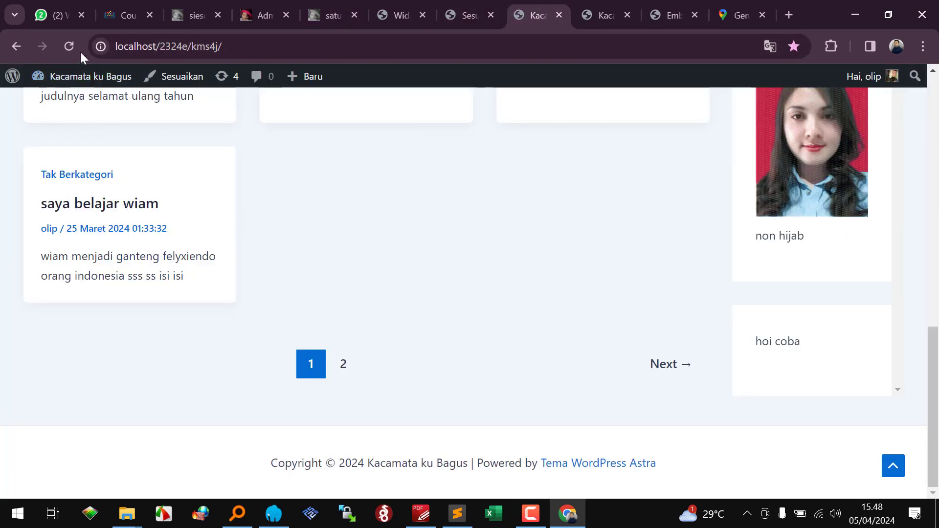
{"action": "left_click", "coordinate": [73, 37]}
{"action": "scroll", "coordinate": [465, 220], "scroll_direction": "down", "scroll_amount": 3}
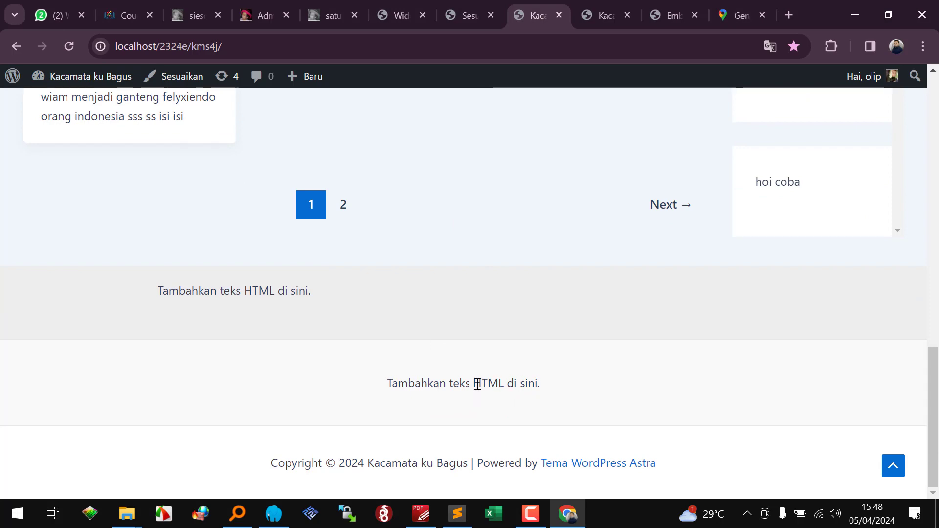
{"action": "scroll", "coordinate": [479, 383], "scroll_direction": "up", "scroll_amount": 8}
{"action": "scroll", "coordinate": [481, 381], "scroll_direction": "up", "scroll_amount": 6}
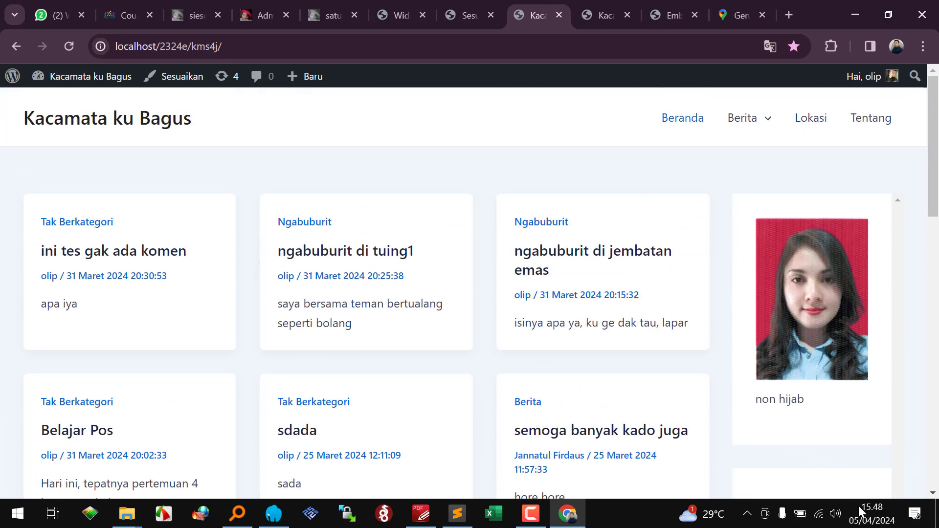
Step: Open the system calendar to consult the April 2024 dates
{"action": "left_click", "coordinate": [872, 514]}
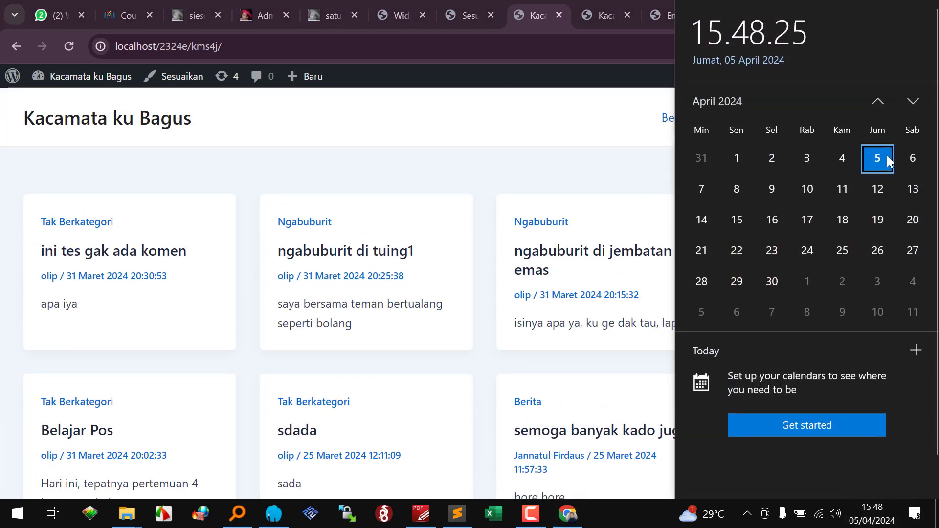